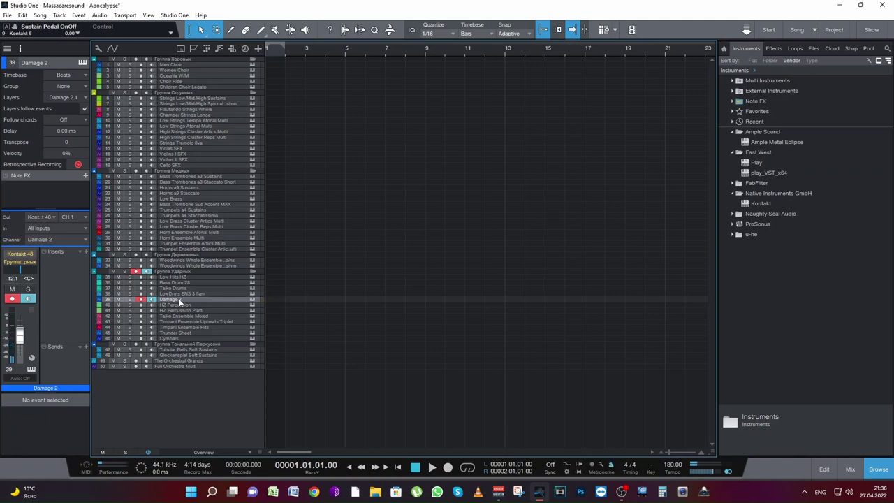
# - Record a percussion pattern on the Damage 2 track and open the recorded part for note editing
pyautogui.press('KP_Multiply')
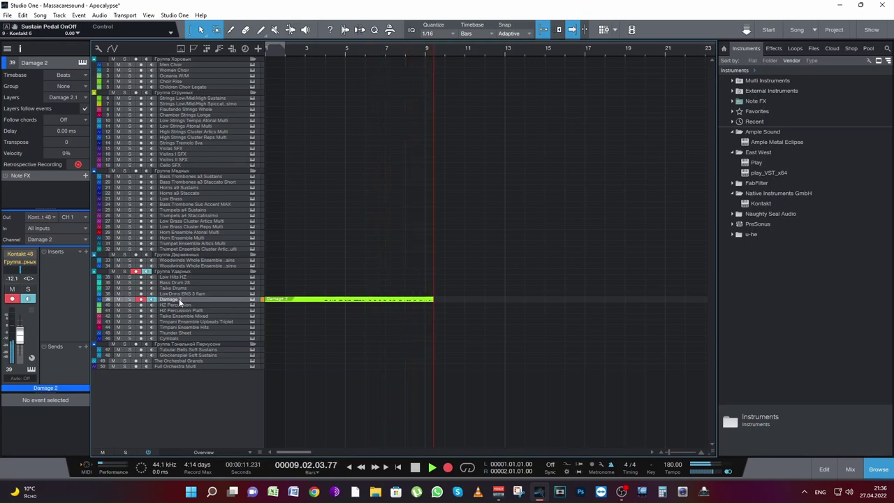
pyautogui.press('space')
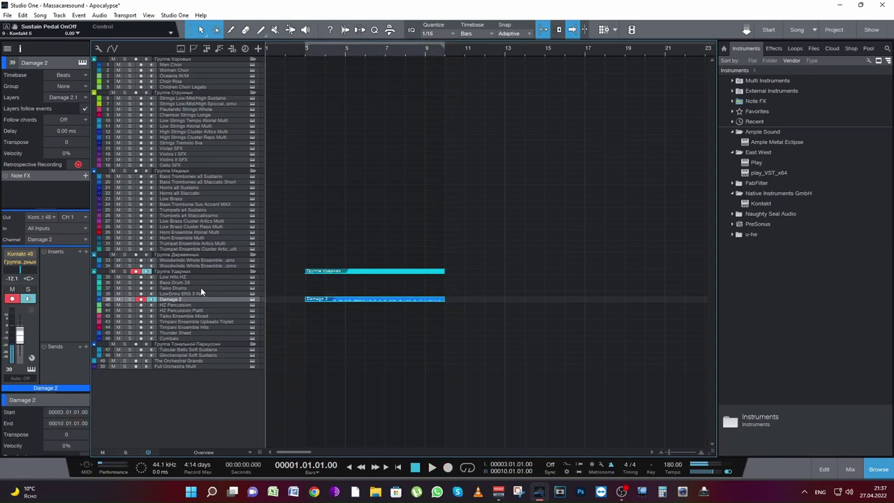
pyautogui.doubleClick(349, 301)
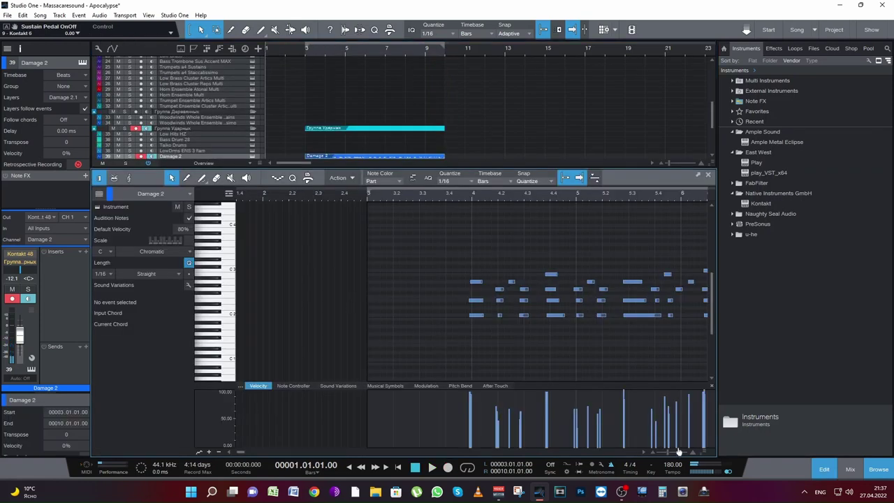
# - Select all notes of the Damage 2 part and align them to the 1/16 grid, with the first hit at 4.01.01.00
pyautogui.moveTo(679, 452); pyautogui.dragTo(654, 453)
pyautogui.moveTo(409, 339)
pyautogui.mouseDown()
pyautogui.moveTo(708, 252)
pyautogui.moveTo(844, 246)
pyautogui.moveTo(423, 338)
pyautogui.mouseUp()
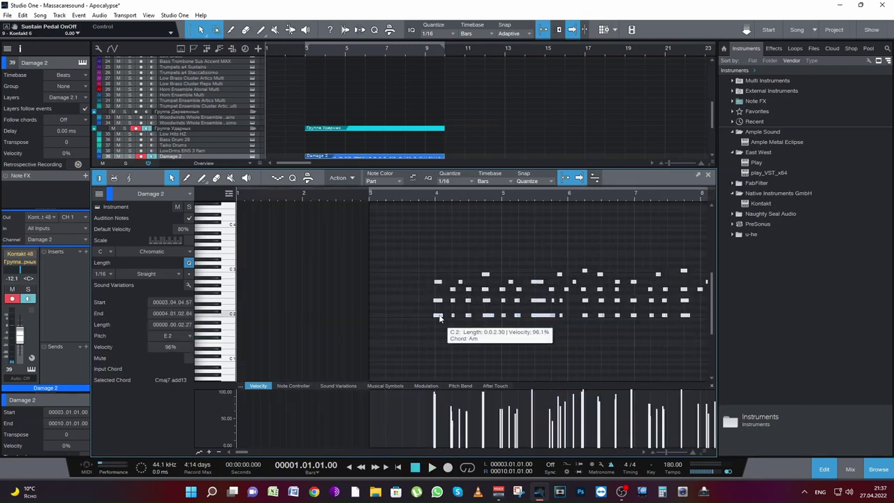
pyautogui.moveTo(440, 318); pyautogui.dragTo(442, 318)
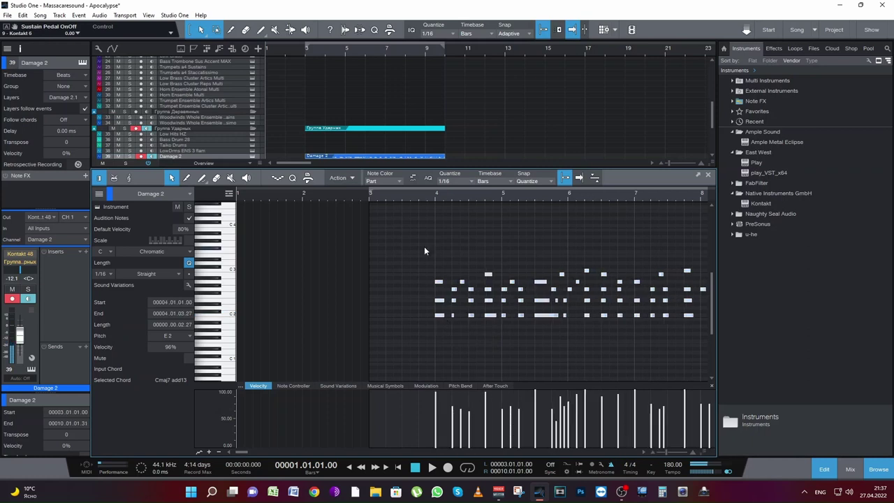
# - Play back the Damage 2 pattern from just before bar 4 to check its timing
pyautogui.click(426, 196)
pyautogui.press('space')
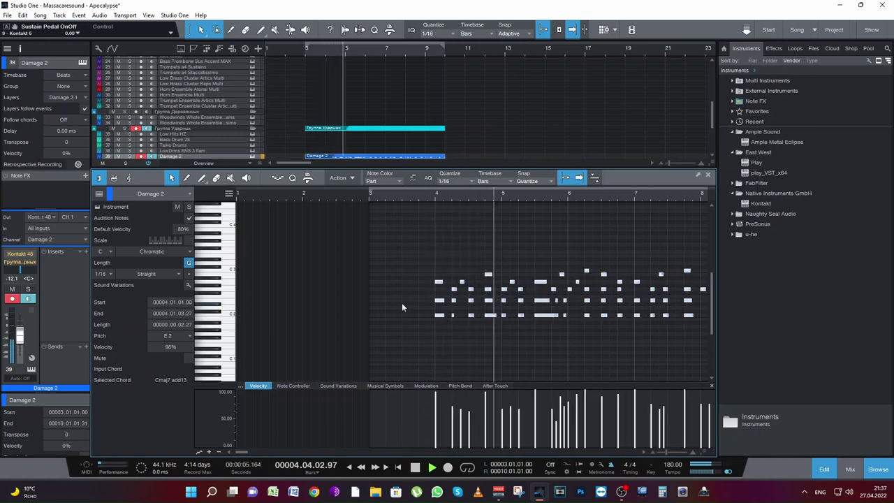
pyautogui.click(547, 332)
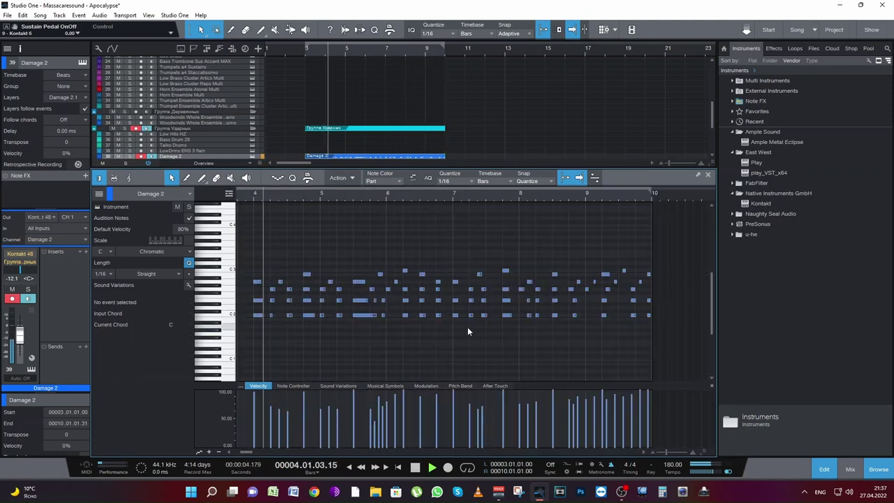
pyautogui.press('space')
# - Shorten the C2 note at 5.03.01.00 to end at 5.04.01.00, and move the short E2 note to start at 5.04.01.00
pyautogui.click(372, 315)
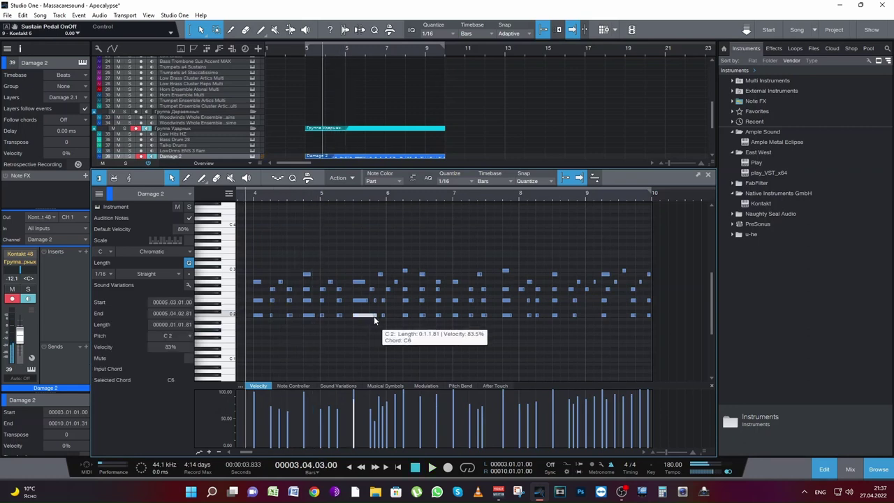
pyautogui.moveTo(378, 317)
pyautogui.mouseDown()
pyautogui.moveTo(368, 316)
pyautogui.moveTo(375, 315)
pyautogui.mouseUp()
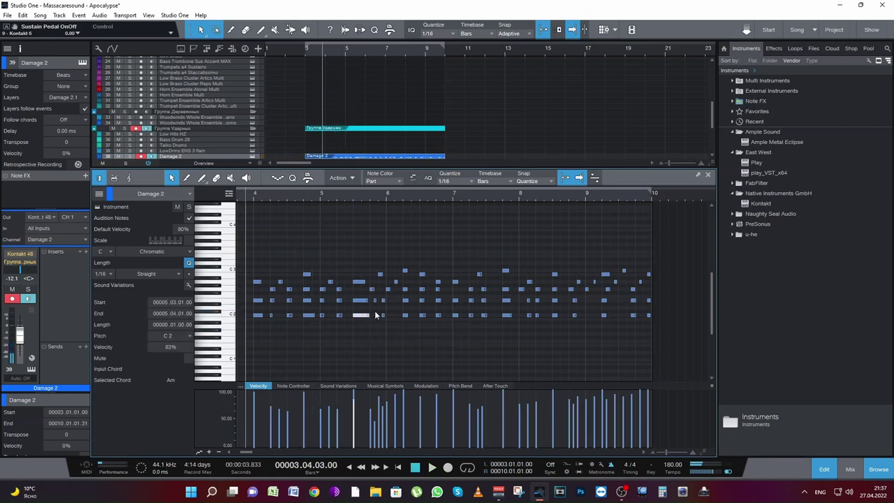
pyautogui.click(371, 300)
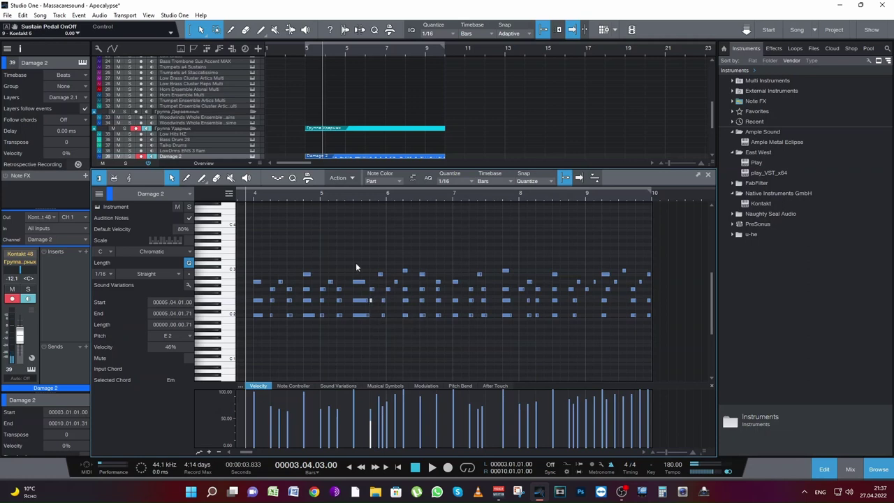
# - Play back the pattern from bar 5 and move the late hit in bar 7 onto 7.03.01.00
pyautogui.click(345, 195)
pyautogui.press('space')
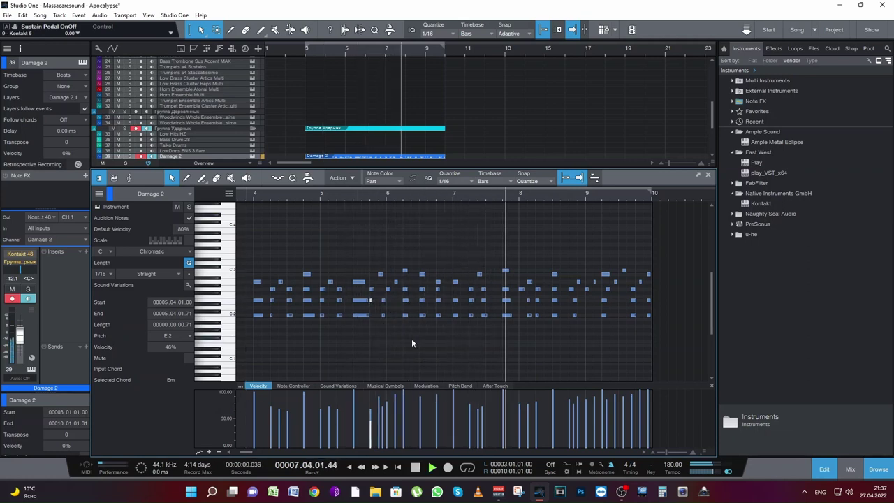
pyautogui.press('space')
pyautogui.moveTo(491, 333); pyautogui.dragTo(483, 286)
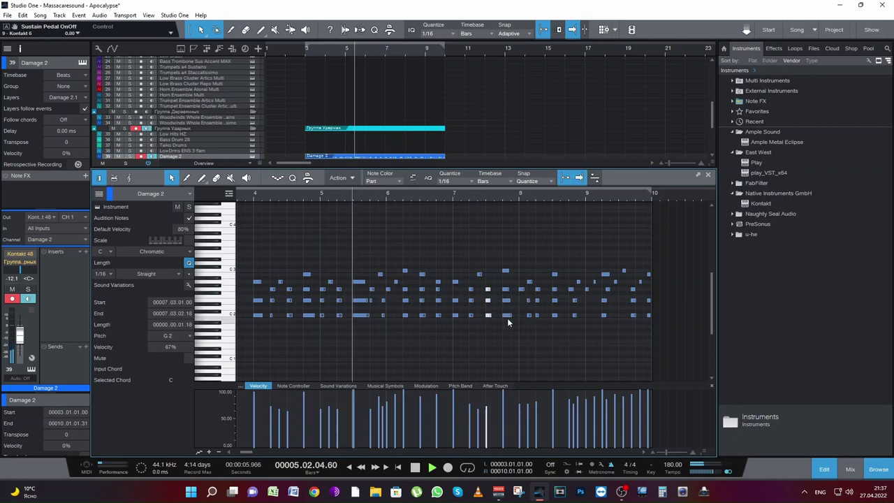
pyautogui.press('space')
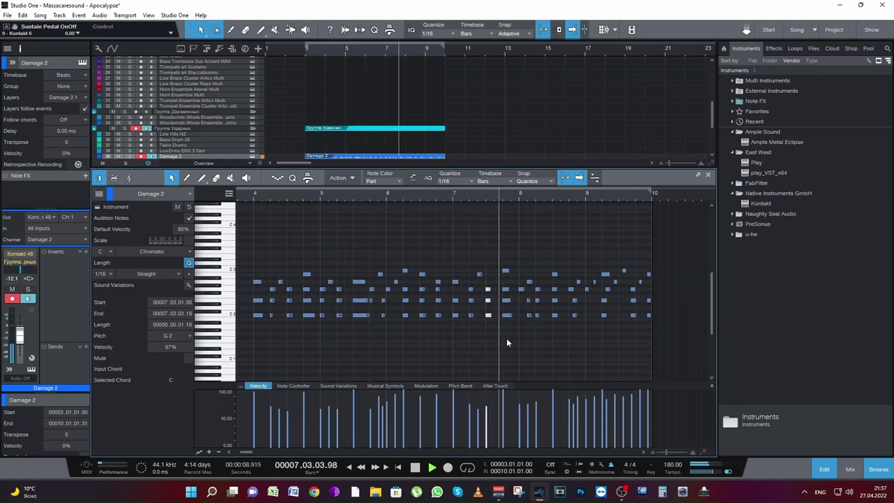
pyautogui.press('space')
# - Move the C2 and E2 notes near the beginning of bar 8 to 8.01.01.00 and listen to the change
pyautogui.moveTo(525, 335); pyautogui.dragTo(526, 310)
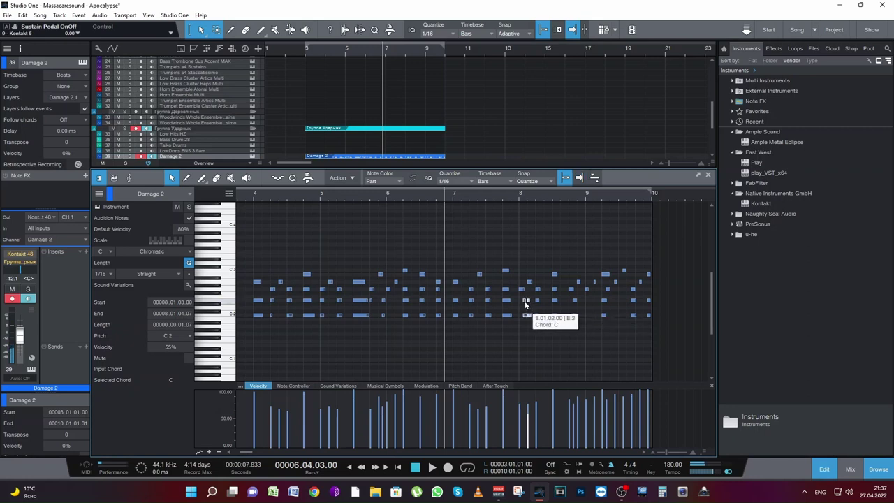
pyautogui.press('space')
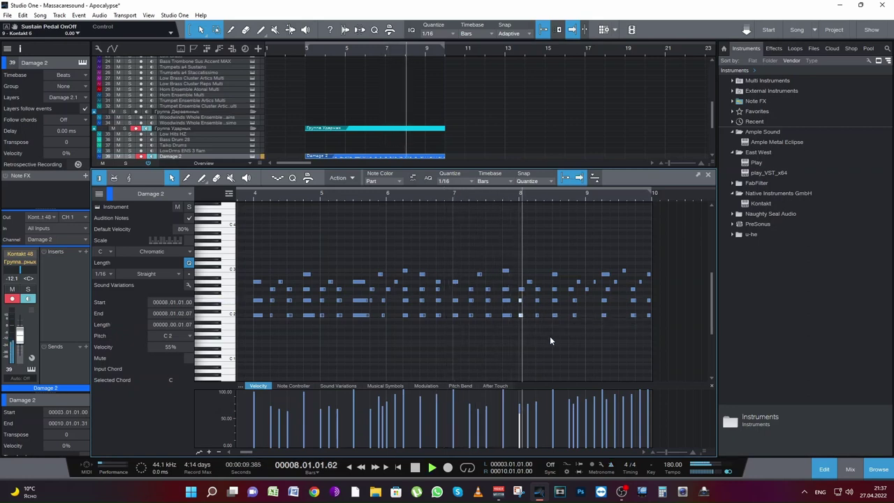
pyautogui.press('space')
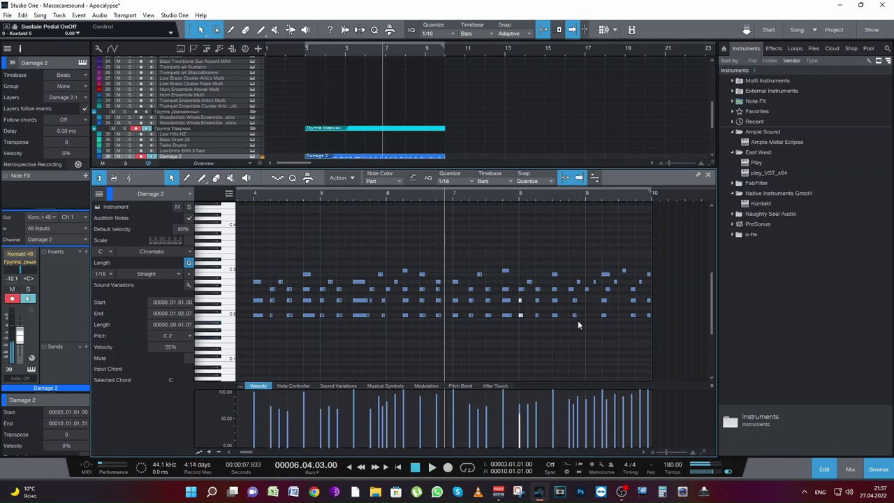
# - Move the C2 and E2 notes near the end of bar 8 to 8.04.01.00 and check them in playback
pyautogui.moveTo(578, 320); pyautogui.dragTo(573, 302)
pyautogui.press('space')
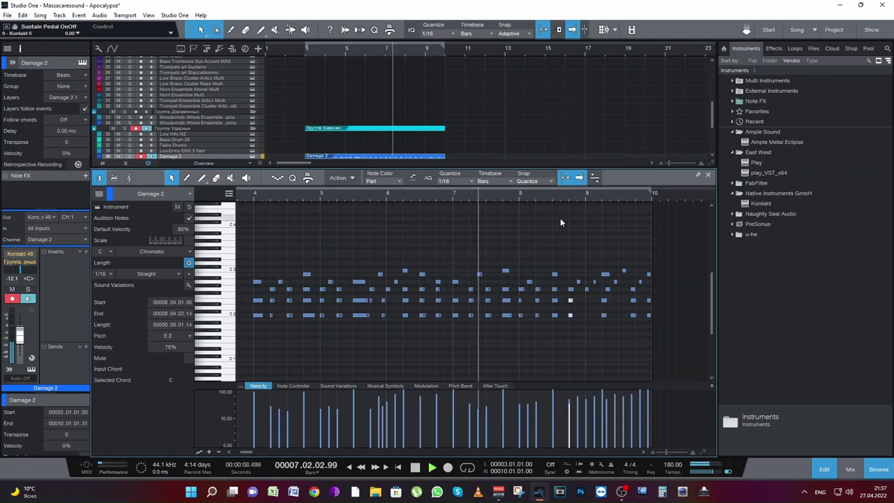
pyautogui.click(591, 354)
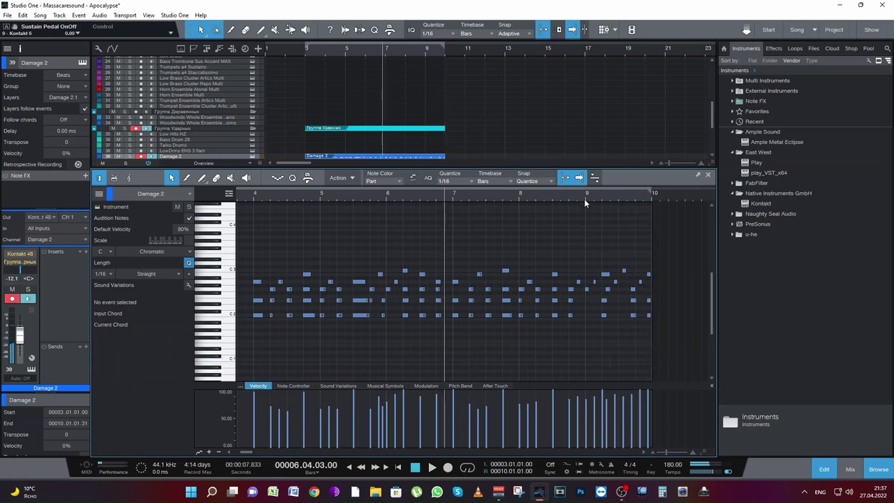
pyautogui.press('space')
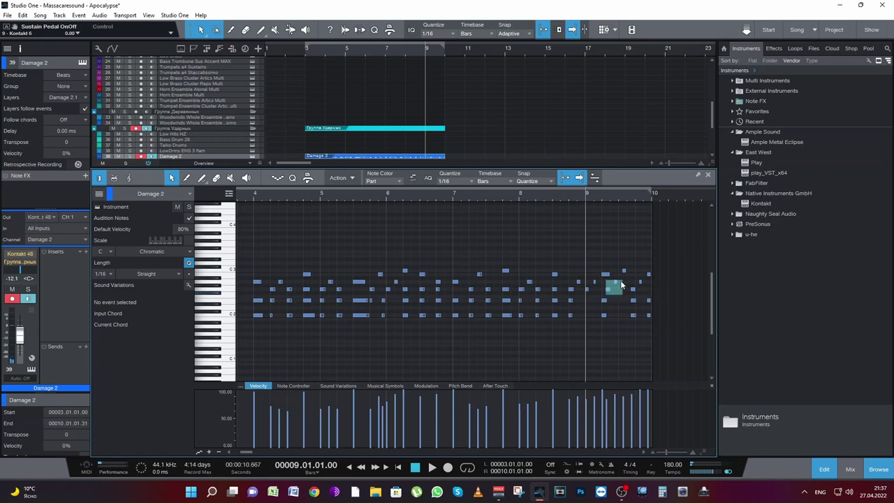
# - Shift the closing fill notes in bar 9 later, placing the G2 note at 9.02.03.00 and the final group from 9.04.01.00
pyautogui.click(607, 290)
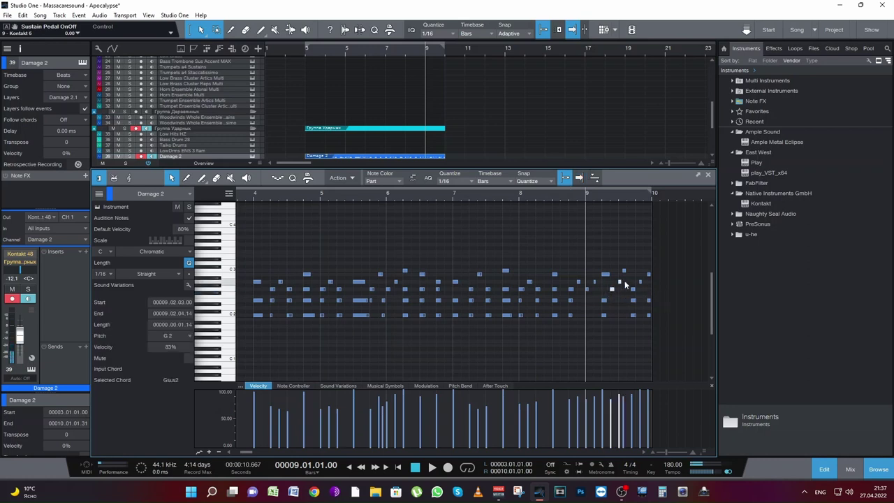
pyautogui.click(627, 272)
pyautogui.moveTo(629, 329); pyautogui.dragTo(675, 272)
pyautogui.moveTo(633, 293); pyautogui.dragTo(637, 293)
pyautogui.press('space')
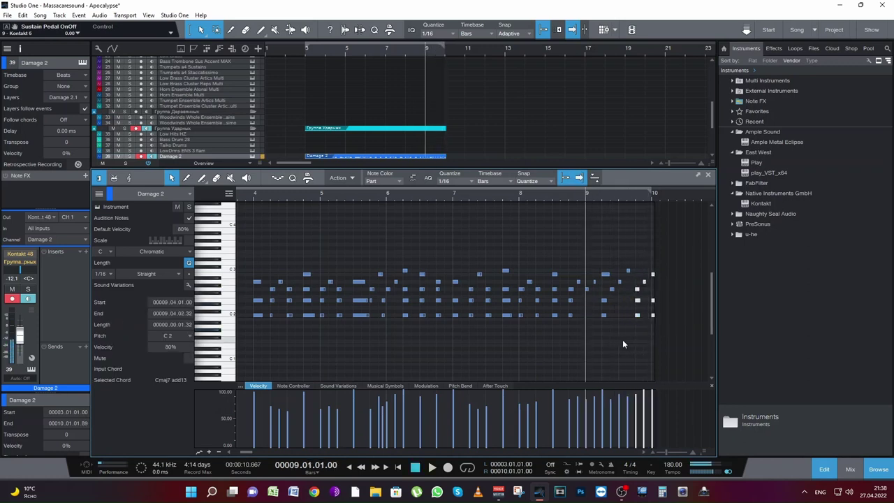
pyautogui.press('space')
# - Play back the whole corrected Damage 2 pattern, examine it up to its last notes, and close the note editor
pyautogui.press('space')
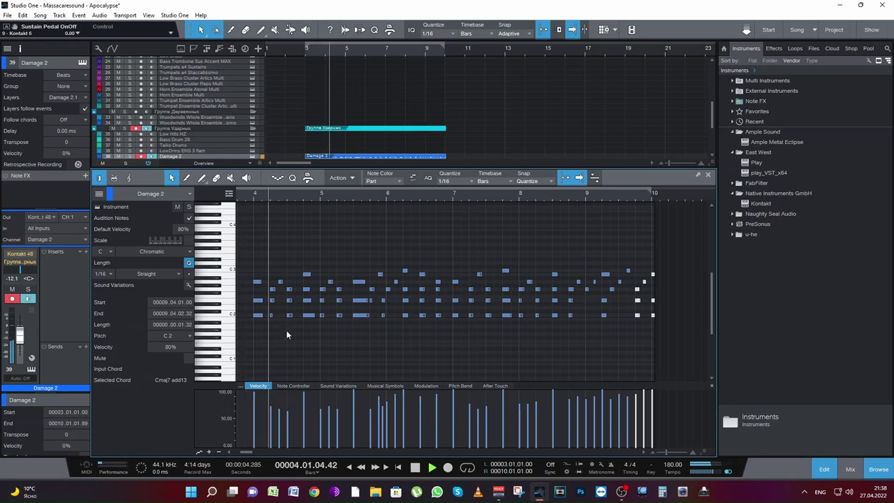
pyautogui.moveTo(272, 451); pyautogui.dragTo(243, 451)
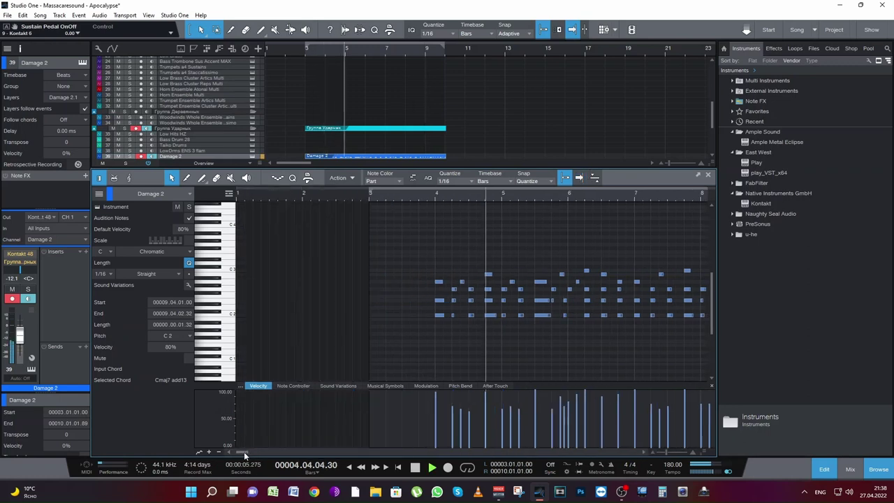
pyautogui.click(443, 341)
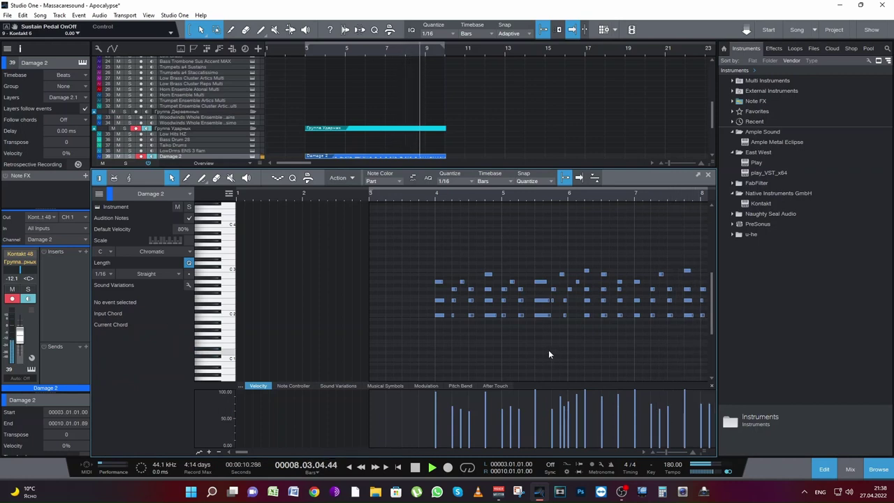
pyautogui.click(653, 453)
pyautogui.click(652, 452)
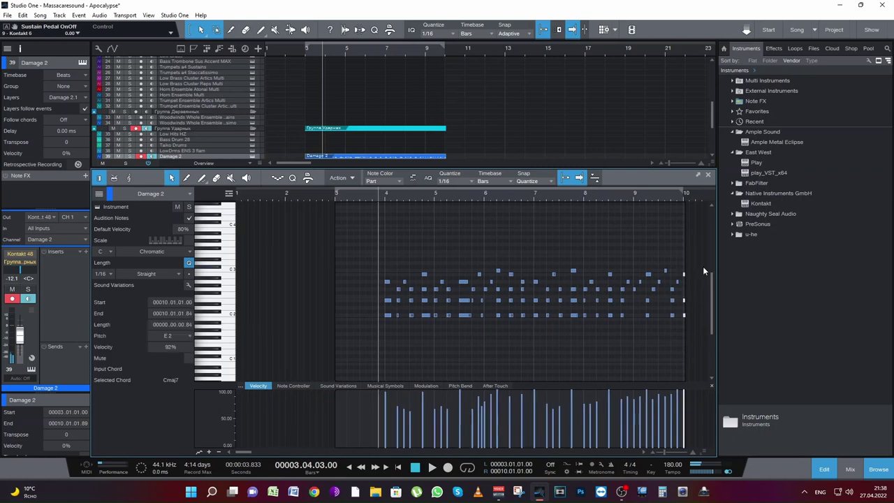
pyautogui.click(708, 175)
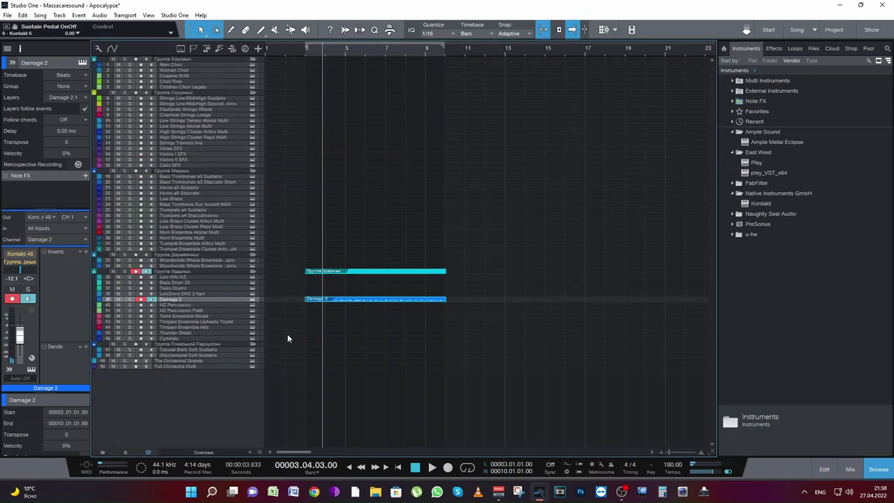
# - Enlarge the Damage 2 track, trim the start of its part to bar 4, and save the song
pyautogui.moveTo(225, 308); pyautogui.dragTo(225, 346)
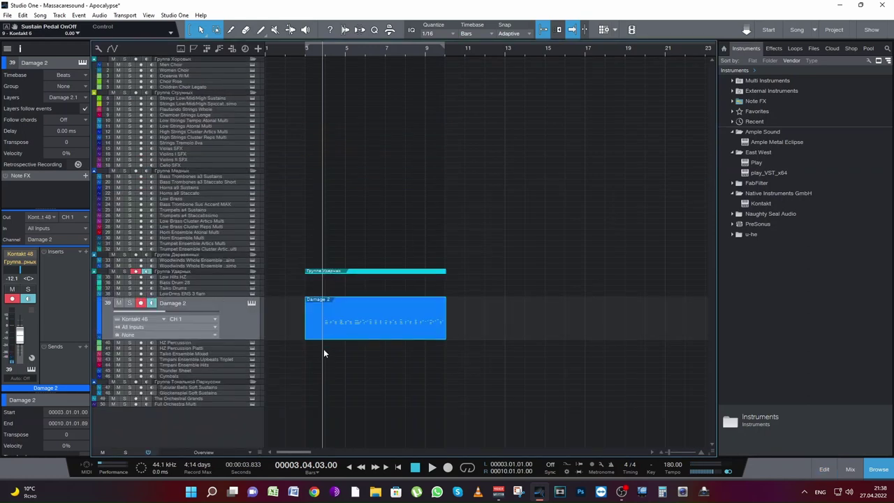
pyautogui.moveTo(305, 338); pyautogui.dragTo(323, 338)
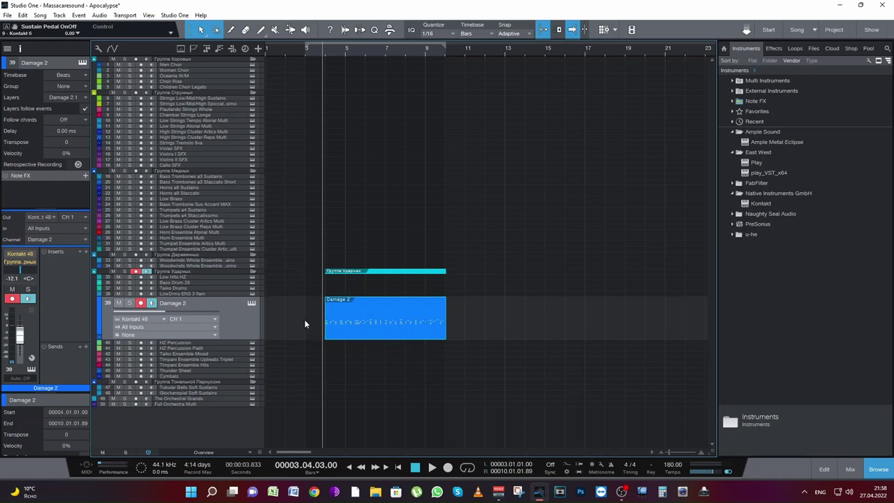
pyautogui.hotkey('ctrl', 's')
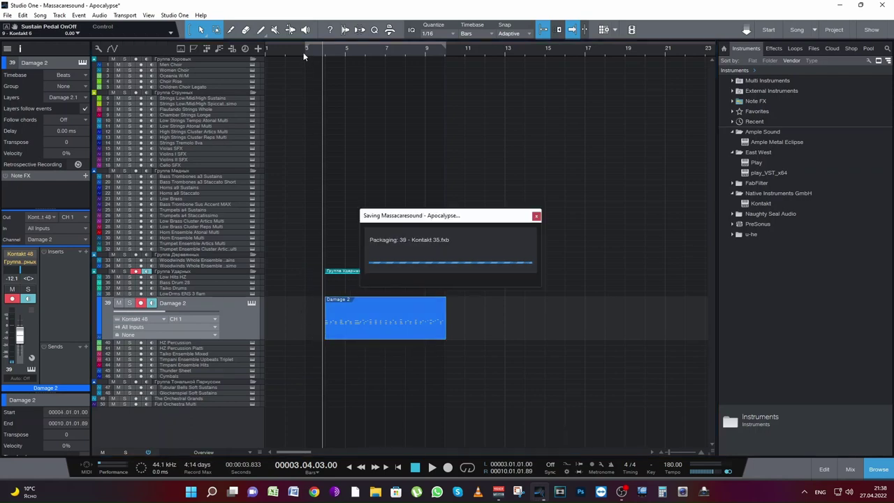
# - Record a low-hit part on the Low Hits HZ track from bar 3, alongside the Damage 2 pattern
pyautogui.click(305, 55)
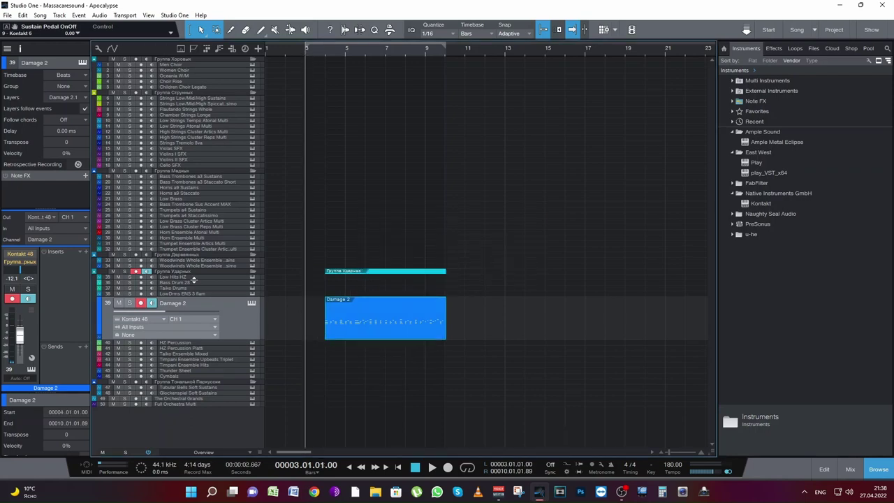
pyautogui.click(189, 276)
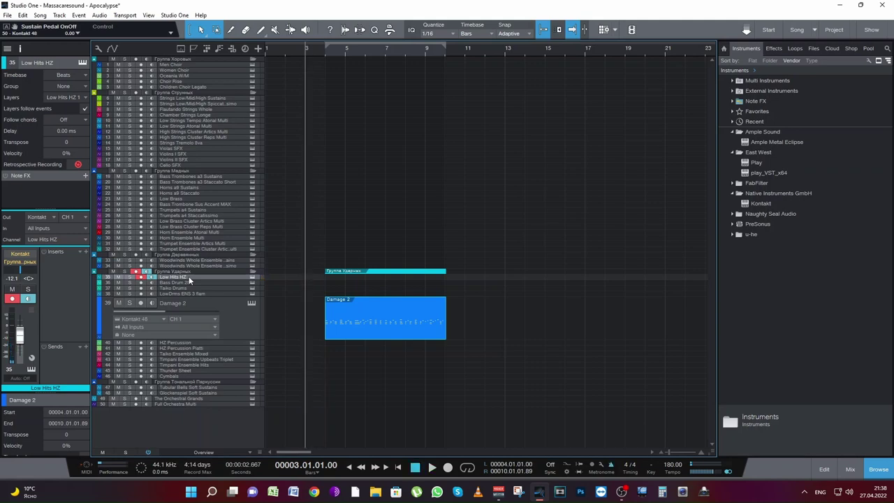
pyautogui.press('space')
pyautogui.press('KP_Multiply')
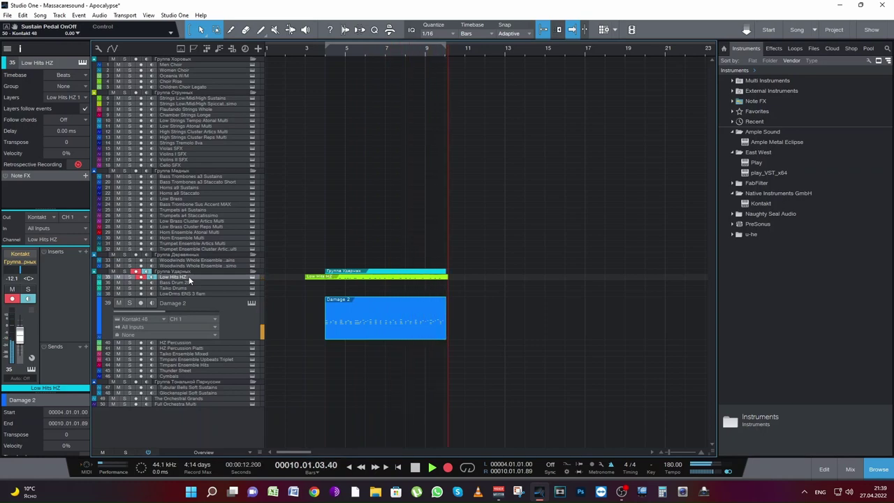
pyautogui.press('space')
# - Open the Low Hits HZ part, quantize all its notes to the 1/16 grid, and play it back
pyautogui.doubleClick(370, 280)
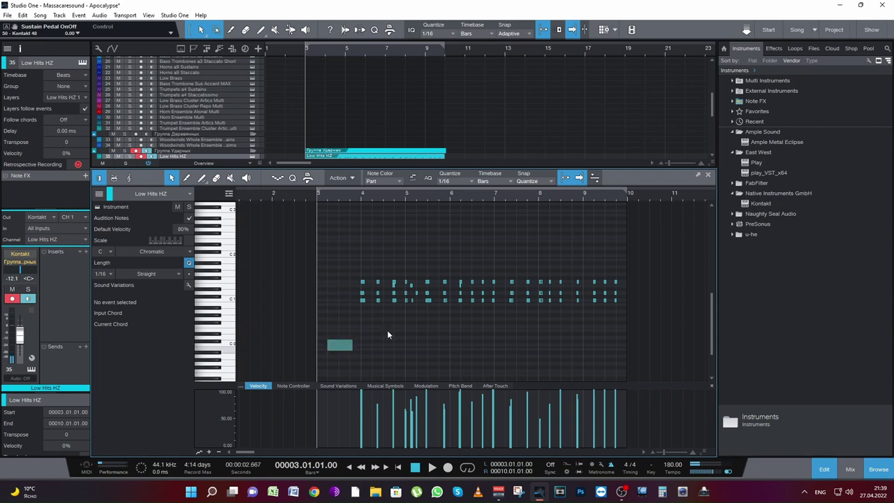
pyautogui.moveTo(387, 330); pyautogui.dragTo(691, 274)
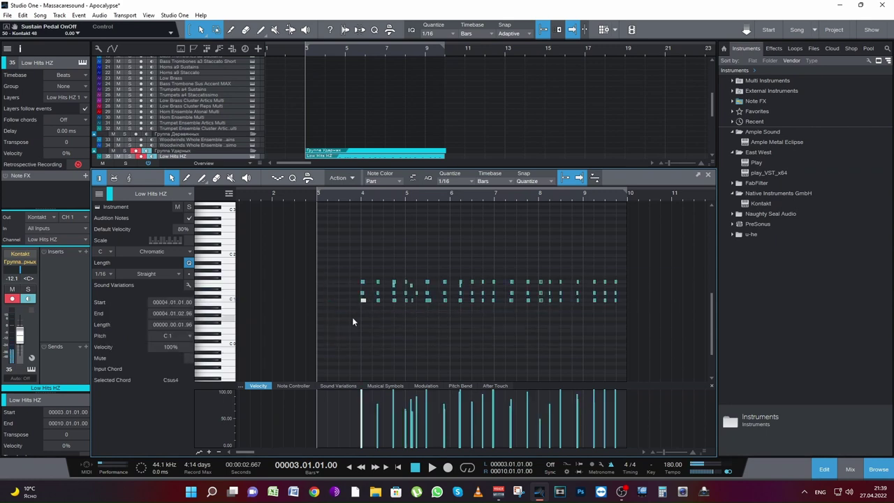
pyautogui.press('q')
pyautogui.press('space')
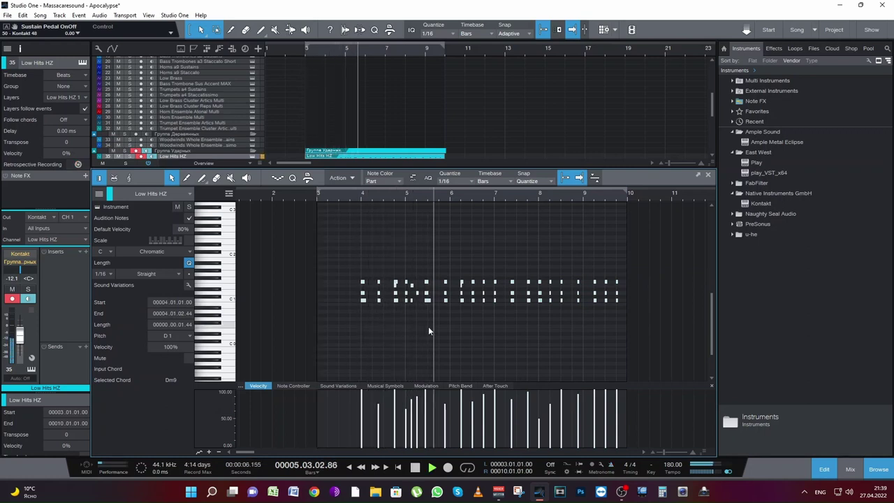
# - Shift two mistimed chords in bar 5 of the Low Hits HZ part, placing the later one at 5.04.03, and close the note editor
pyautogui.press('space')
pyautogui.moveTo(419, 318); pyautogui.dragTo(430, 284)
pyautogui.moveTo(451, 312); pyautogui.dragTo(449, 283)
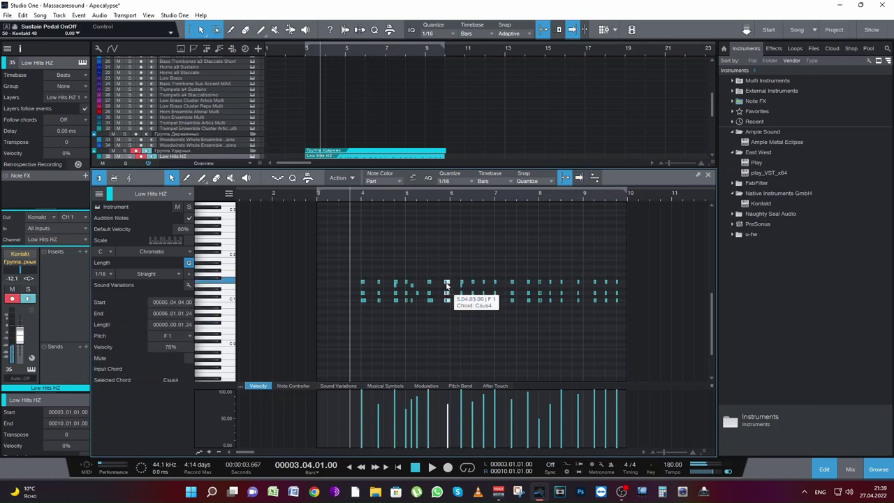
pyautogui.press('space')
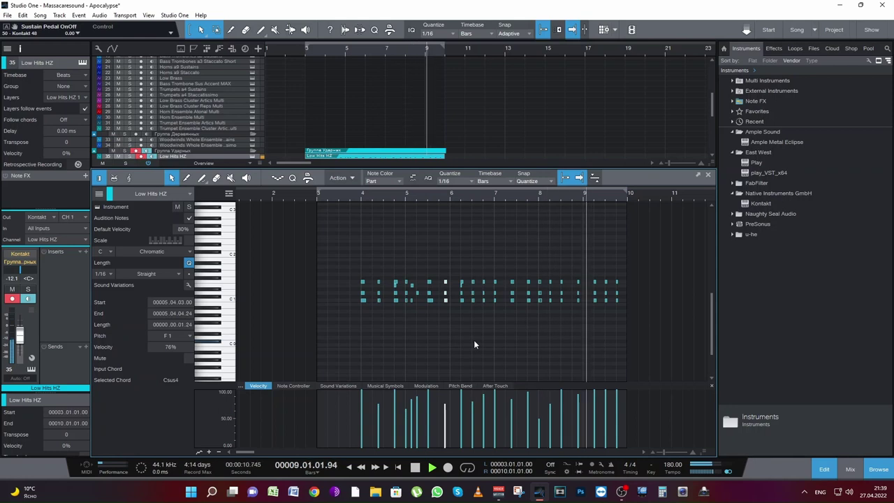
pyautogui.press('space')
pyautogui.press('F2')
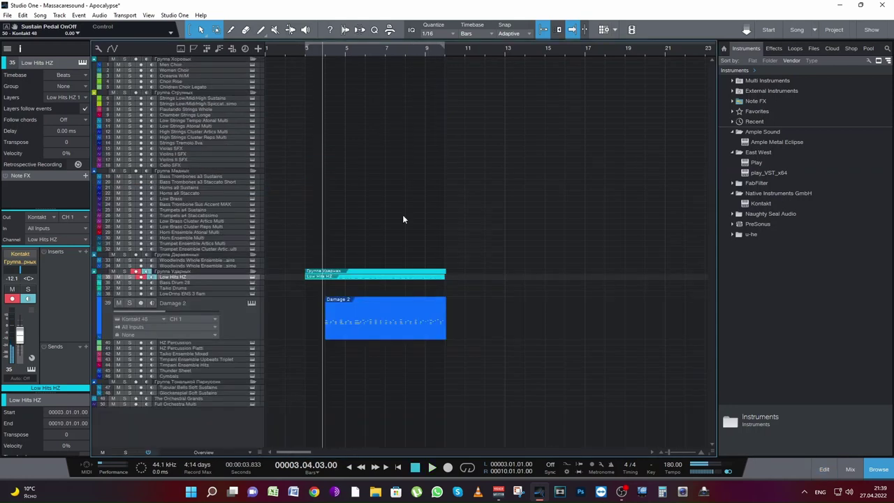
# - Return the playback position to bar 3 and make the Strings Low/Mid/High Spiccatissimo track ready for recording
pyautogui.click(304, 49)
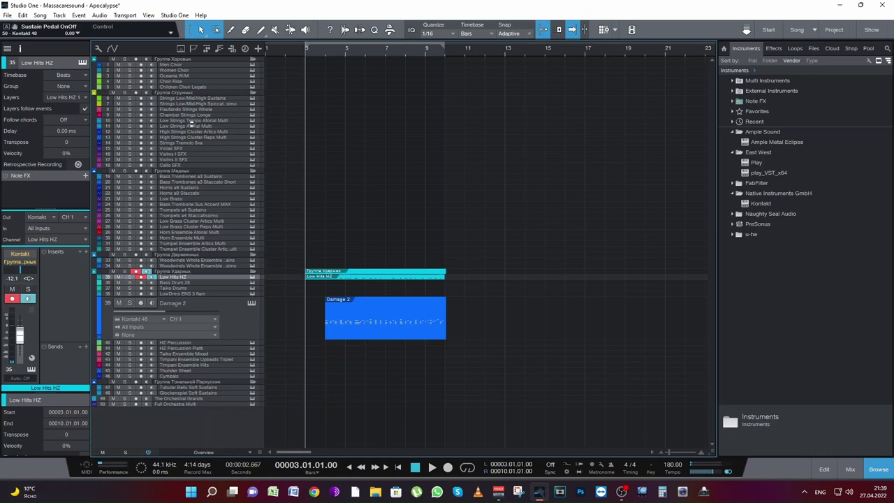
pyautogui.click(190, 99)
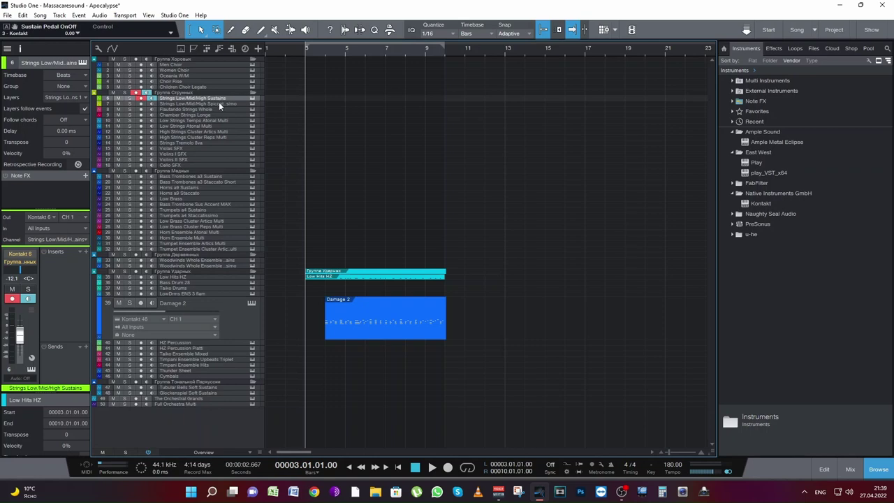
pyautogui.click(219, 102)
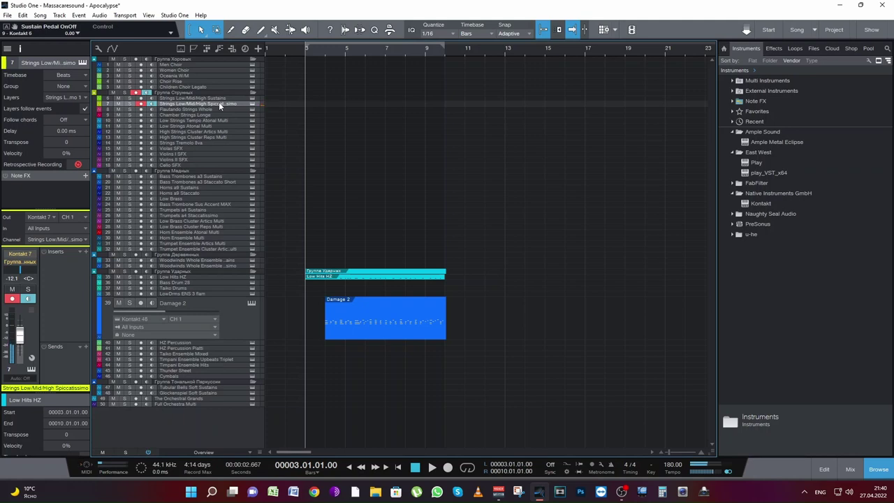
# - Play the drum parts from bar 3 repeatedly to rehearse the spiccatissimo string line over them
pyautogui.press('space')
pyautogui.press('space')
pyautogui.press('space')
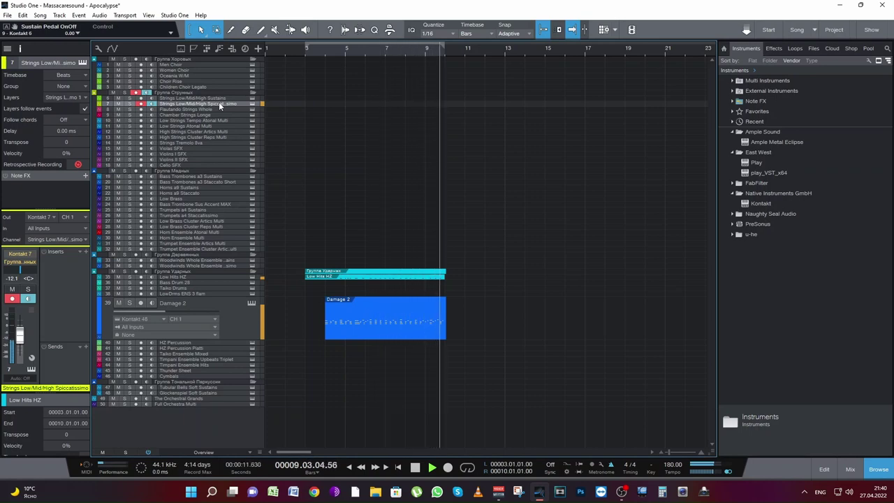
pyautogui.press('space')
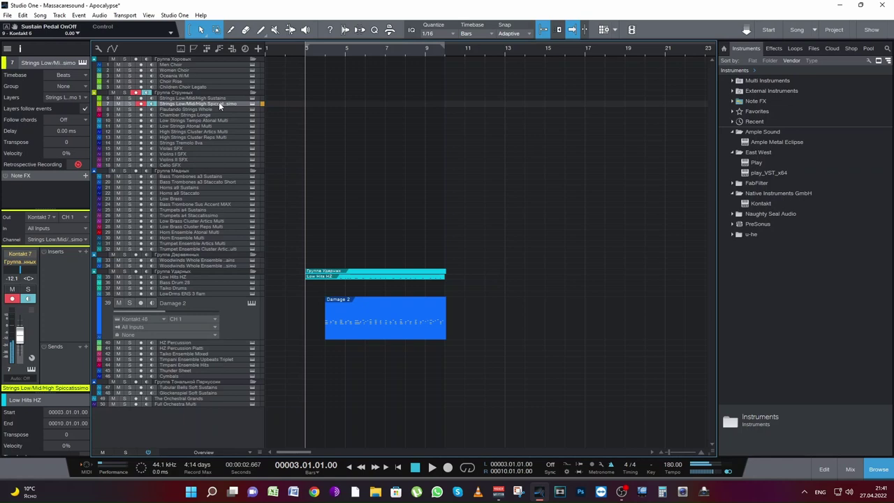
pyautogui.press('space')
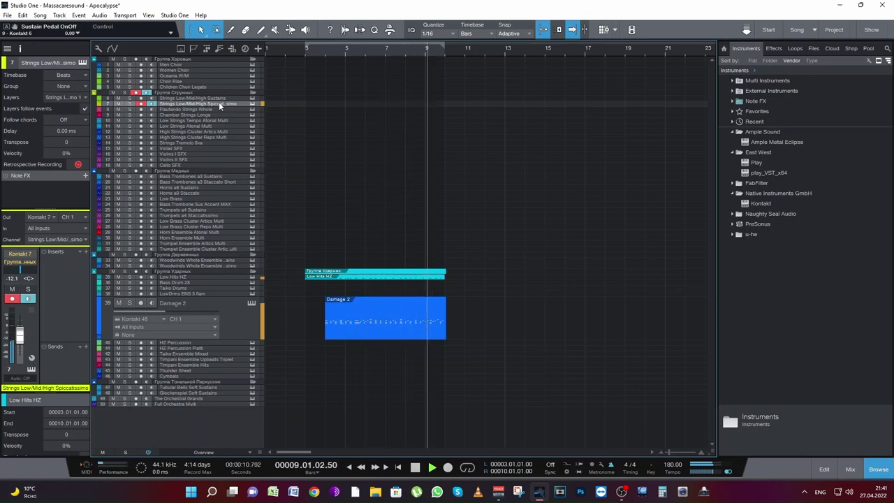
pyautogui.press('space')
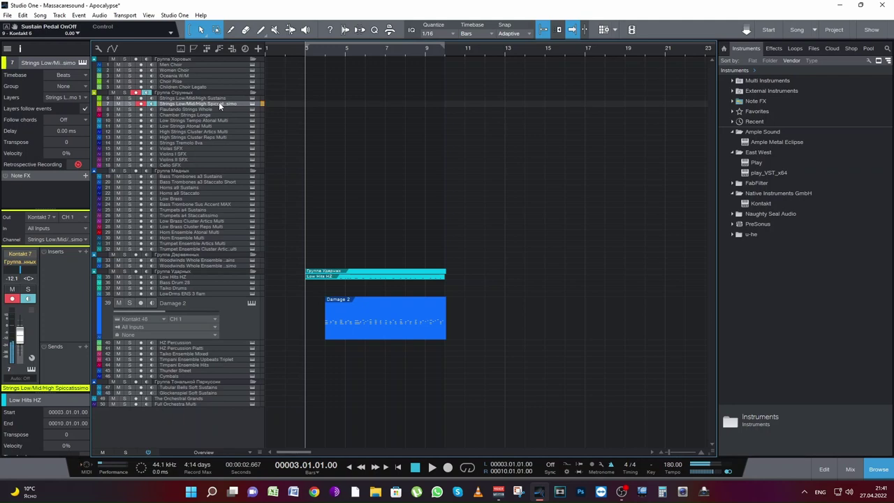
pyautogui.press('KP_Multiply')
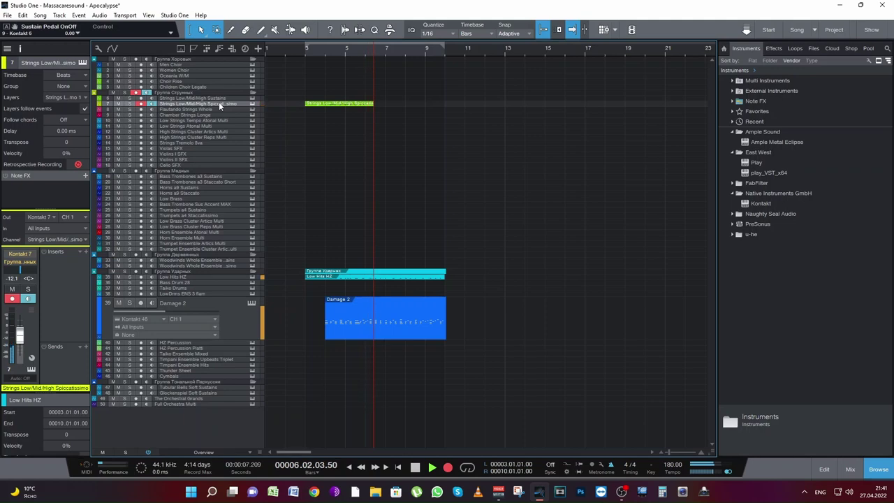
pyautogui.press('space')
pyautogui.hotkey('ctrl', 'z')
# - Record the string part on the Strings Low/Mid/High Spiccatissimo track from bar 3 to bar 10 and open it in the note editor
pyautogui.press('KP_Multiply')
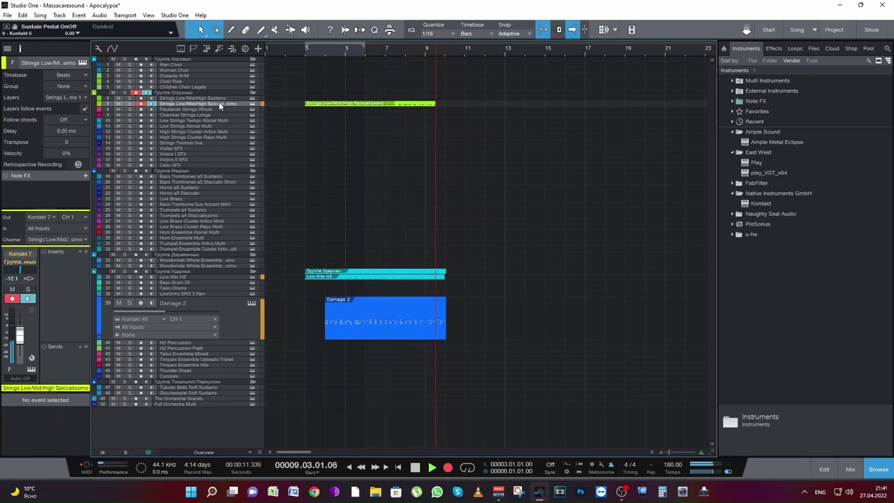
pyautogui.press('space')
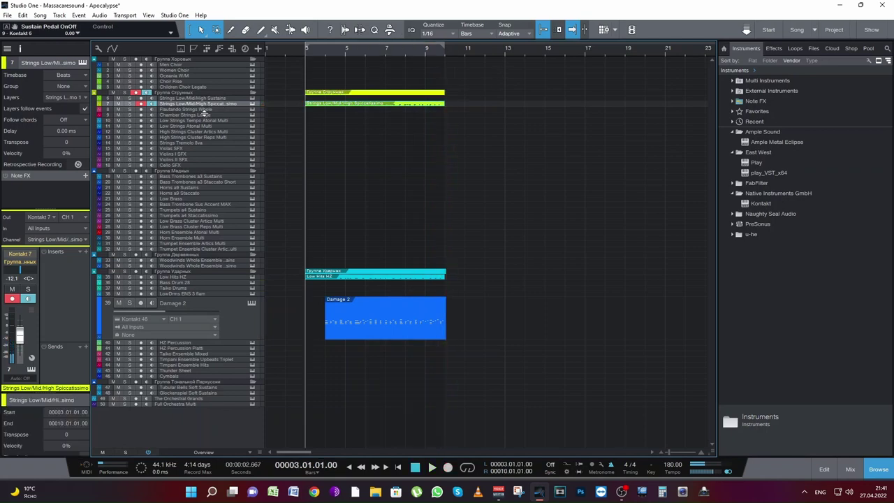
pyautogui.click(359, 139)
pyautogui.doubleClick(358, 139)
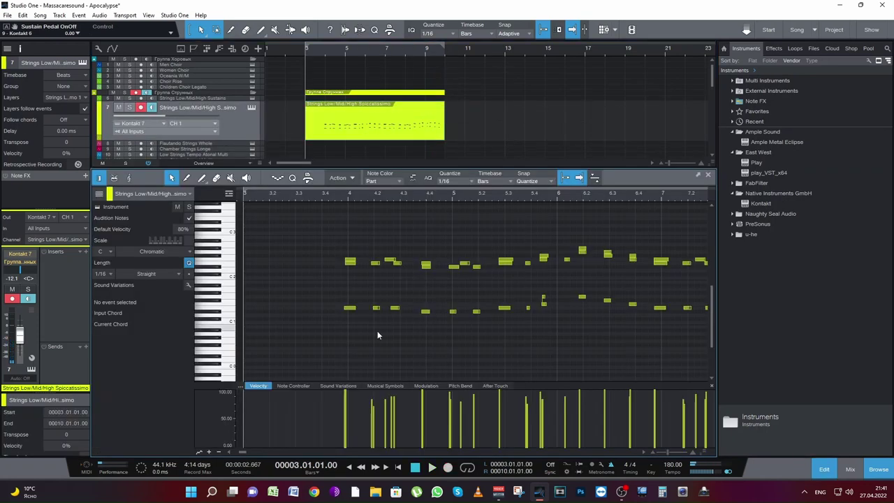
pyautogui.scroll(-5, 654, 449)
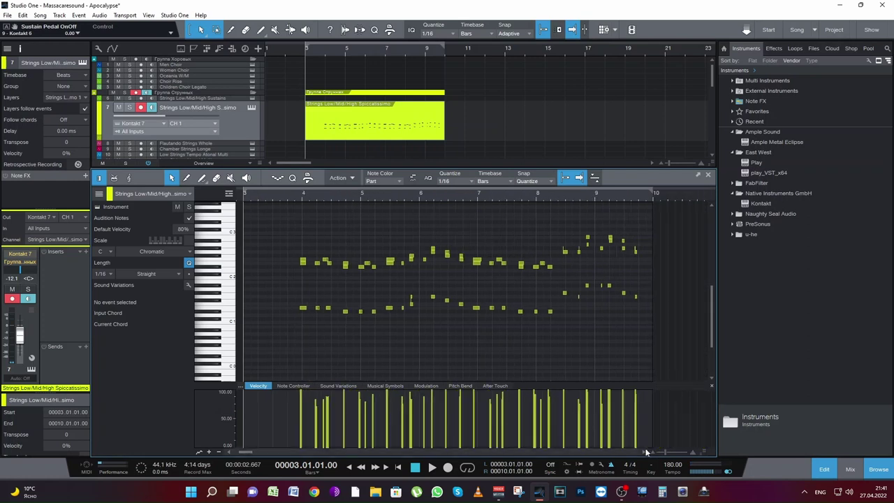
# - Shift all the string notes slightly later so the part begins near bar 4, and quantize them to the 1/16 grid
pyautogui.moveTo(276, 342); pyautogui.dragTo(669, 206)
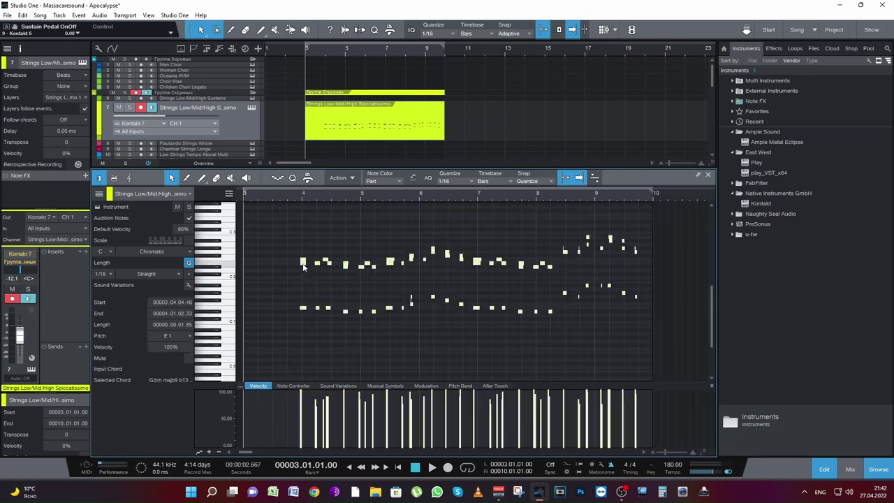
pyautogui.click(299, 197)
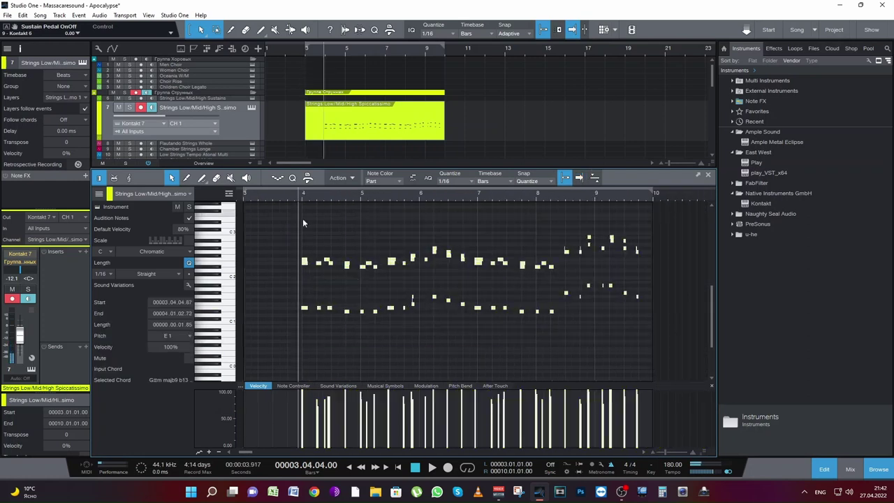
pyautogui.press('q')
pyautogui.press('space')
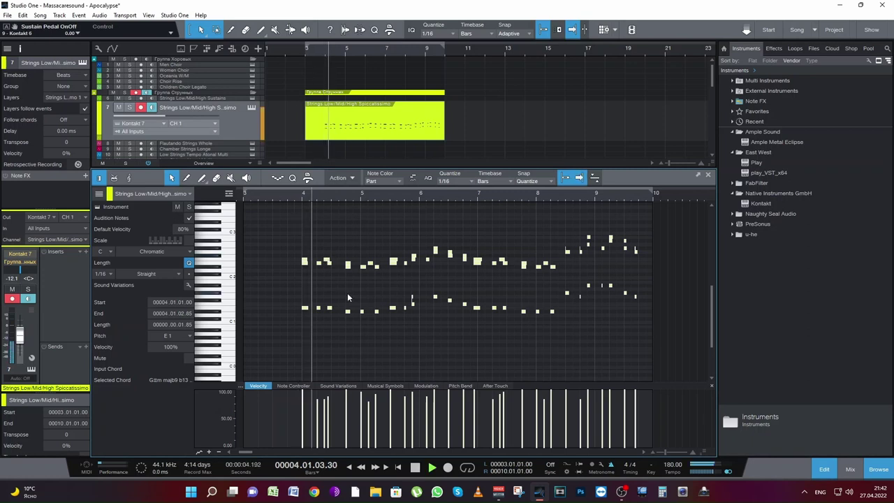
pyautogui.press('space')
# - Move the last notes of the opening figure in bar 4 to 4.03.01 and play the part back through bar 5
pyautogui.moveTo(334, 323); pyautogui.dragTo(333, 266)
pyautogui.press('space')
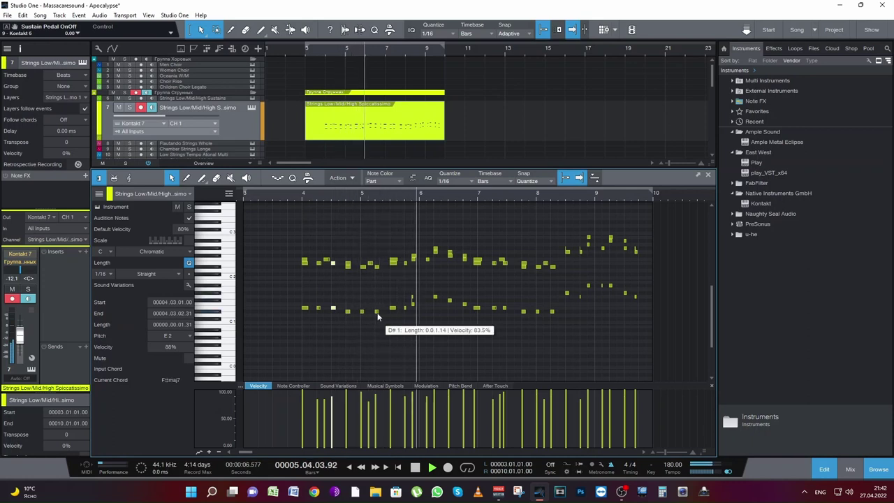
pyautogui.press('space')
pyautogui.click(386, 196)
pyautogui.press('space')
pyautogui.press('space')
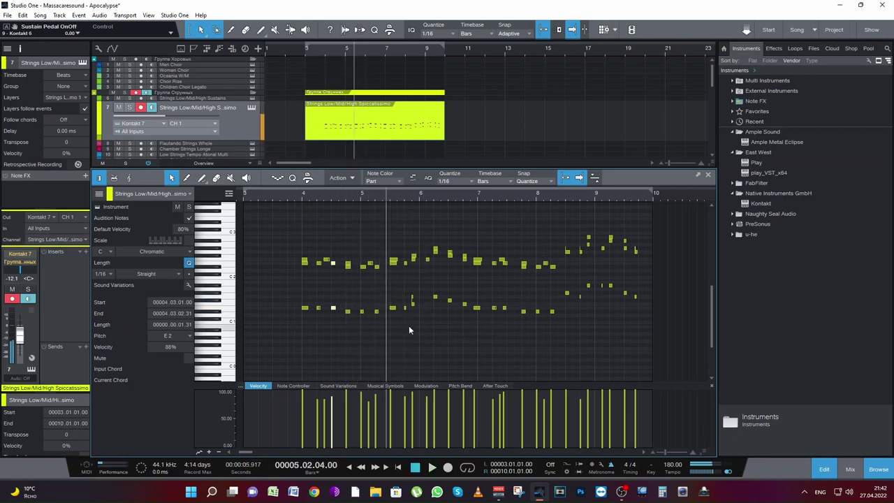
# - Lengthen the very short F# 1 note at 5.04.03 to one sixteenth and play the passage back
pyautogui.click(412, 302)
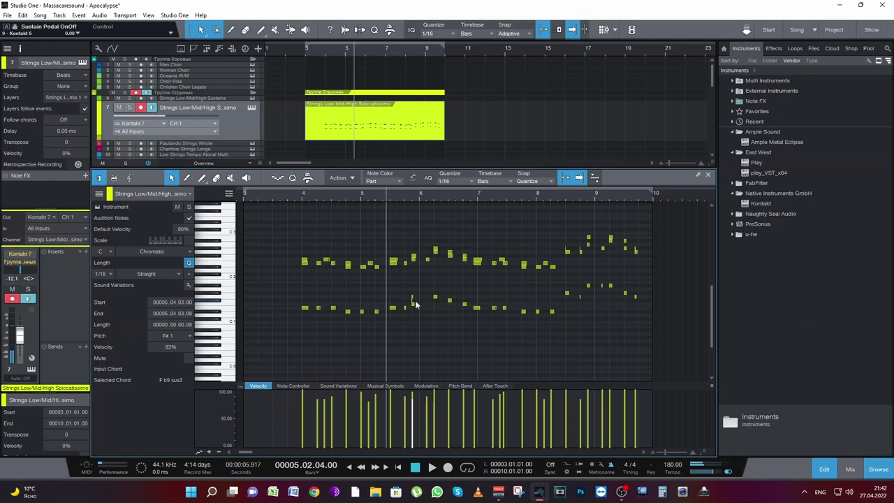
pyautogui.press('space')
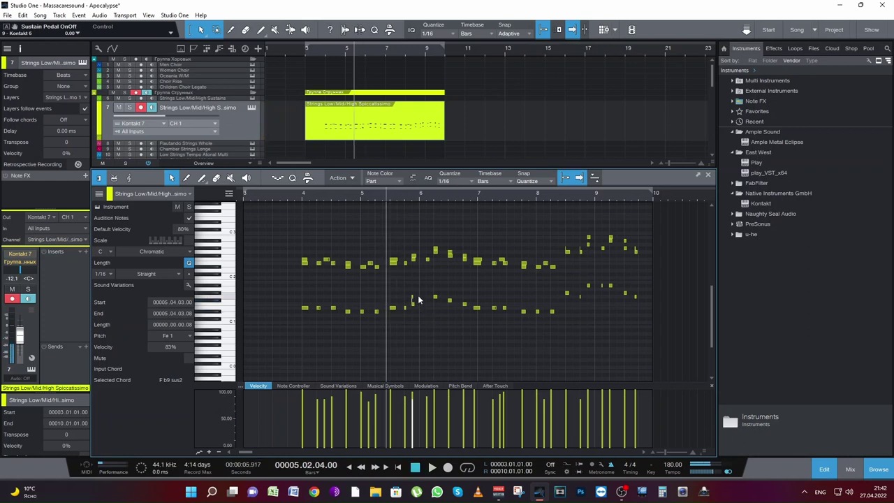
pyautogui.click(419, 297)
pyautogui.press('space')
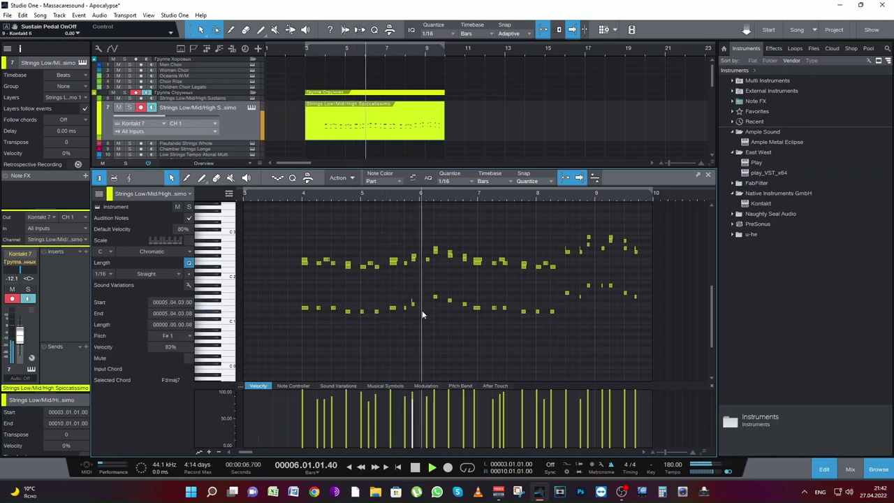
pyautogui.press('space')
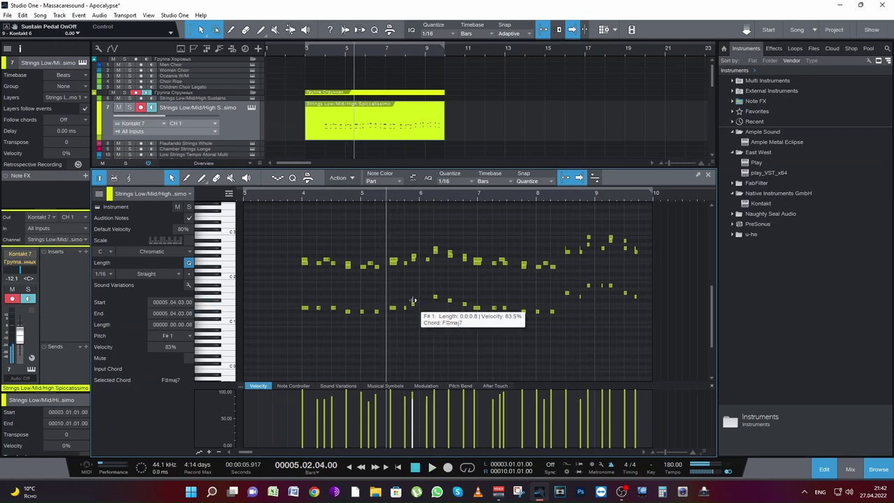
pyautogui.press('space')
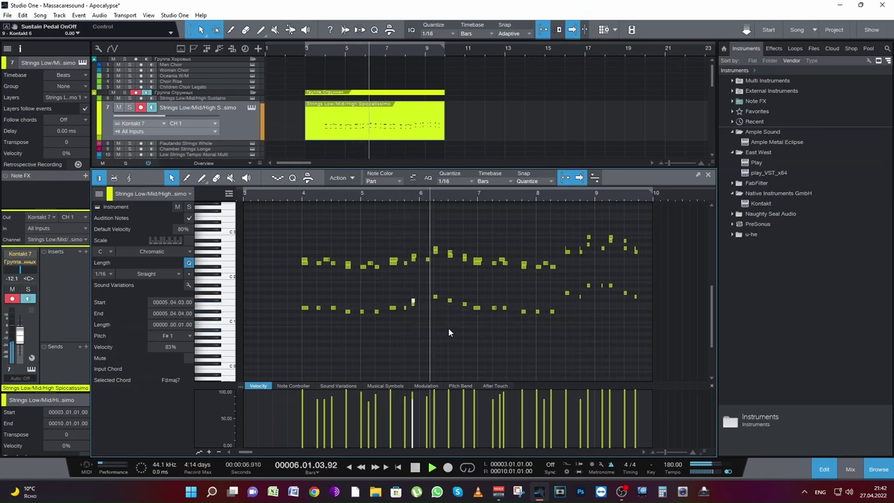
# - Duplicate the F note at 6.01.03 one octave lower, to F 1, and play the passage back
pyautogui.press('space')
pyautogui.moveTo(427, 262); pyautogui.dragTo(426, 304)
pyautogui.press('space')
pyautogui.rightClick(433, 319)
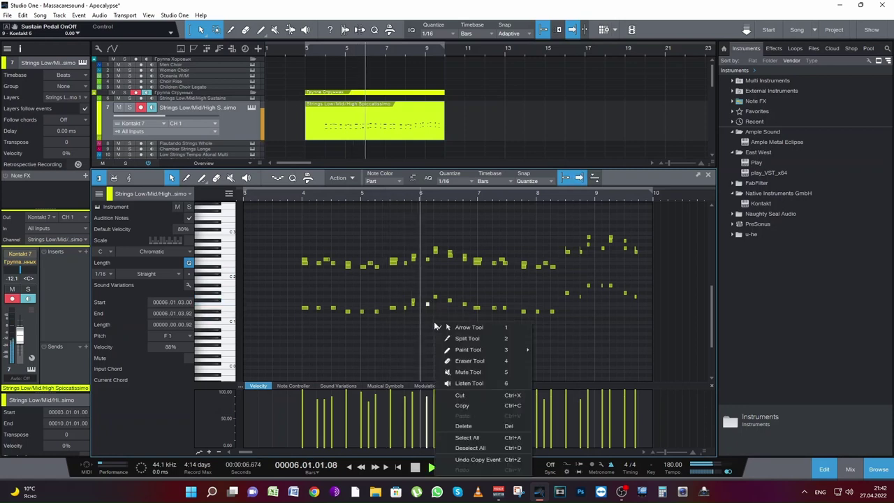
pyautogui.click(435, 329)
pyautogui.press('space')
# - Move all string notes from the bar 7 phrase onward later so the phrase starts at 7.01.01, and play it back
pyautogui.moveTo(471, 327); pyautogui.dragTo(640, 232)
pyautogui.moveTo(477, 262); pyautogui.dragTo(480, 262)
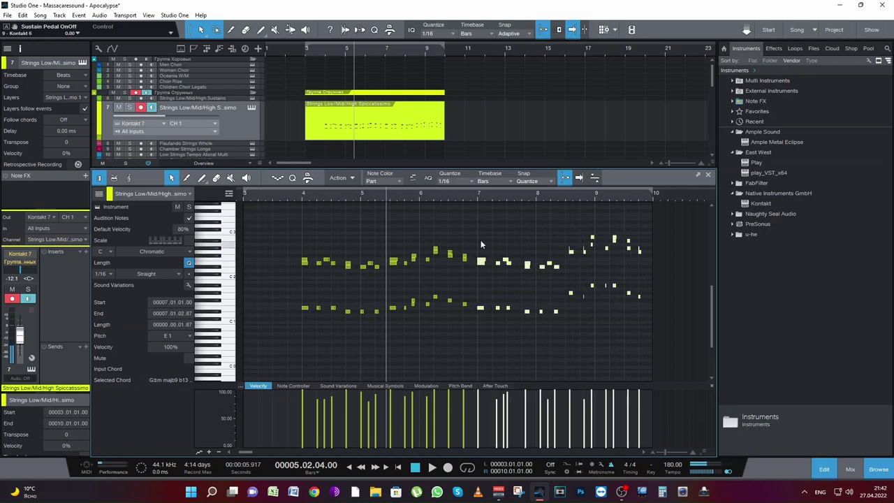
pyautogui.press('space')
pyautogui.press('space')
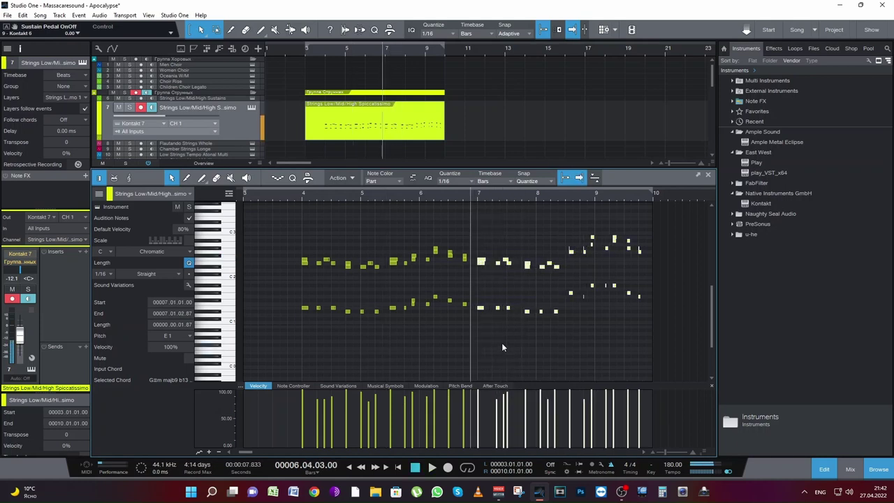
# - Retime the bar 7 notes, placing the F 2 note at 7.02.03, and copy that note one octave lower
pyautogui.click(498, 265)
pyautogui.moveTo(498, 264); pyautogui.dragTo(503, 262)
pyautogui.click(506, 262)
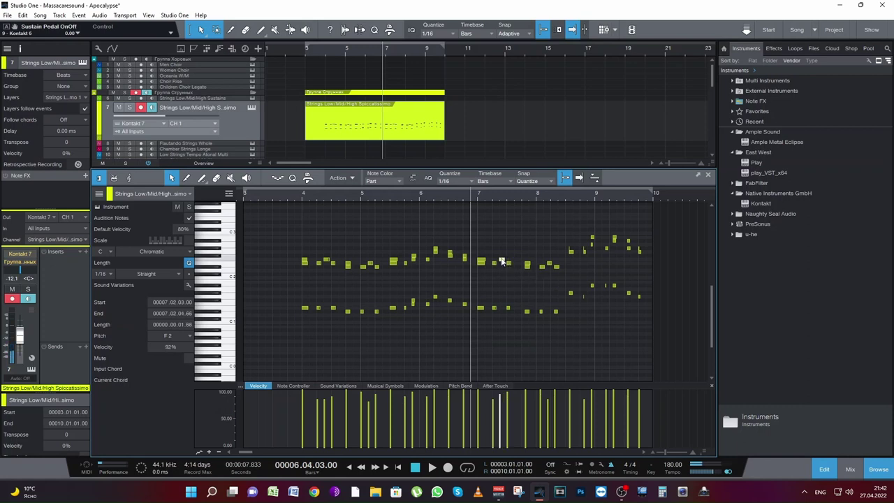
pyautogui.click(503, 303)
pyautogui.moveTo(503, 303); pyautogui.dragTo(503, 306)
pyautogui.press('space')
pyautogui.press('space')
# - Move the closing group of notes spanning bars 7 and 8 to start at 7.04.01, and play it back
pyautogui.moveTo(572, 343)
pyautogui.mouseDown()
pyautogui.moveTo(525, 253)
pyautogui.moveTo(524, 267)
pyautogui.mouseUp()
pyautogui.press('space')
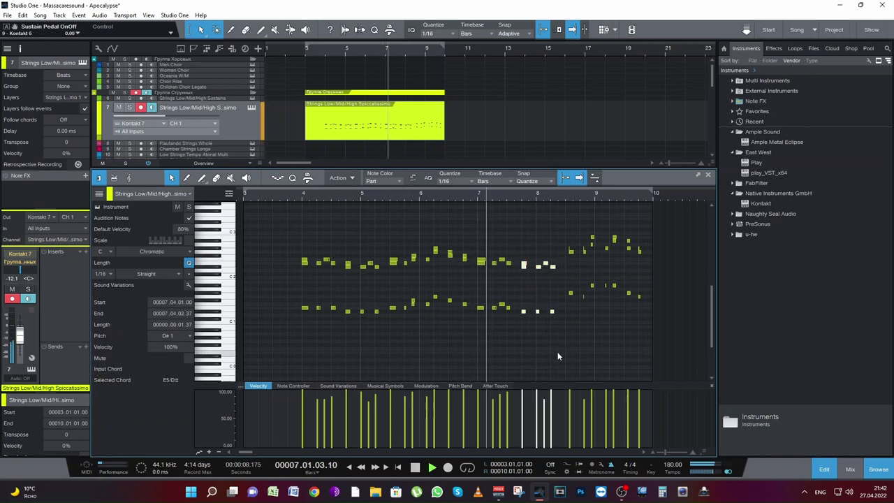
pyautogui.click(552, 362)
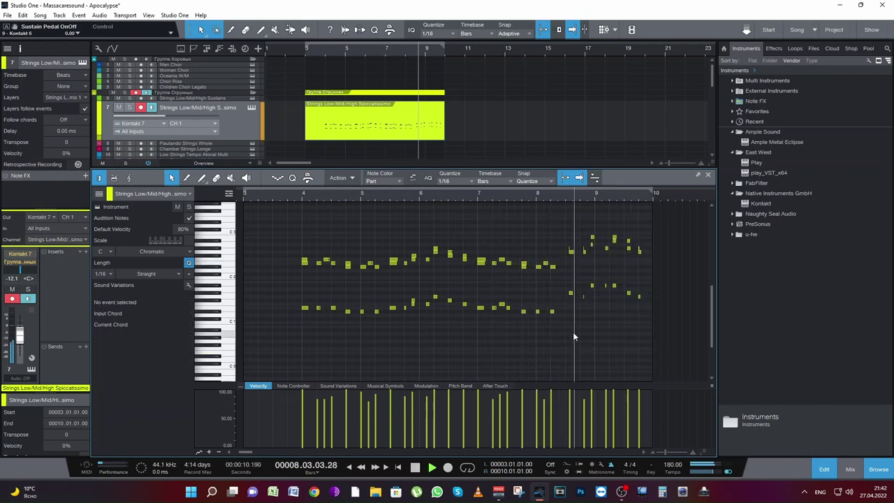
pyautogui.press('space')
# - Delete all string notes from 8.03.02 to the end of the part, save the song, and play the part back
pyautogui.moveTo(570, 314); pyautogui.dragTo(658, 228)
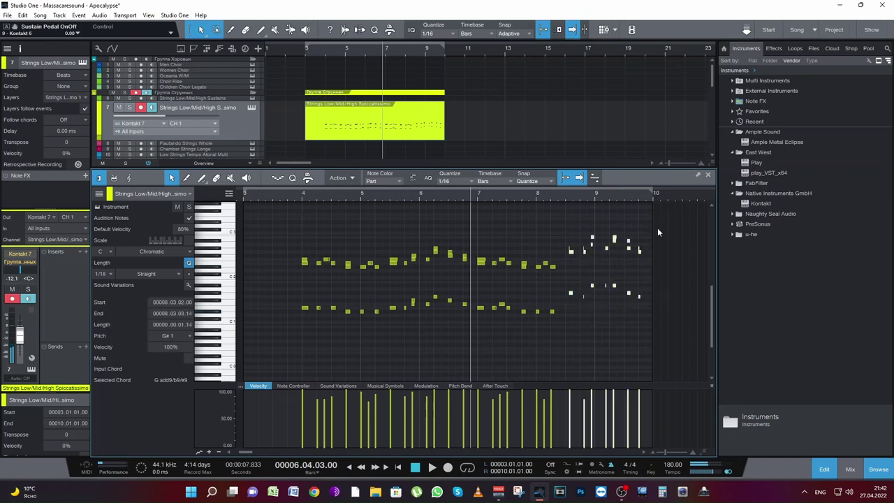
pyautogui.press('Delete')
pyautogui.hotkey('ctrl', 's')
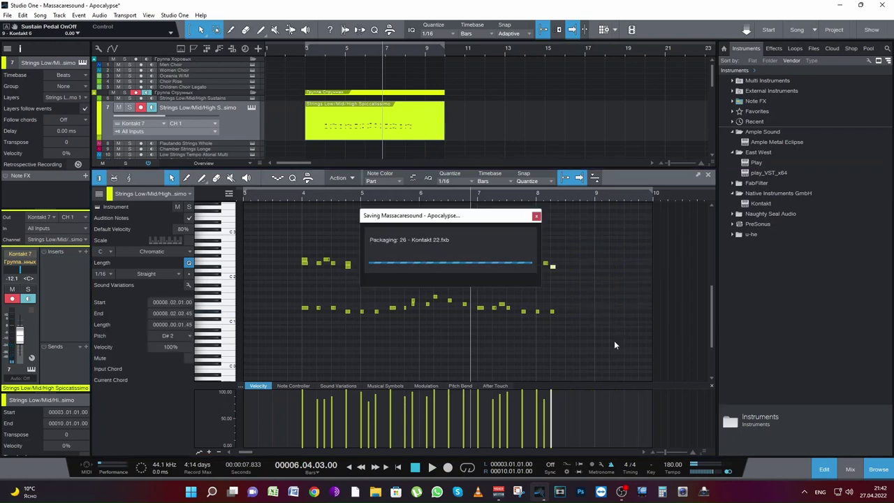
pyautogui.press('space')
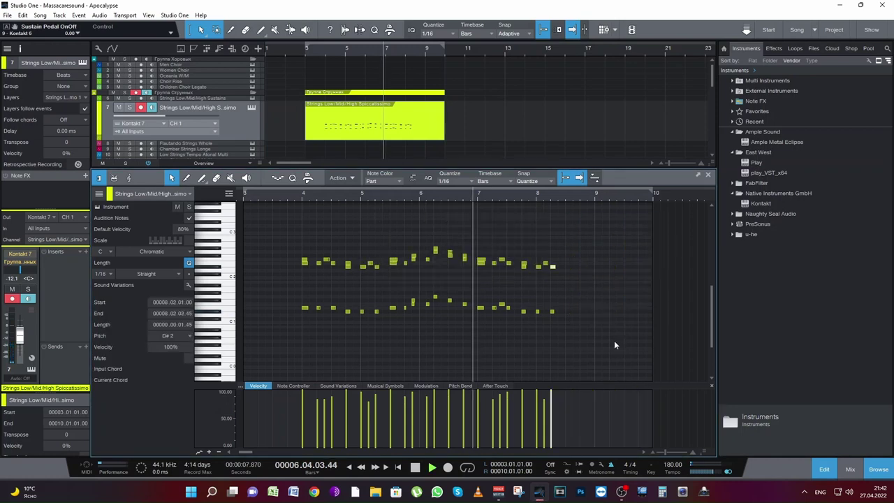
pyautogui.press('space')
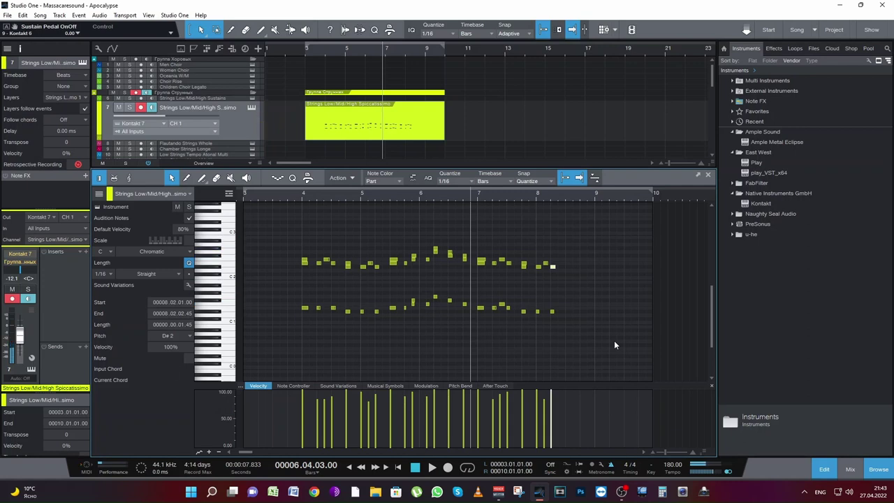
# - Record the missing closing string notes from 8.03.01 up to bar 10 and play the new phrase back
pyautogui.press('KP_Multiply')
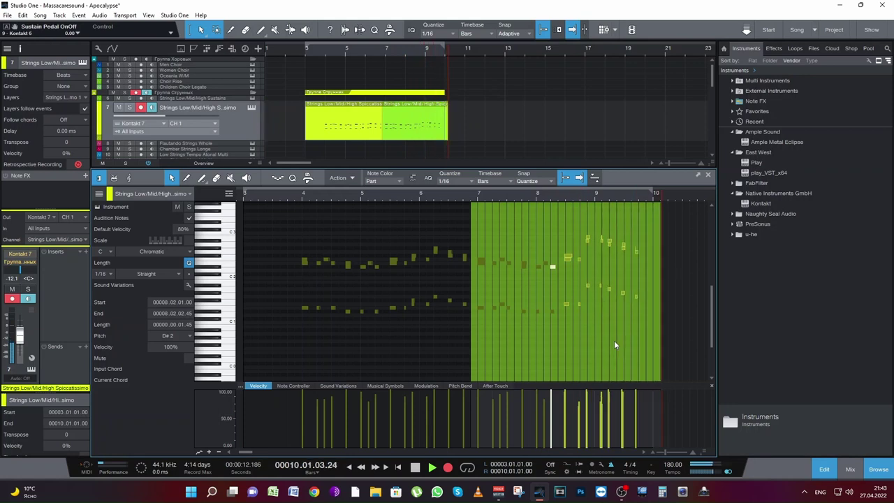
pyautogui.press('space')
pyautogui.moveTo(575, 324); pyautogui.dragTo(580, 263)
pyautogui.press('space')
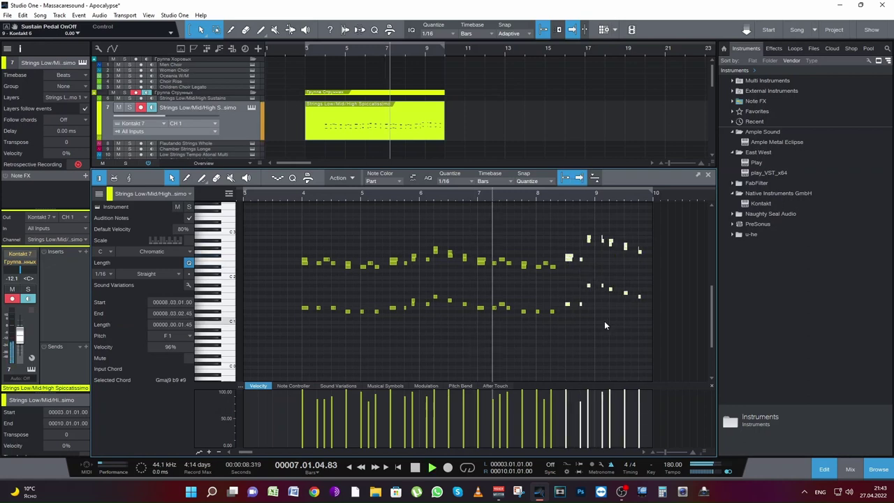
pyautogui.press('e')
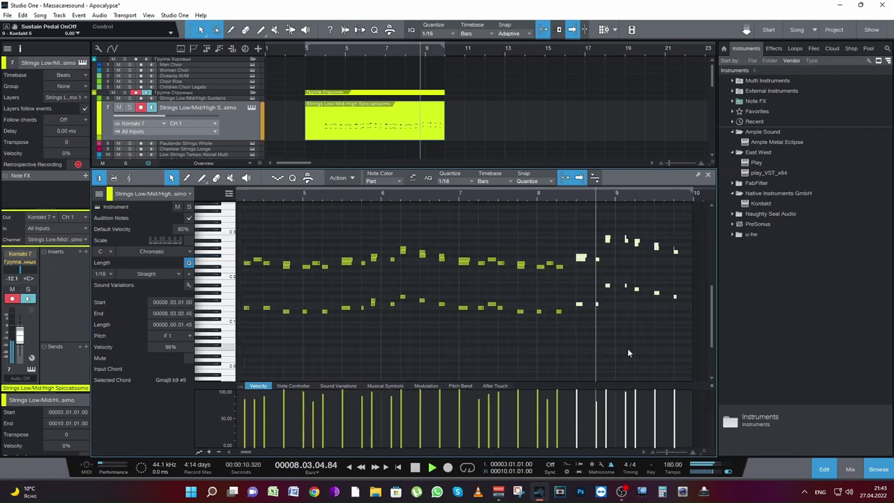
pyautogui.press('space')
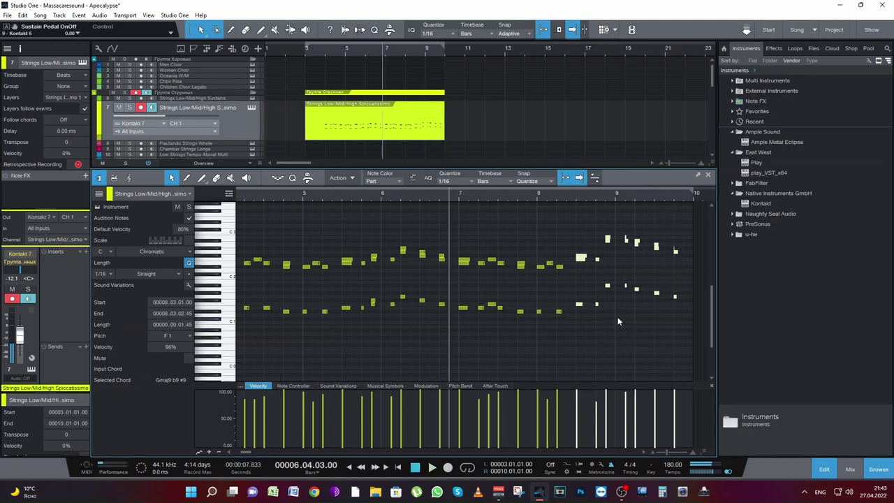
pyautogui.click(617, 317)
pyautogui.press('space')
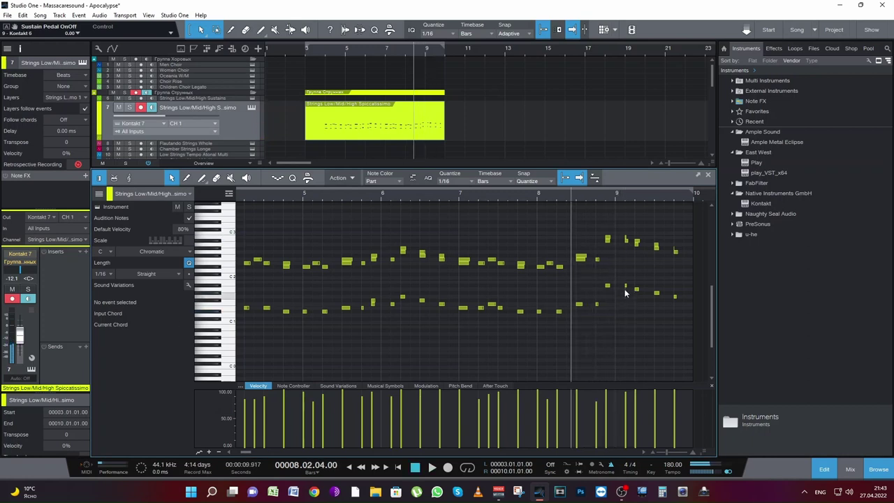
# - Copy the short high and low string notes in bar 9 to 9.01.01, one semitone higher on C, play them back, and save the song
pyautogui.click(628, 240)
pyautogui.moveTo(626, 239); pyautogui.dragTo(618, 236)
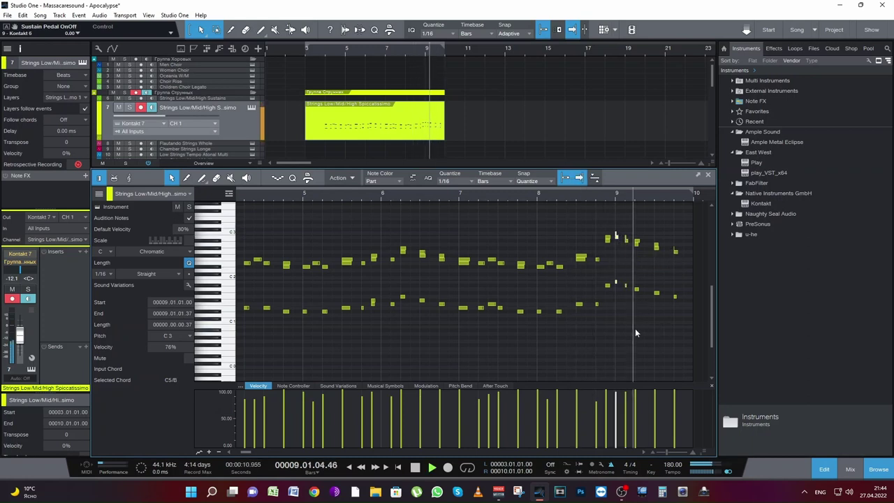
pyautogui.rightClick(635, 328)
pyautogui.click(635, 335)
pyautogui.hotkey('ctrl', 's')
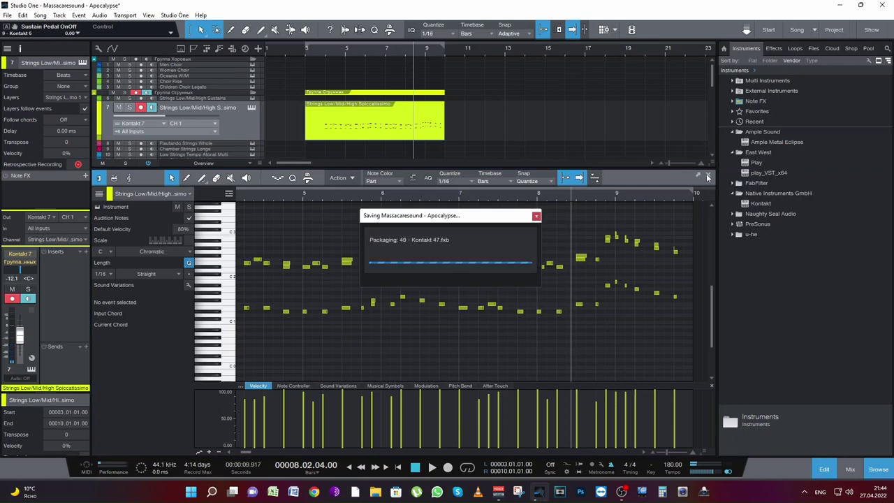
# - Close the note editor, trim the start of the spiccatissimo string part to bar 4, and save the song
pyautogui.click(707, 176)
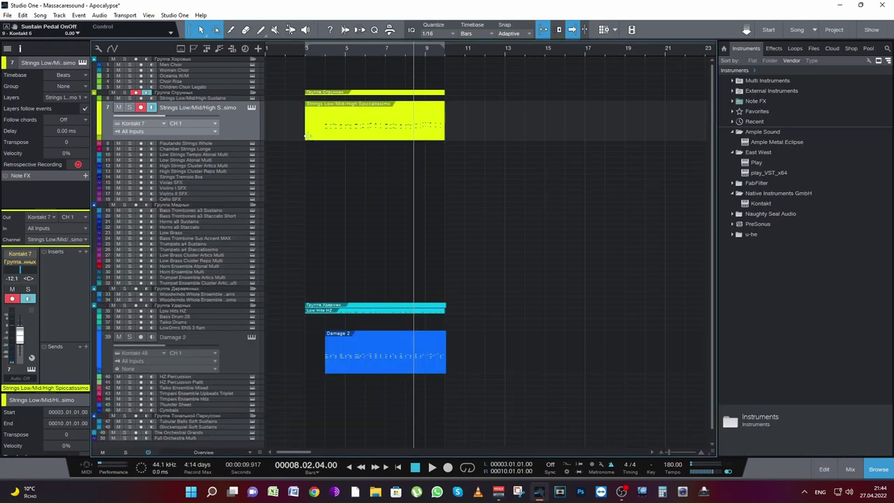
pyautogui.moveTo(307, 137); pyautogui.dragTo(325, 137)
pyautogui.hotkey('ctrl', 's')
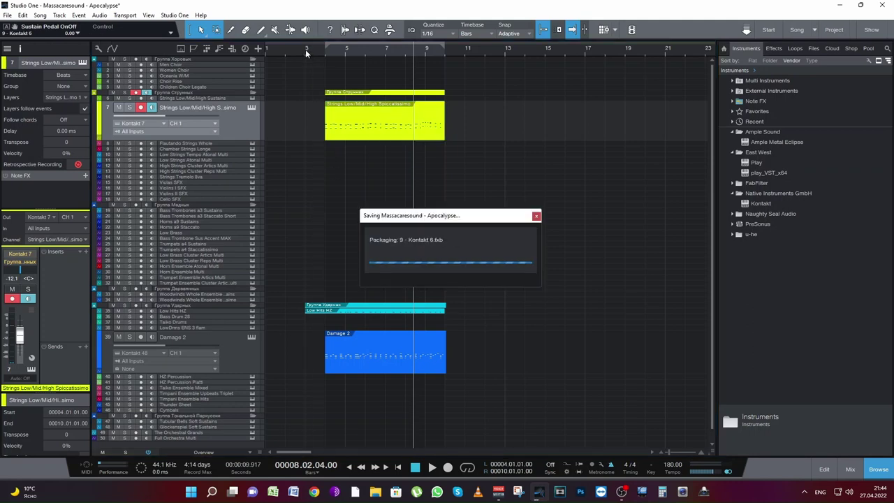
# - Create a part spanning bars 3 and 4 on the Timpani Ensemble Upbeats Triplet track and open it for note editing
pyautogui.click(305, 49)
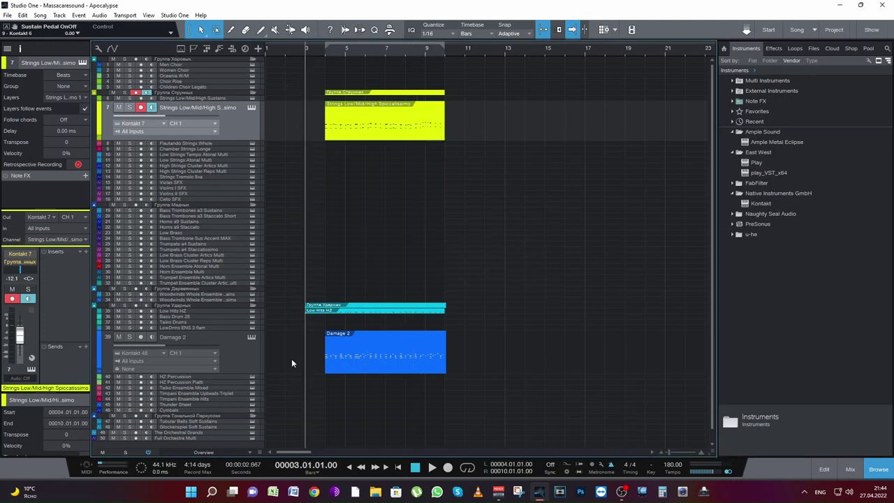
pyautogui.click(197, 394)
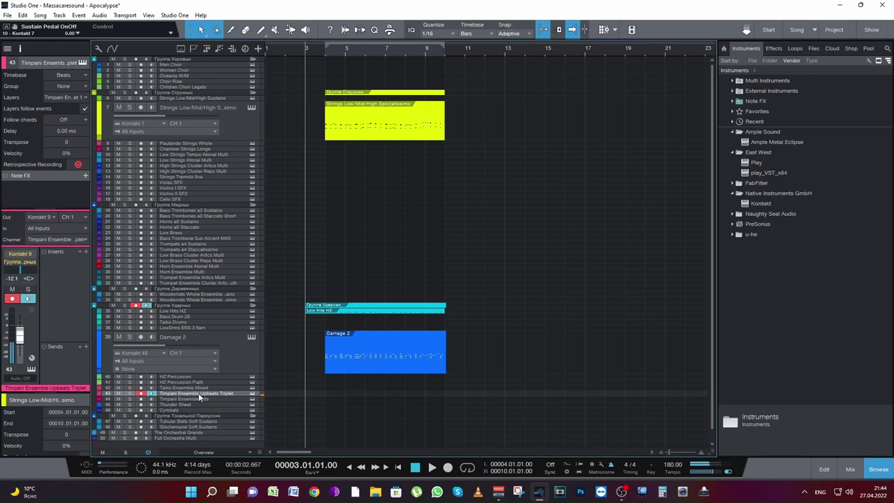
pyautogui.doubleClick(318, 394)
pyautogui.moveTo(246, 395); pyautogui.dragTo(246, 411)
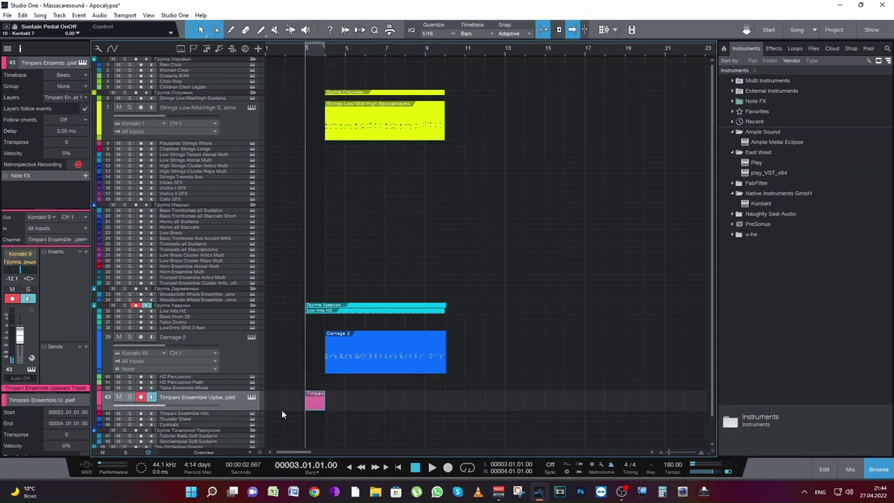
pyautogui.moveTo(325, 404); pyautogui.dragTo(337, 408)
pyautogui.doubleClick(336, 407)
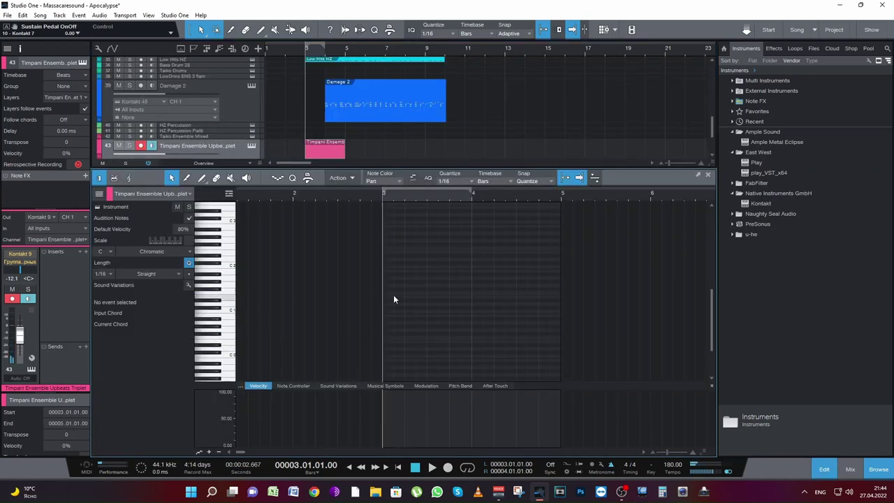
# - Add an F 1 timpani note ending at 4.01.01, extend its start back to 3.03.03, and play it back
pyautogui.click(464, 293)
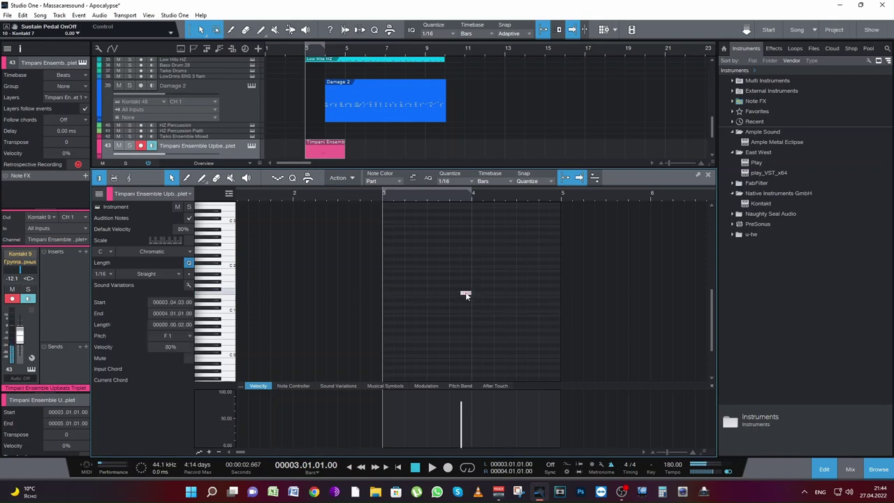
pyautogui.moveTo(459, 293); pyautogui.dragTo(439, 292)
pyautogui.press('space')
pyautogui.press('space')
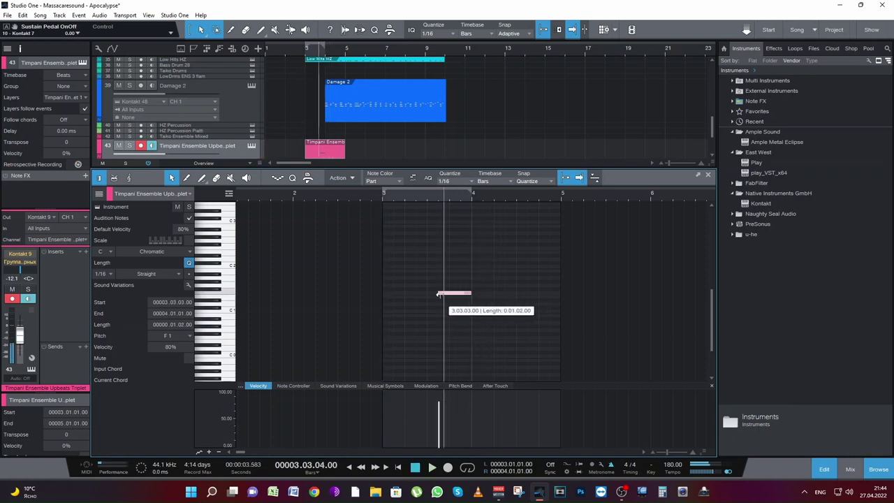
pyautogui.click(434, 195)
pyautogui.press('space')
pyautogui.press('space')
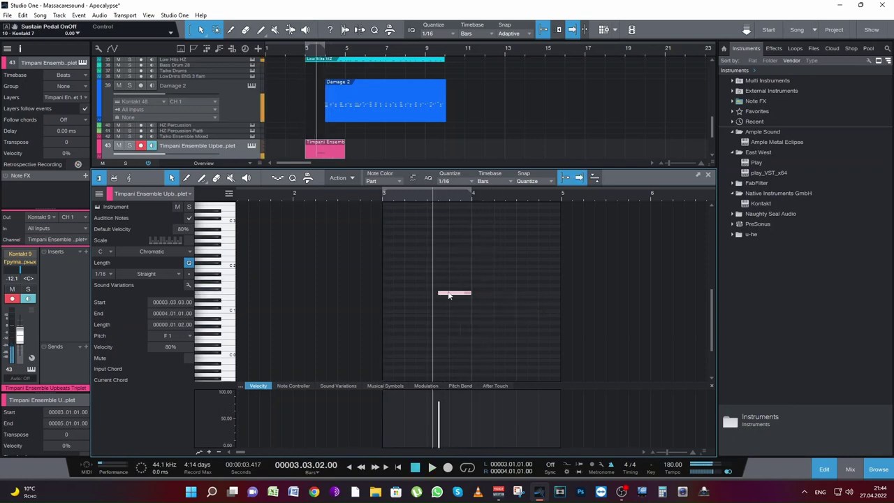
# - Move the timpani note to start at 3.04.01 and check its timing in playback
pyautogui.click(456, 294)
pyautogui.moveTo(455, 299); pyautogui.dragTo(467, 299)
pyautogui.press('space')
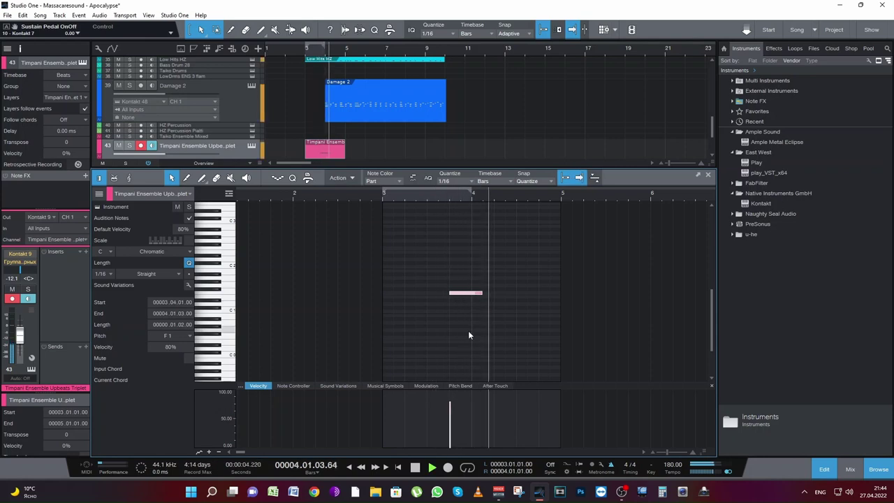
pyautogui.press('space')
pyautogui.press('space')
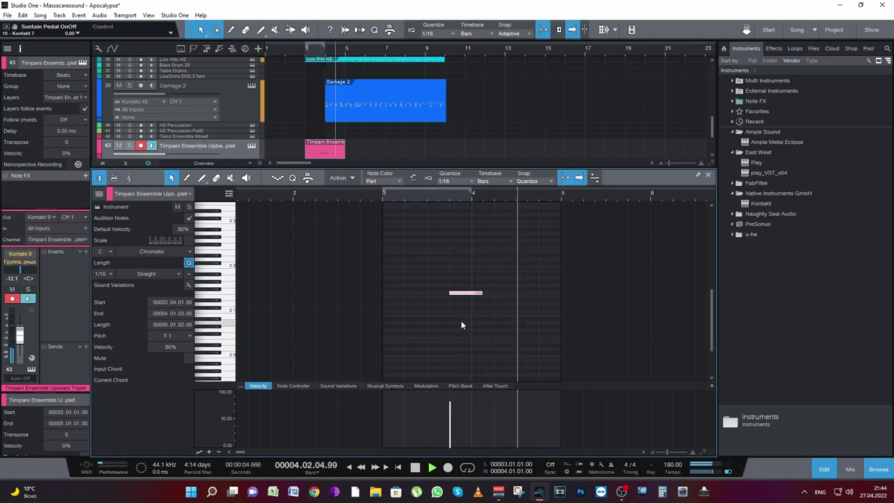
pyautogui.press('space')
pyautogui.click(449, 193)
pyautogui.press('space')
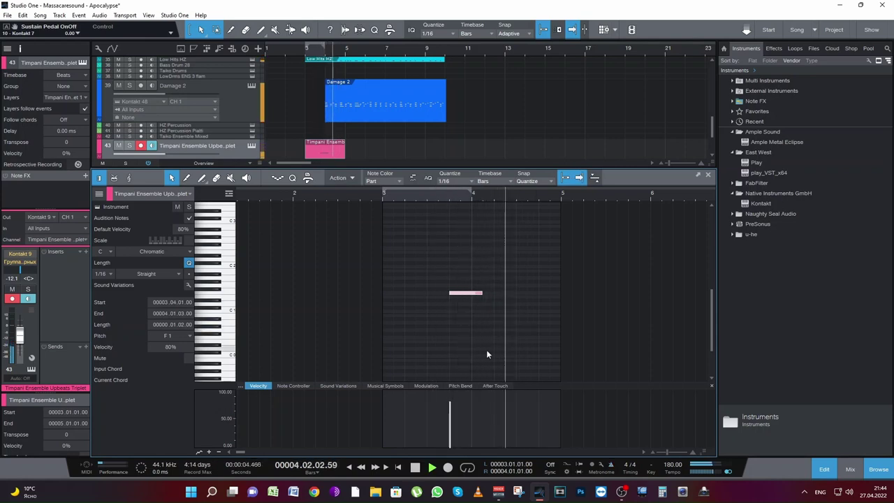
pyautogui.press('space')
pyautogui.press('space')
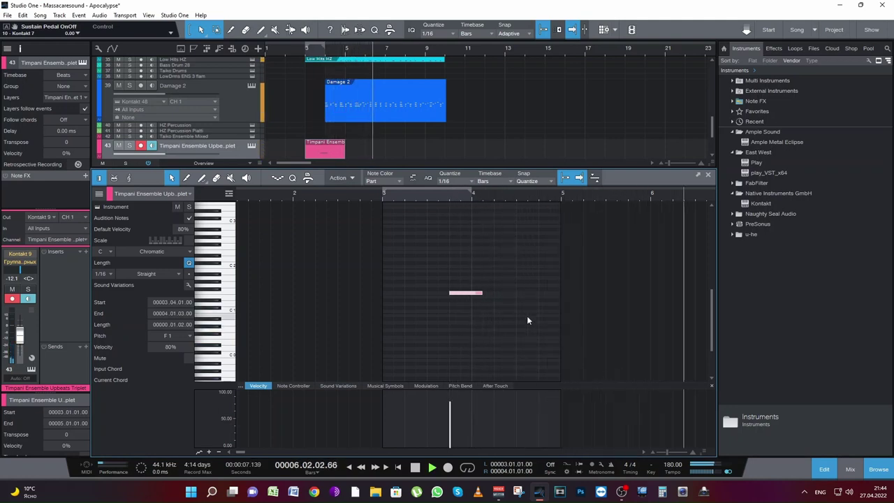
pyautogui.press('space')
pyautogui.press('space')
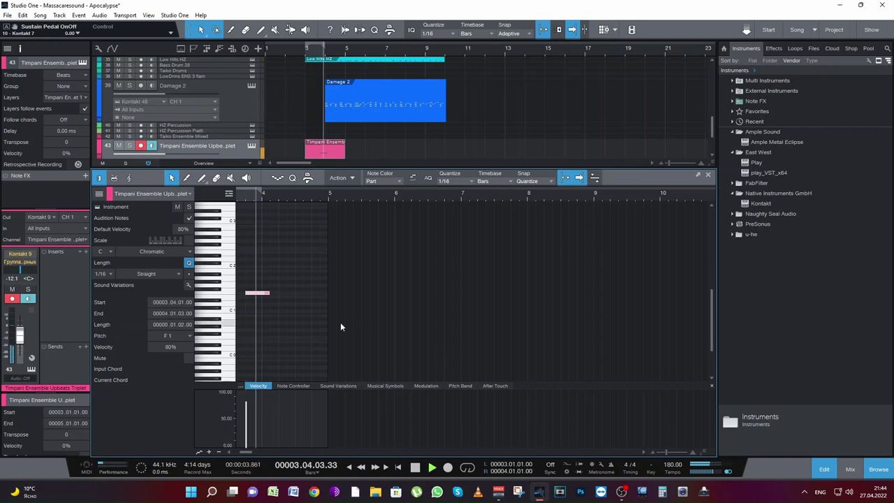
# - Duplicate the timpani note, place the copy at 6.04.01, and play the part back
pyautogui.hotkey('ctrl', 'v')
pyautogui.press('space')
pyautogui.moveTo(297, 295); pyautogui.dragTo(396, 294)
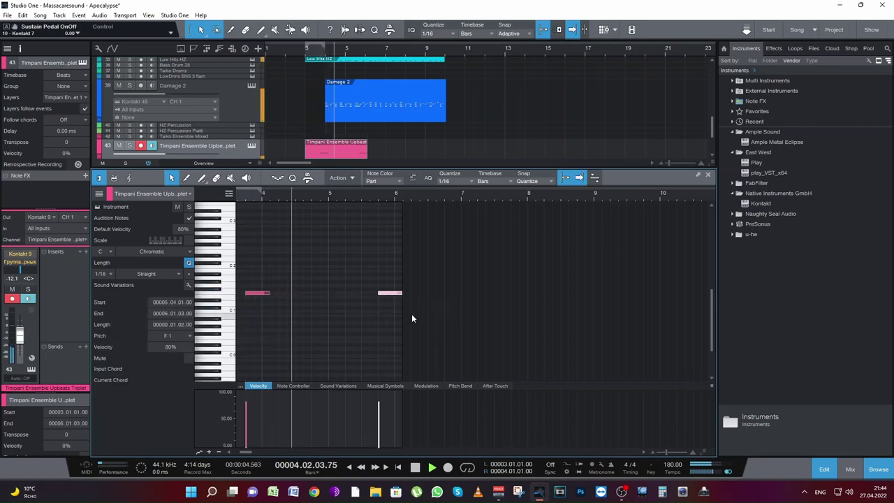
pyautogui.press('space')
pyautogui.moveTo(393, 298); pyautogui.dragTo(459, 297)
pyautogui.press('space')
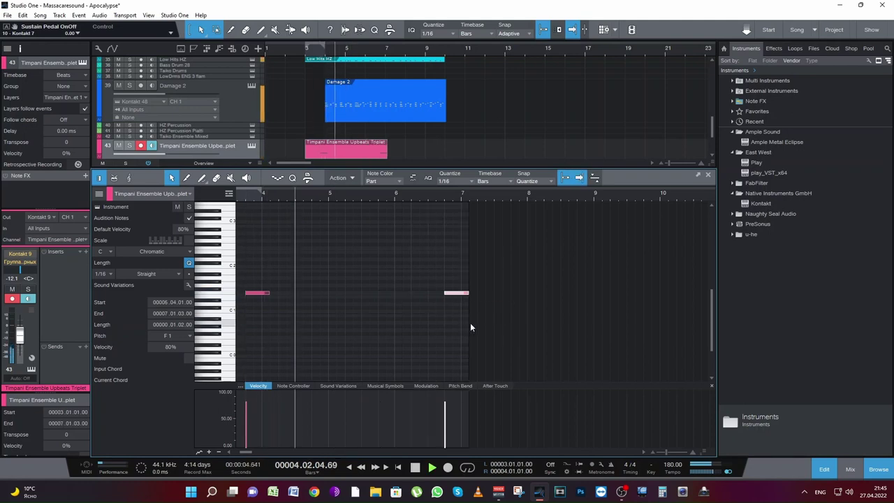
pyautogui.rightClick(470, 322)
pyautogui.click(446, 337)
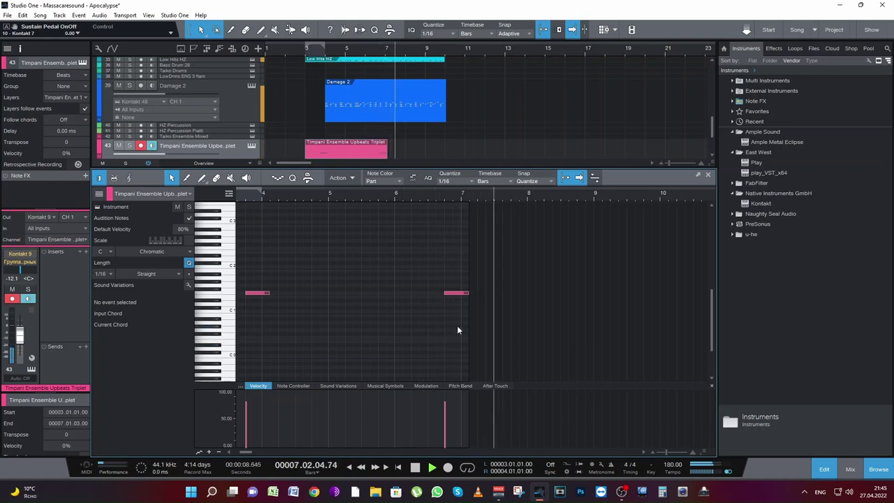
# - Set the velocity of both timpani notes to 100%, play them back, and close the note editor
pyautogui.press('space')
pyautogui.moveTo(246, 274); pyautogui.dragTo(493, 336)
pyautogui.press('space')
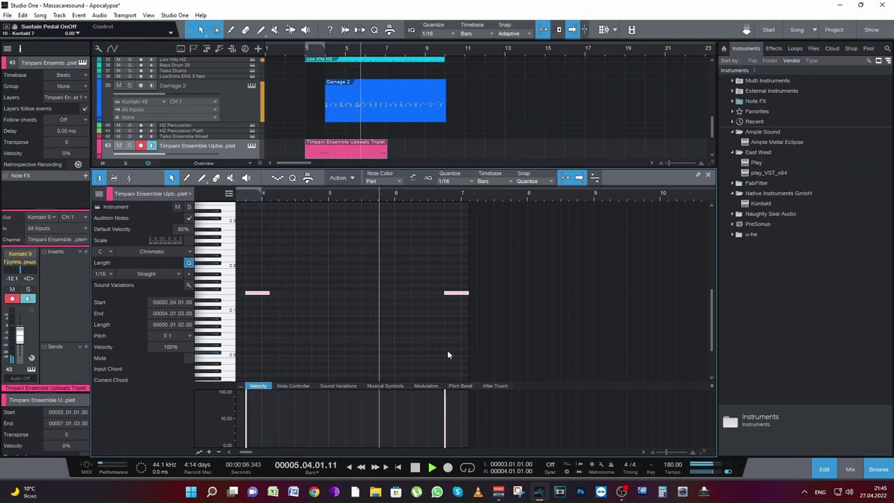
pyautogui.click(450, 352)
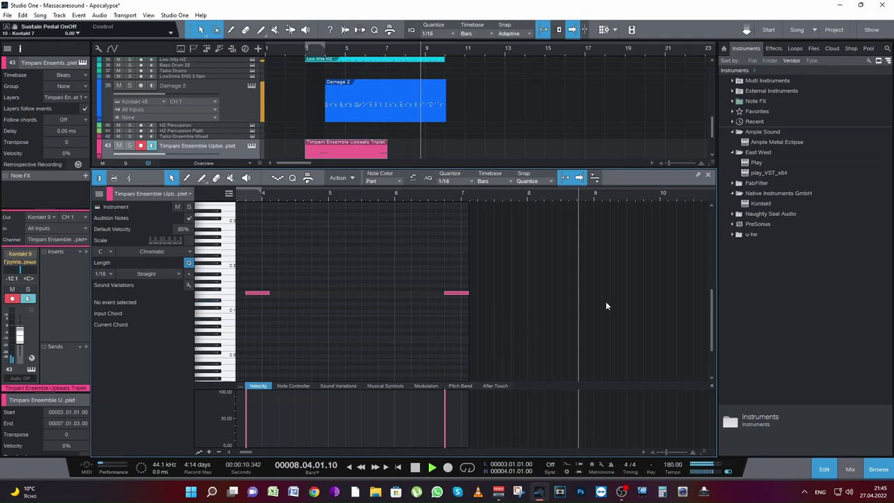
pyautogui.click(708, 175)
pyautogui.press('space')
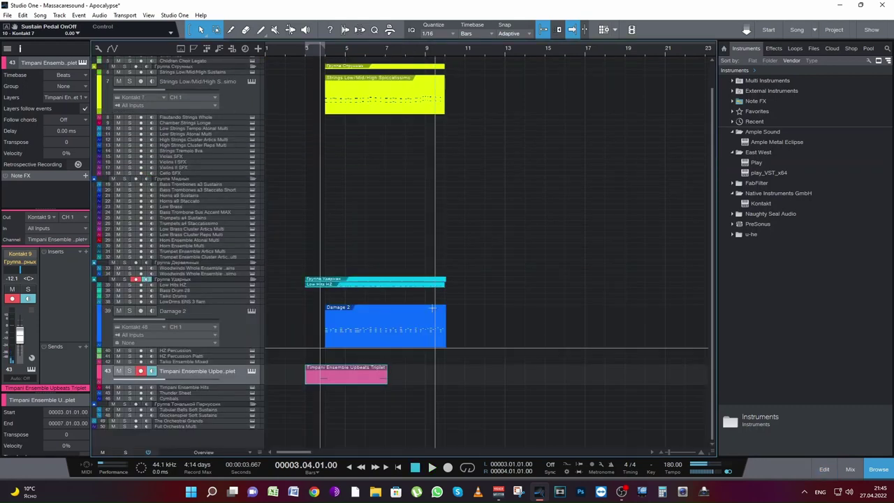
pyautogui.press('p')
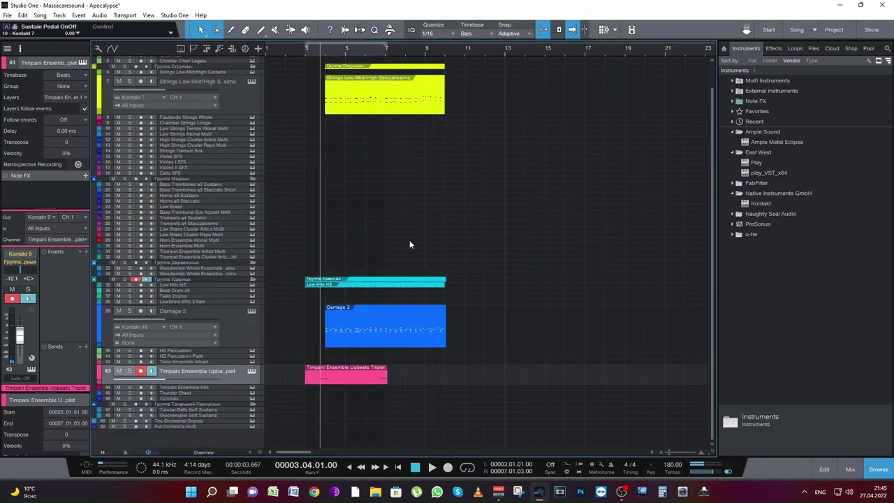
# - Open the Damage 2 part for note editing and play back the section from 8.02.04 several times
pyautogui.doubleClick(409, 336)
pyautogui.click(582, 194)
pyautogui.press('space')
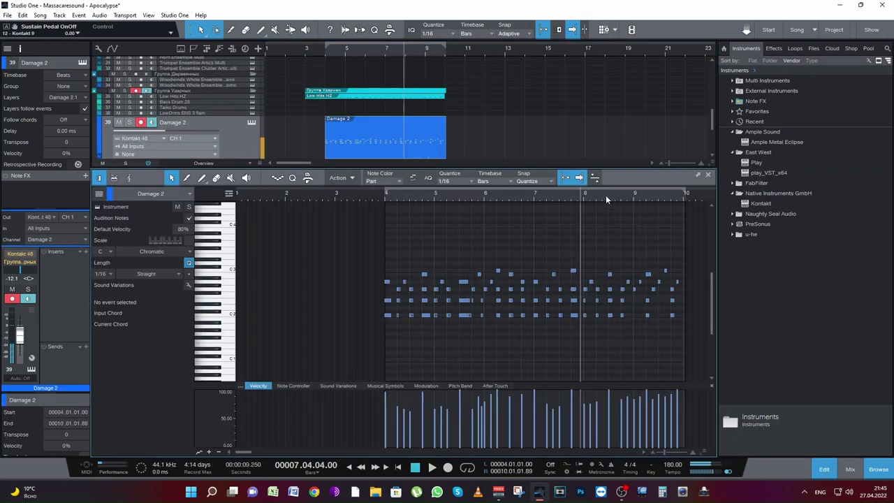
pyautogui.click(606, 195)
pyautogui.press('space')
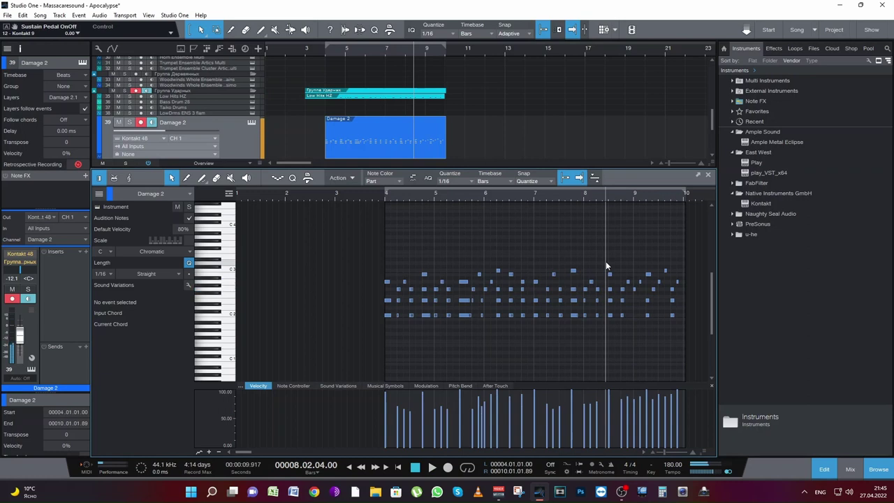
pyautogui.press('space')
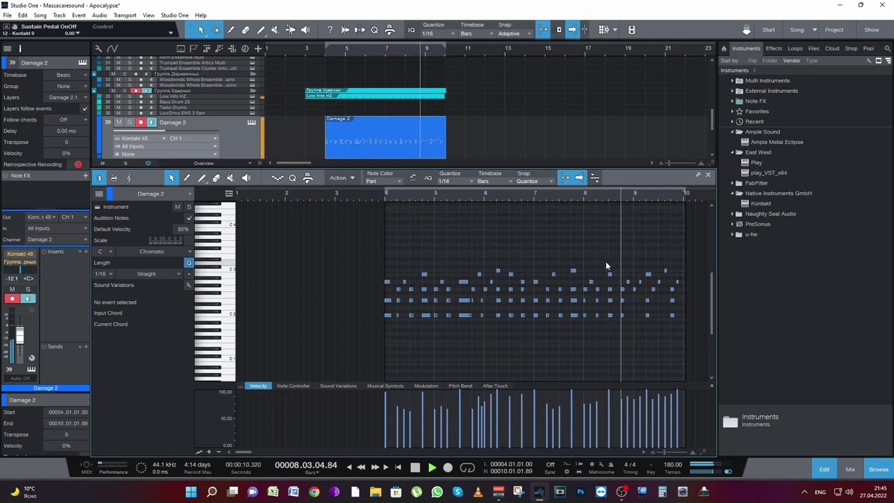
pyautogui.press('space')
pyautogui.press('space')
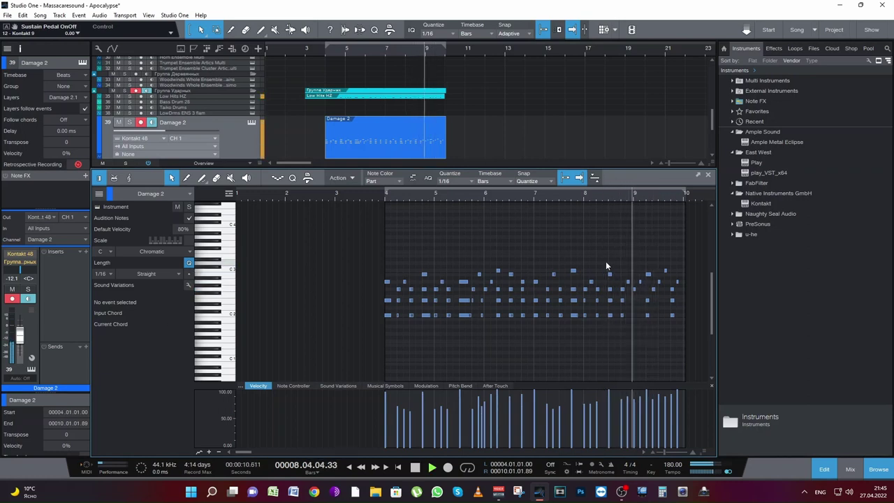
pyautogui.press('space')
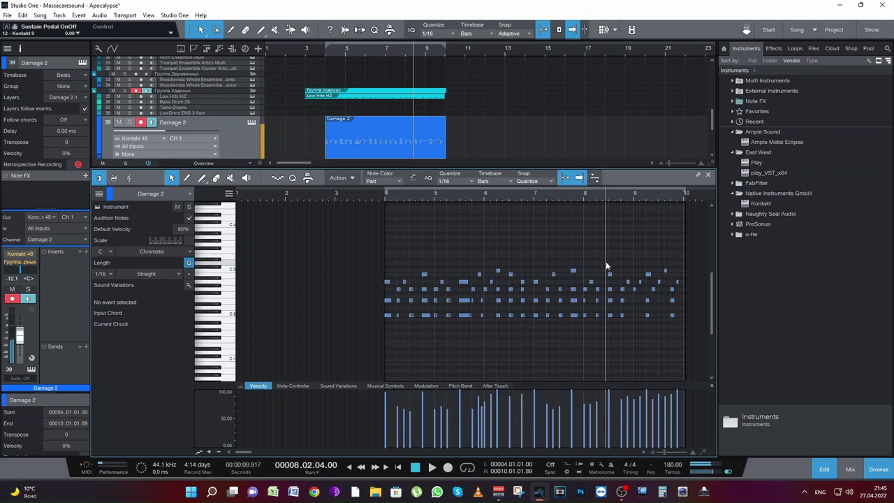
pyautogui.press('space')
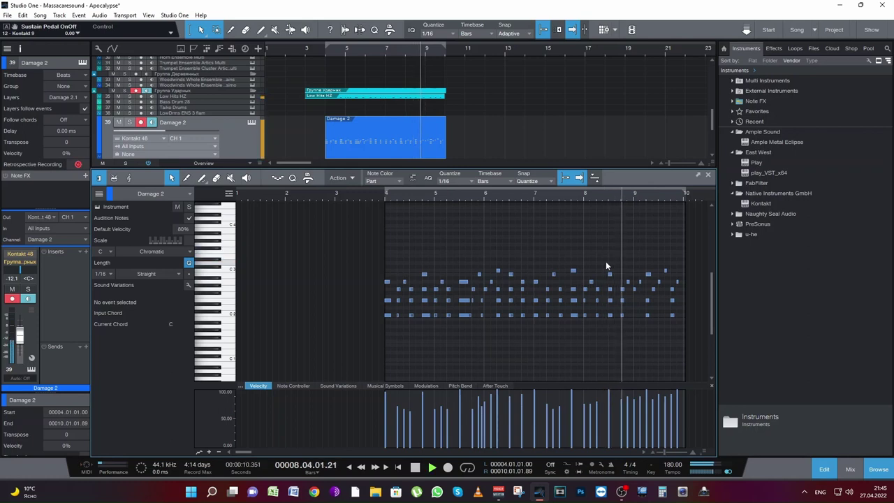
pyautogui.press('space')
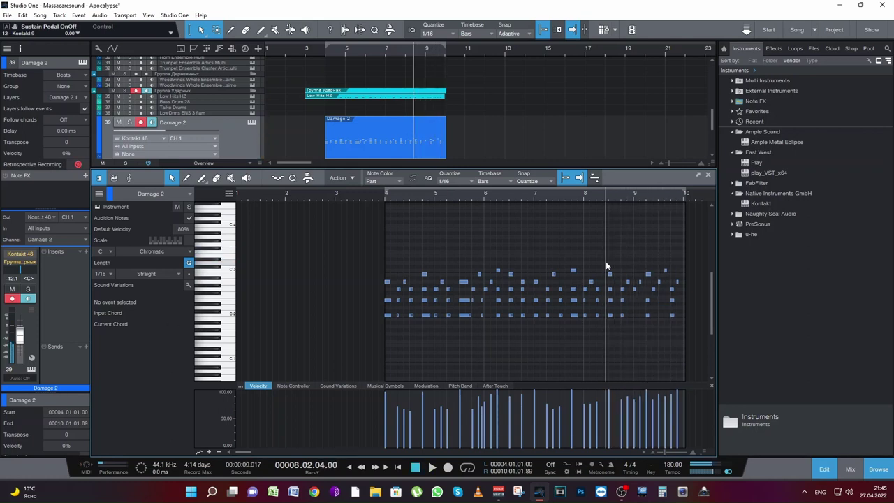
# - Open the Low Hits HZ part for note editing and play back the section from bar 8 several times
pyautogui.click(181, 97)
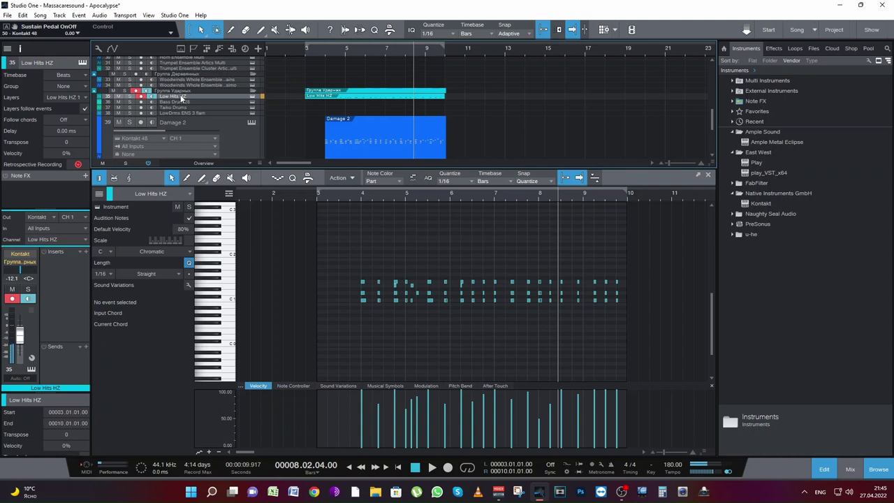
pyautogui.click(537, 197)
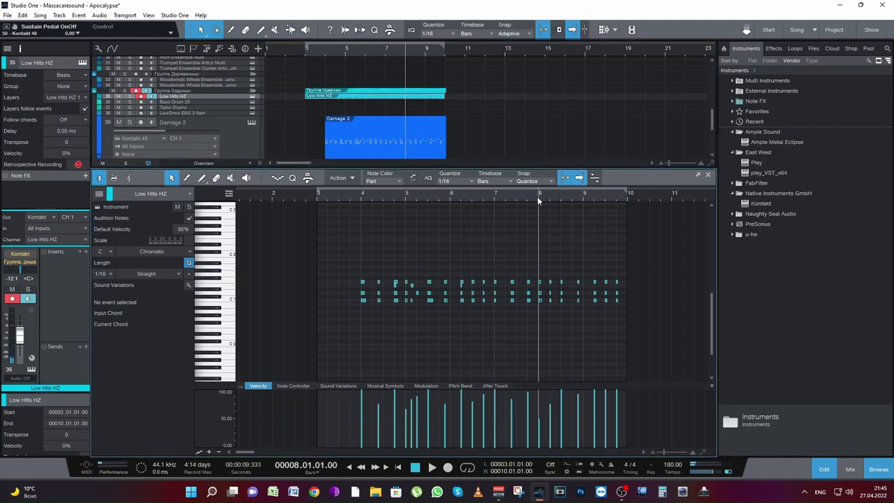
pyautogui.press('space')
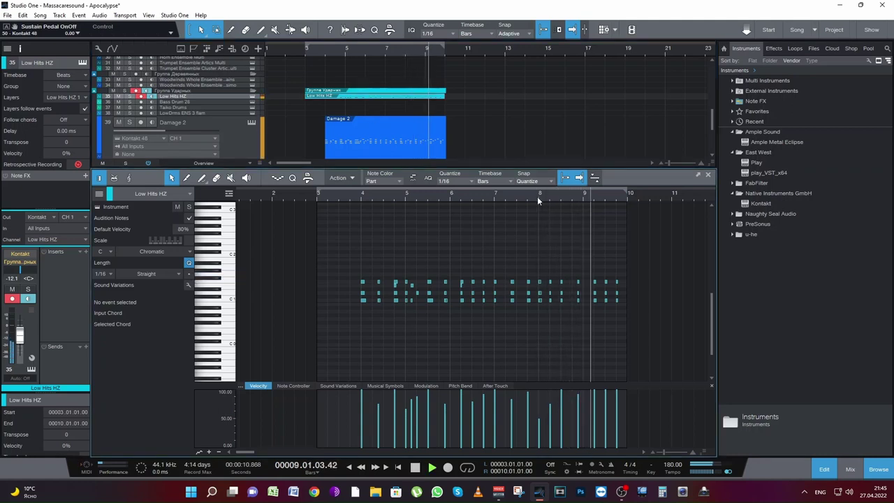
pyautogui.press('space')
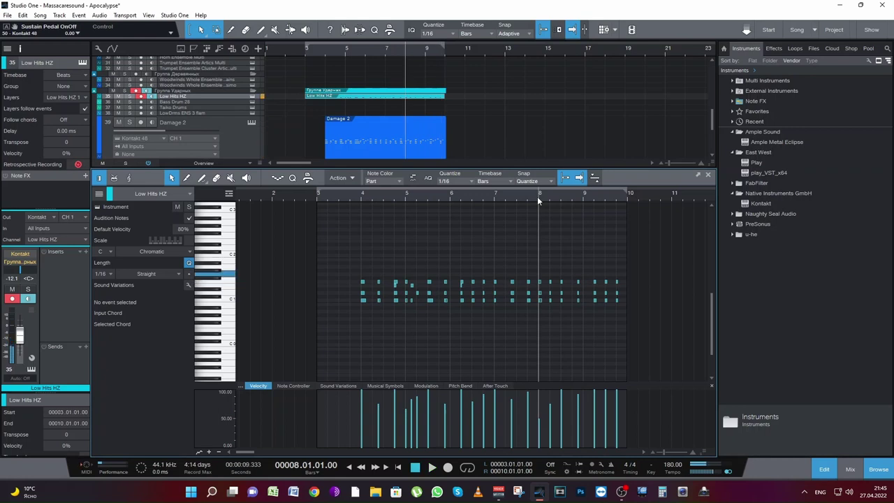
pyautogui.press('space')
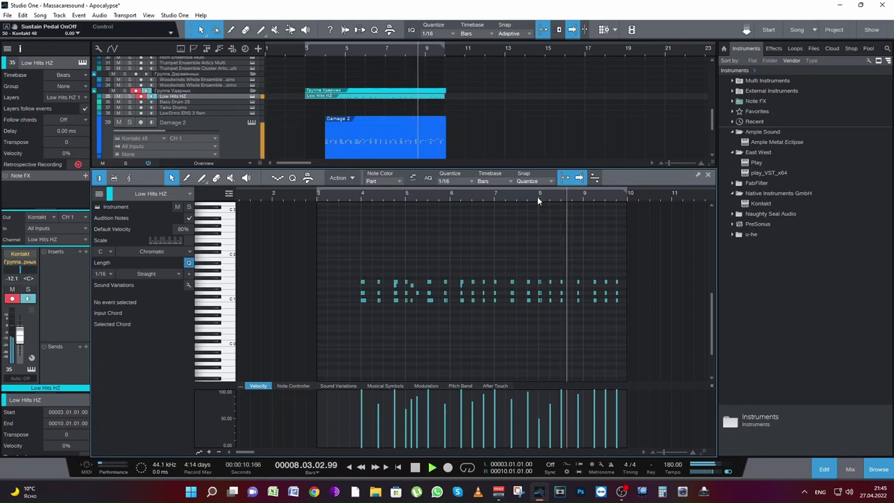
pyautogui.press('space')
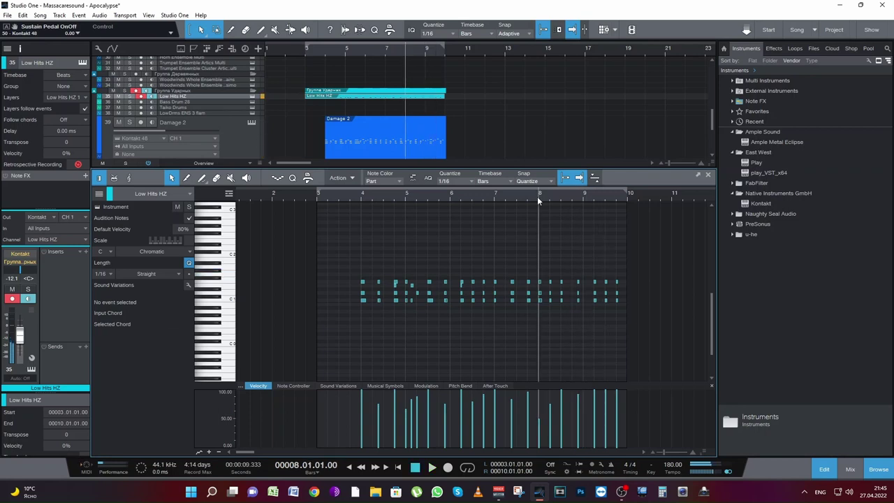
pyautogui.press('space')
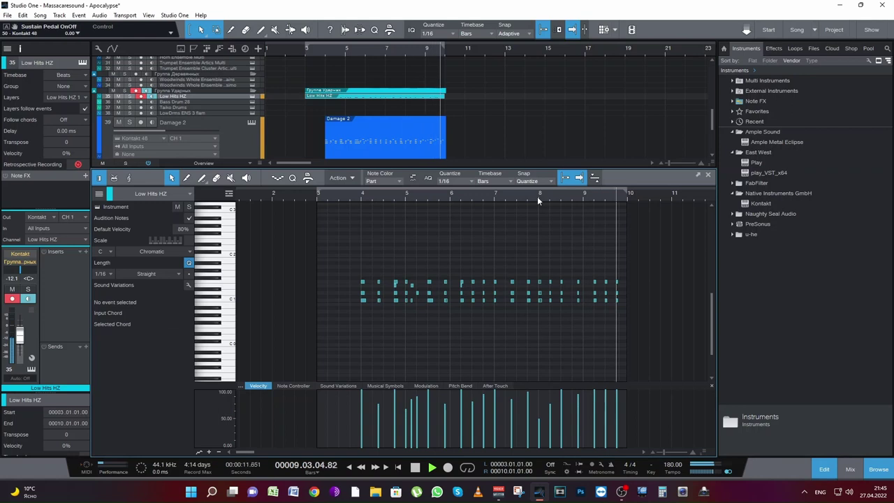
pyautogui.press('space')
# - Set the song tempo to 185 and play the arrangement from bar 3 with the note editor closed, repeating its ending
pyautogui.click(182, 108)
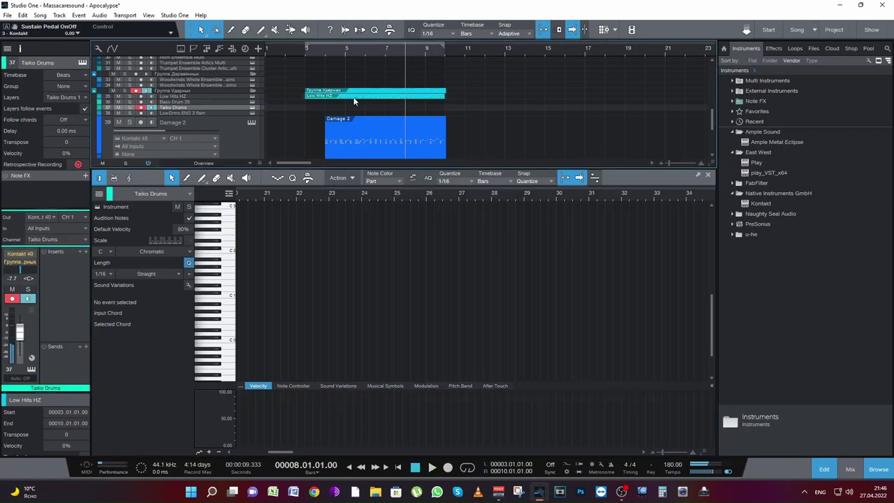
pyautogui.scroll(-2, 355, 102)
pyautogui.click(307, 53)
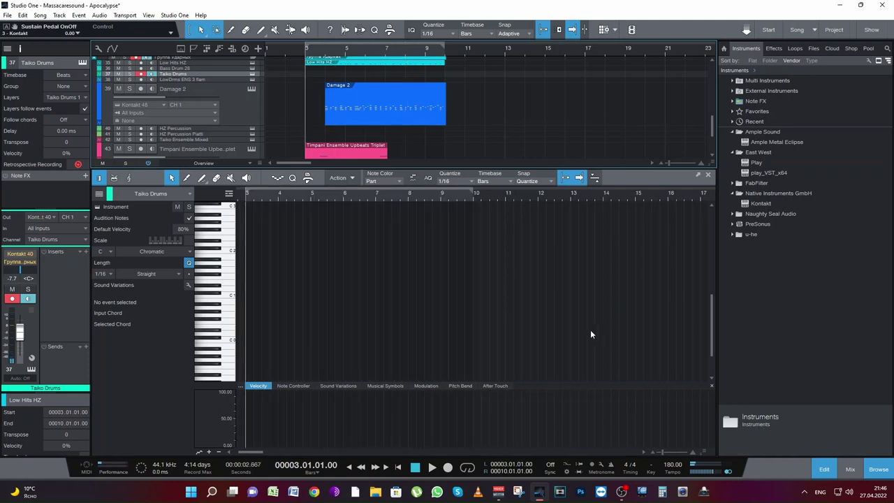
pyautogui.write('185')
pyautogui.press('Return')
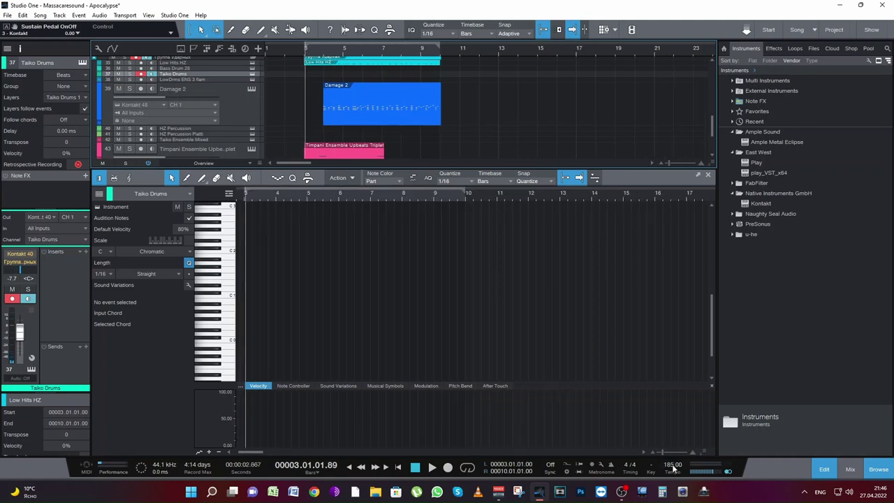
pyautogui.press('space')
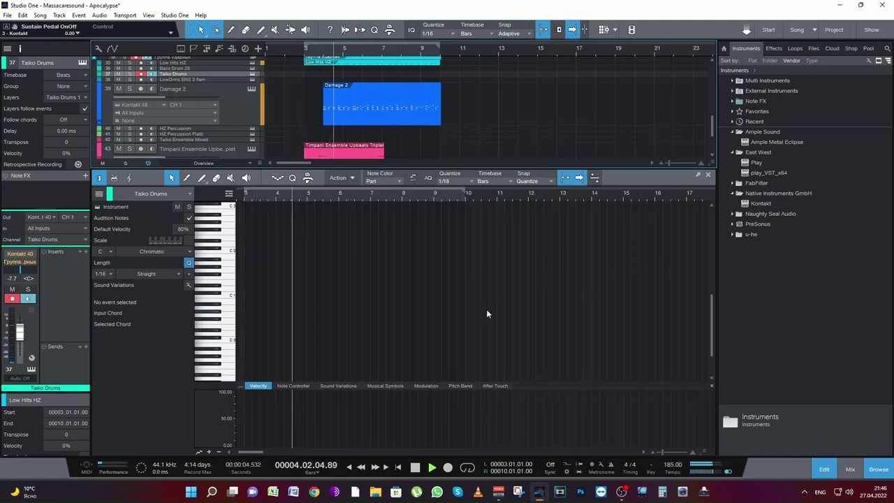
pyautogui.click(708, 174)
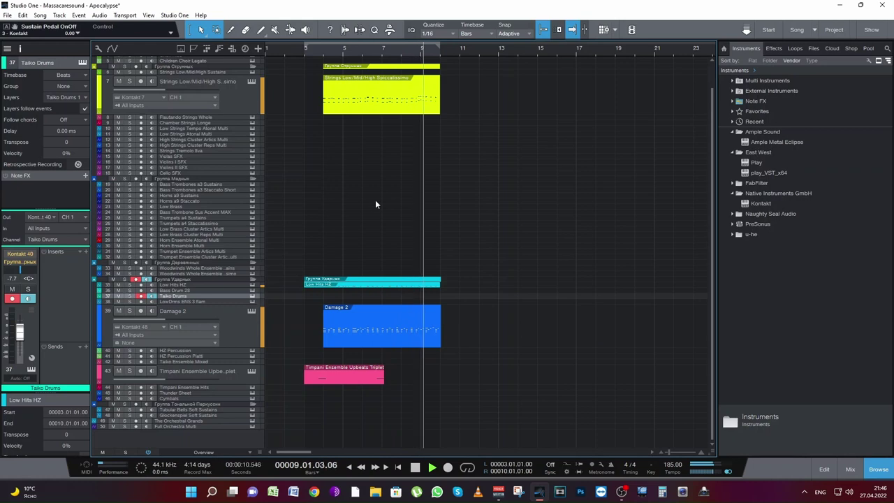
pyautogui.press('space')
pyautogui.click(412, 50)
pyautogui.press('space')
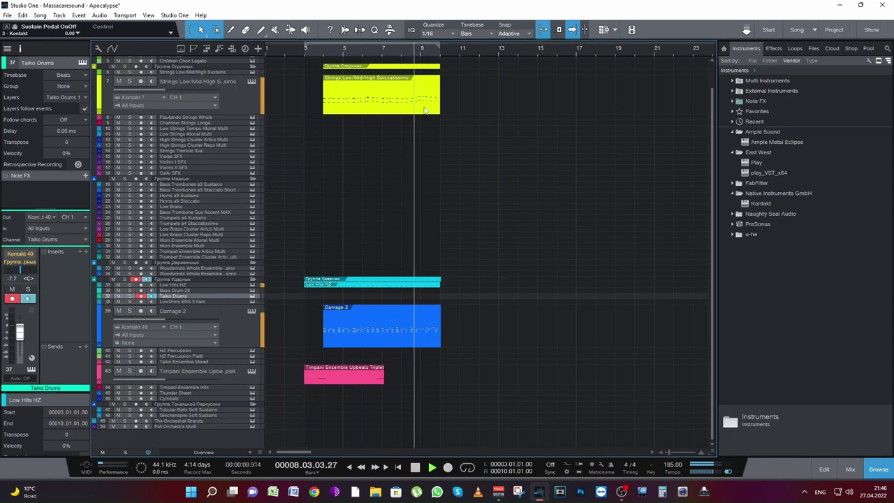
# - Open the Strings Low/Mid/High Spiccatissimo part, add a low and a high note at 9.02.03, and play them back
pyautogui.doubleClick(412, 91)
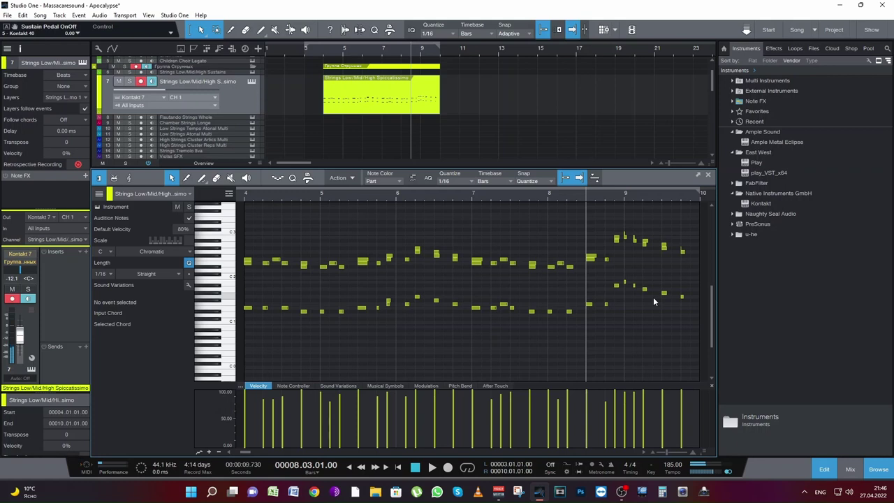
pyautogui.moveTo(654, 299); pyautogui.dragTo(660, 245)
pyautogui.press('space')
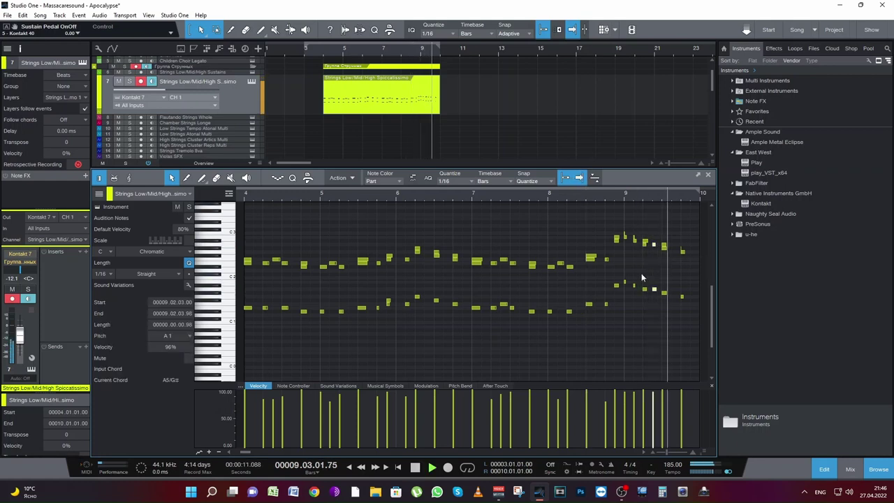
pyautogui.press('space')
# - Add matching low and high string notes on the off-beats of beats 3 and 4 in bar 9 and play them back
pyautogui.moveTo(657, 245); pyautogui.dragTo(673, 252)
pyautogui.moveTo(694, 299); pyautogui.dragTo(693, 258)
pyautogui.press('space')
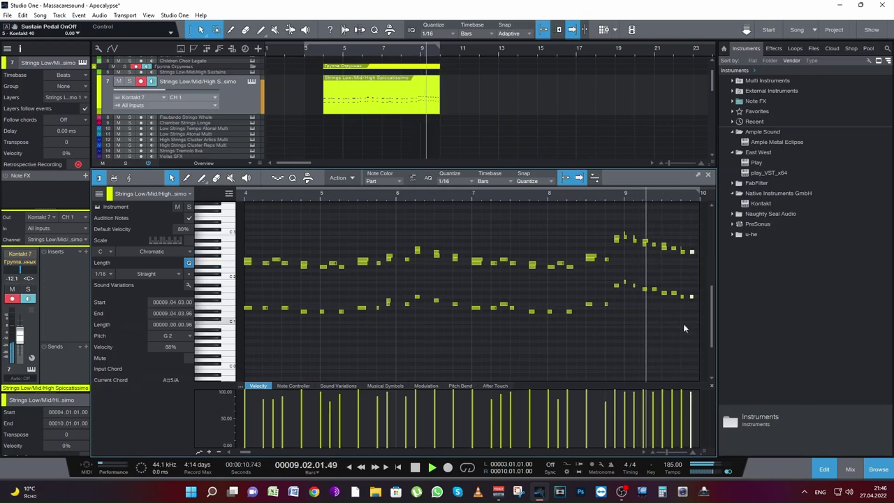
# - Close the note editor of the strings part and save the song
pyautogui.click(682, 248)
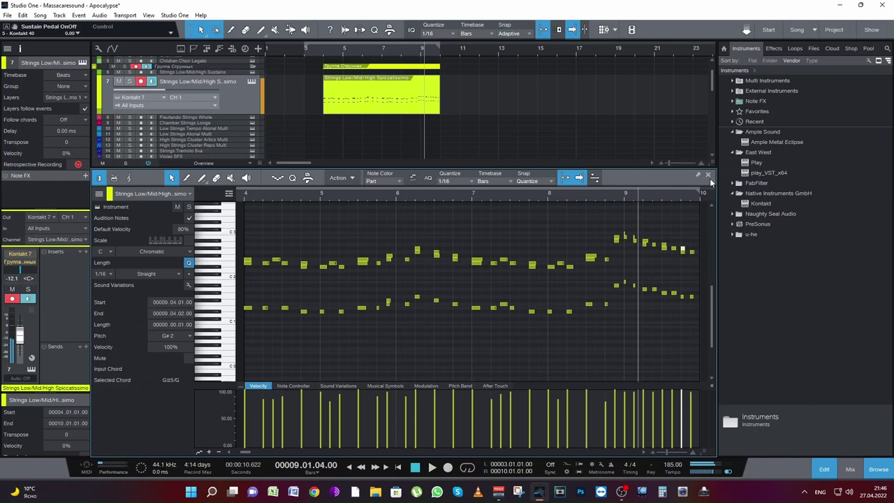
pyautogui.click(709, 175)
pyautogui.hotkey('ctrl', 's')
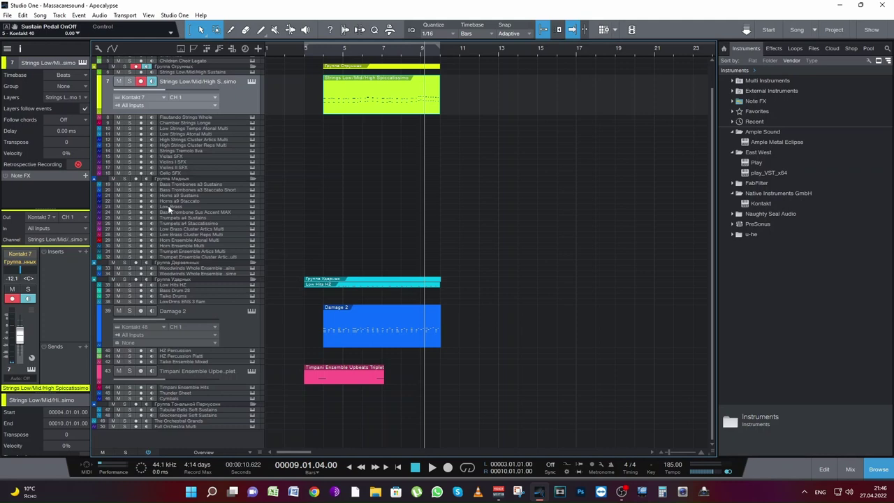
# - Audition the low strings atonal, high strings cluster and low brass cluster tracks one by one
pyautogui.click(187, 129)
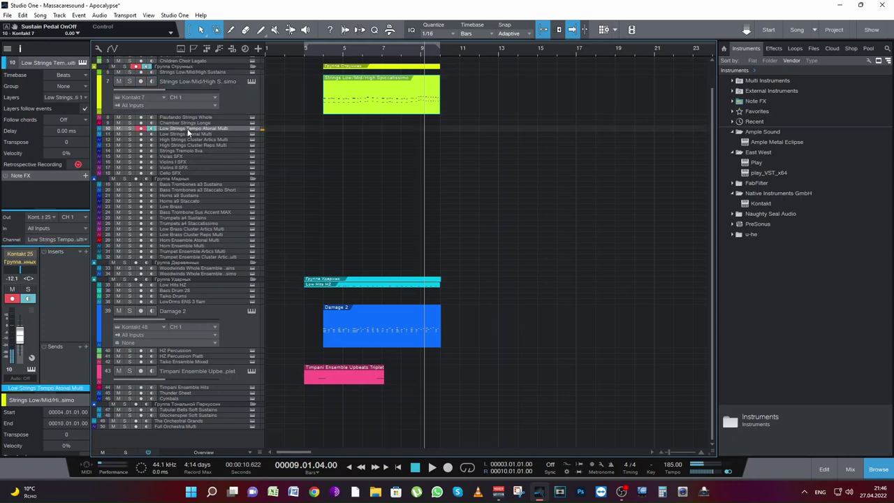
pyautogui.click(187, 135)
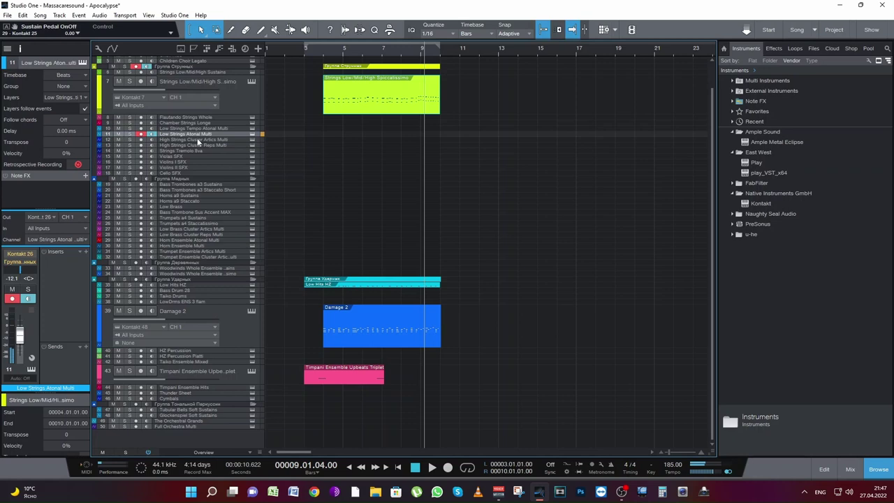
pyautogui.click(198, 141)
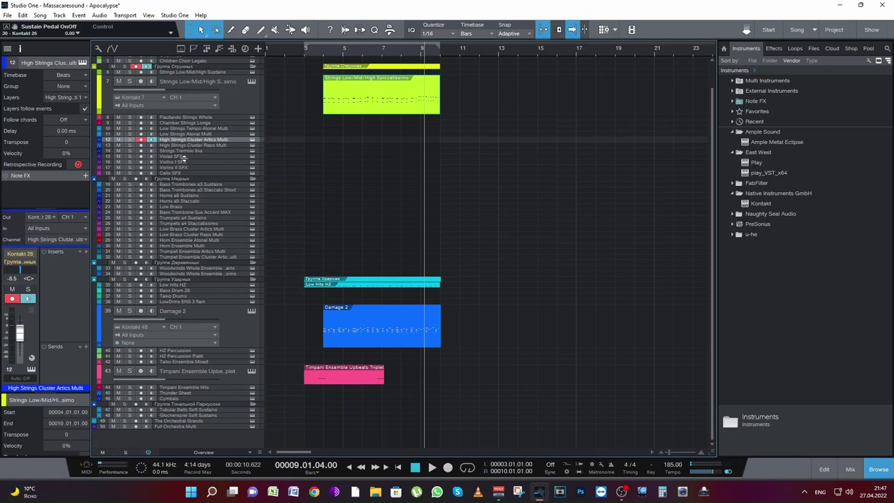
pyautogui.click(189, 229)
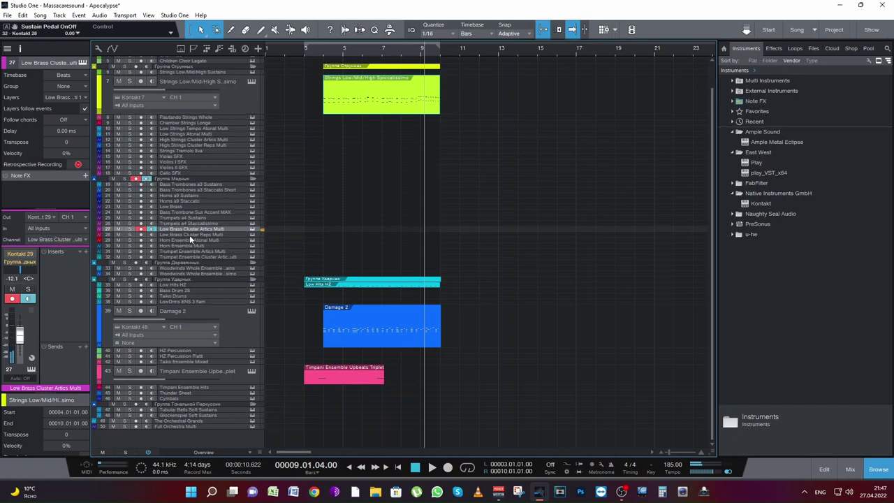
pyautogui.click(190, 235)
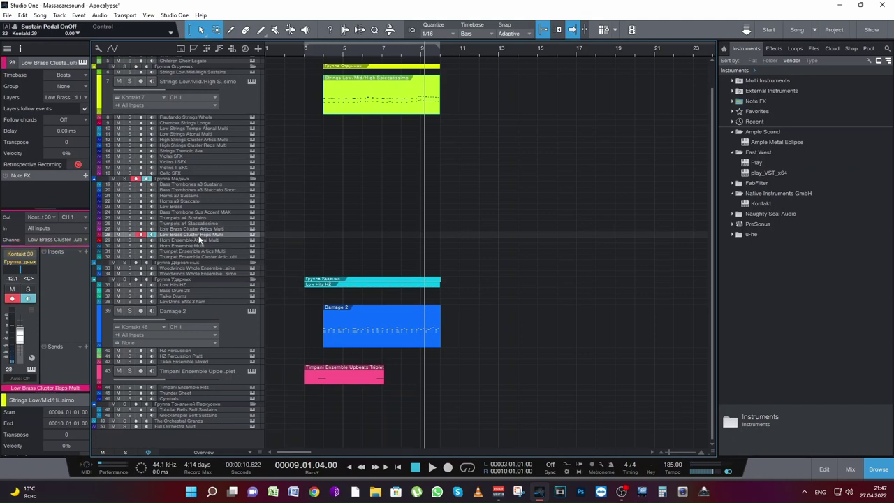
# - Compare the low brass cluster instruments, choose the FC-2 articulation in Low Brass Cluster Artics Multi, and close Kontakt
pyautogui.click(252, 229)
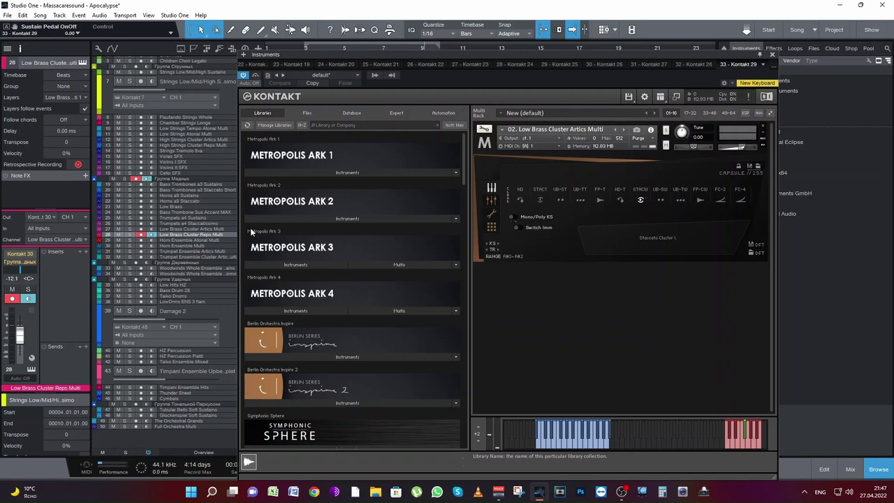
pyautogui.click(722, 201)
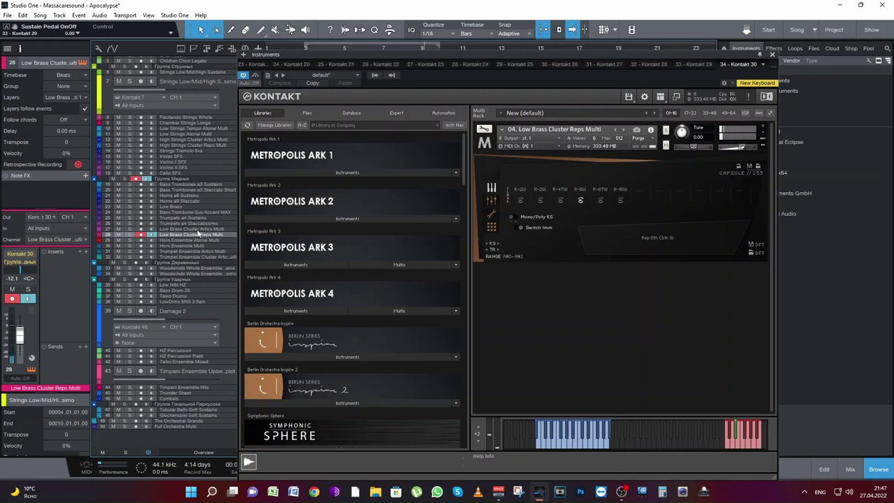
pyautogui.click(198, 230)
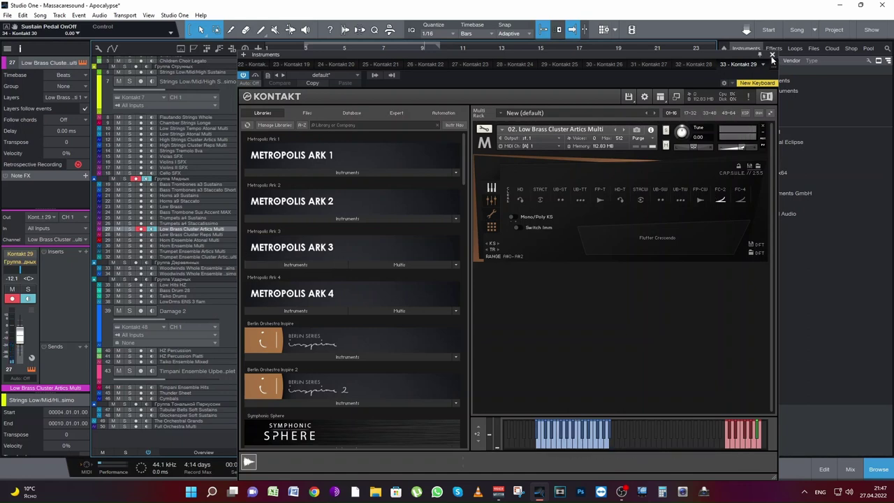
pyautogui.click(741, 202)
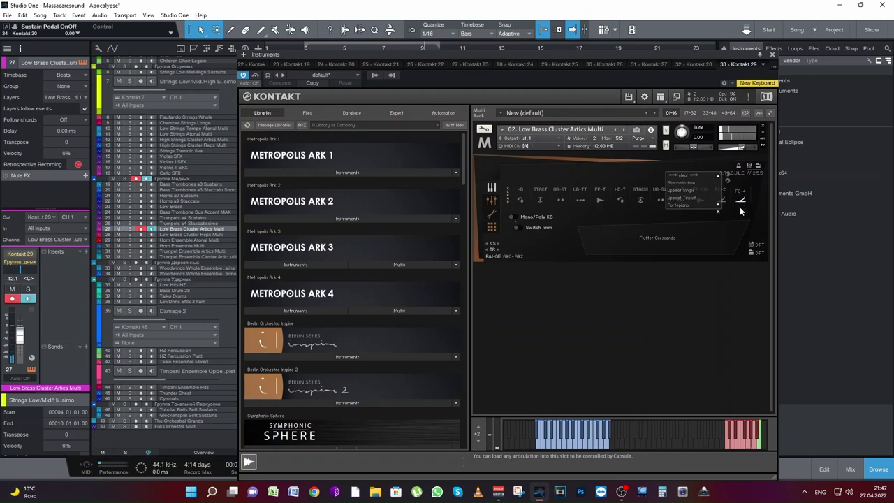
pyautogui.click(719, 213)
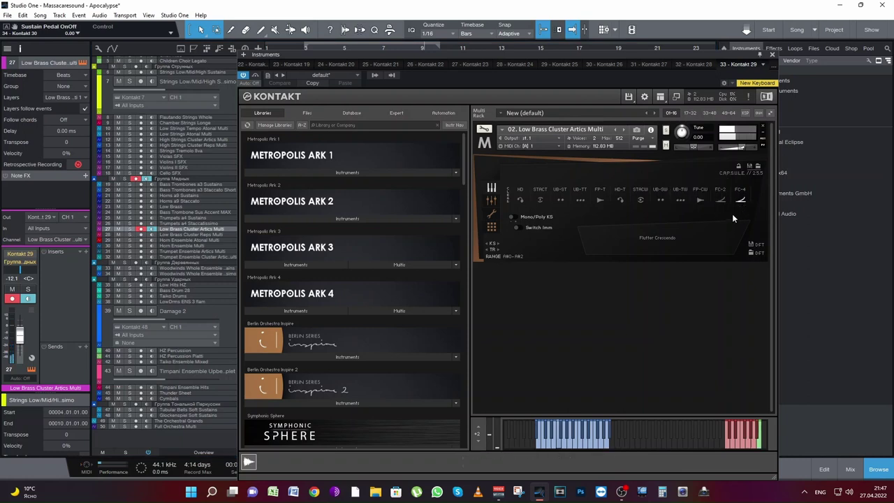
pyautogui.click(722, 203)
pyautogui.click(772, 54)
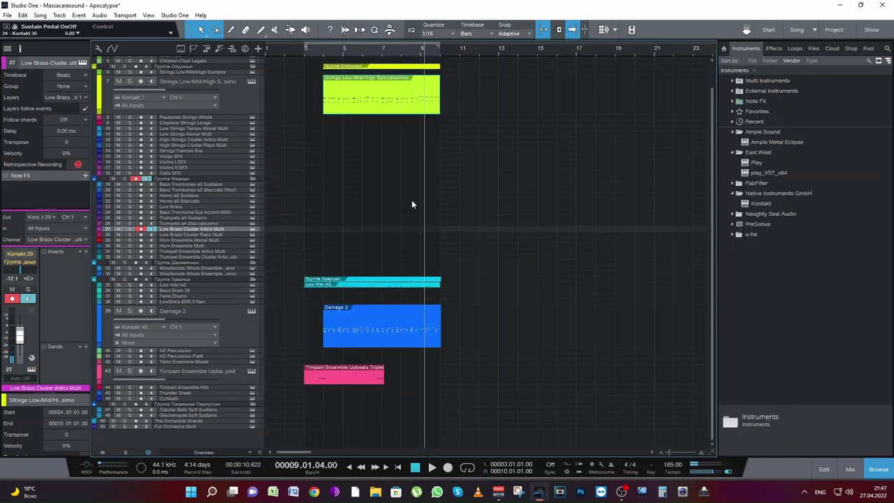
# - Enlarge the Low Brass Cluster Artics Multi track and record a sustained cluster note on it, starting from bar 8
pyautogui.click(305, 49)
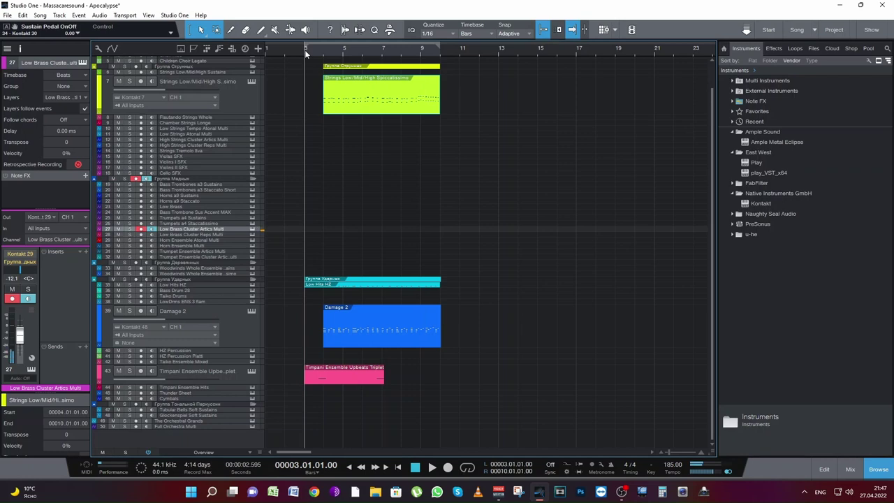
pyautogui.press('space')
pyautogui.doubleClick(242, 237)
pyautogui.click(404, 48)
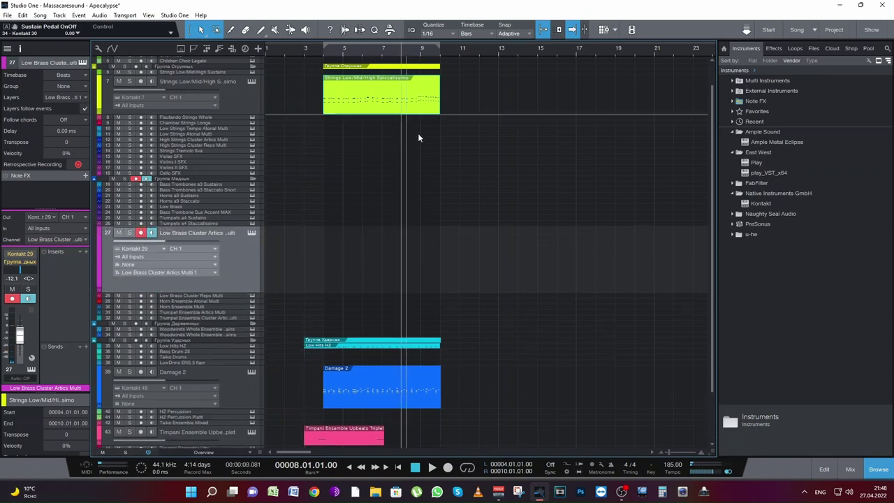
pyautogui.press('KP_Multiply')
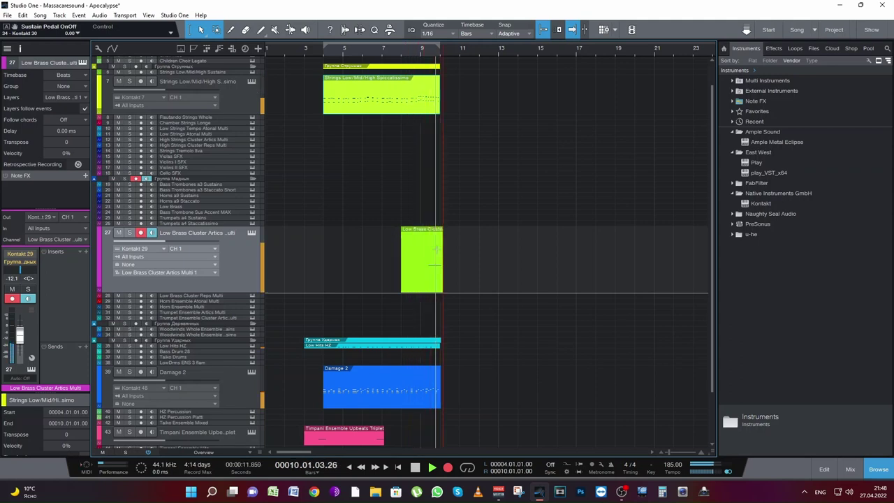
pyautogui.press('space')
# - Open the recorded low brass cluster part and its Kontakt instrument, and extend the F2 note's start to 9.02.03
pyautogui.doubleClick(431, 278)
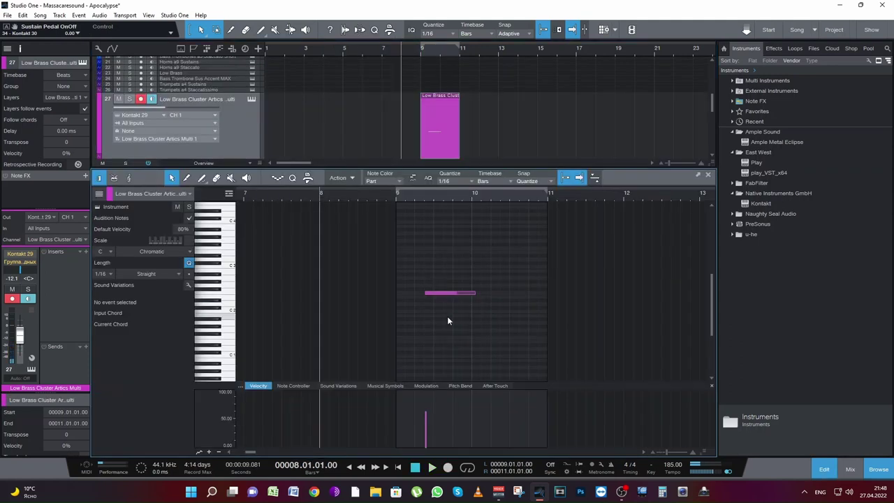
pyautogui.click(251, 99)
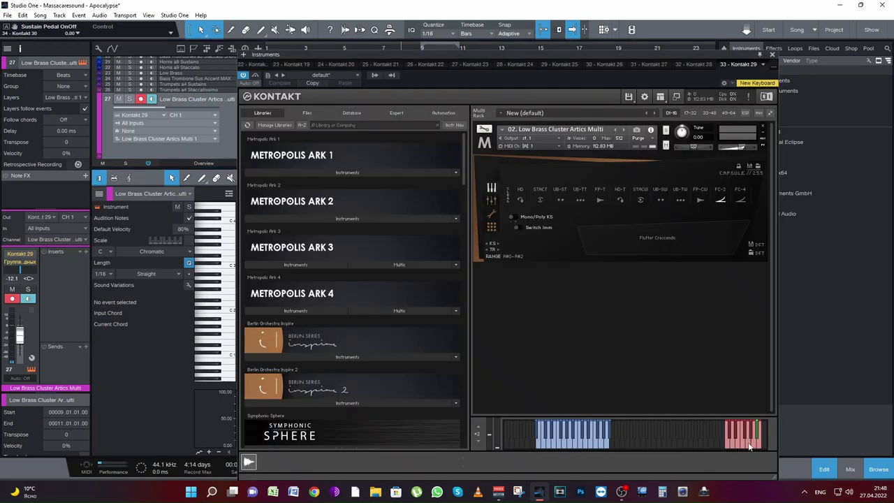
pyautogui.moveTo(485, 55); pyautogui.dragTo(513, 37)
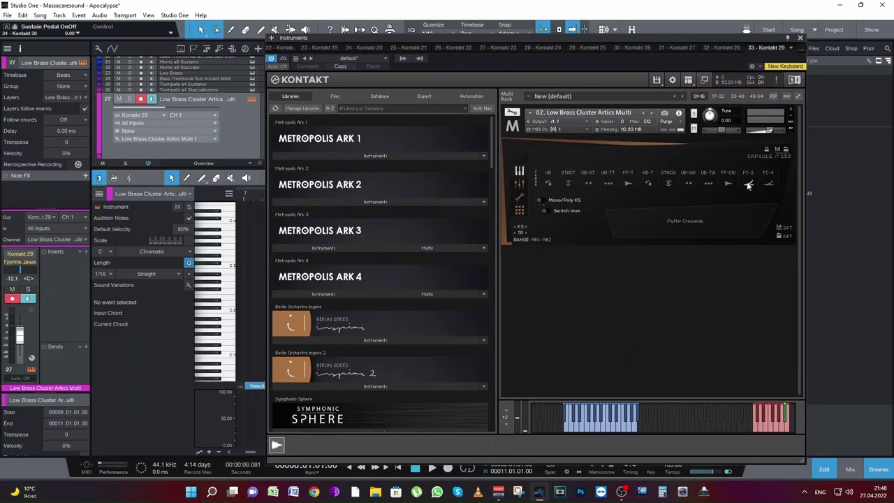
pyautogui.moveTo(439, 37); pyautogui.dragTo(644, 45)
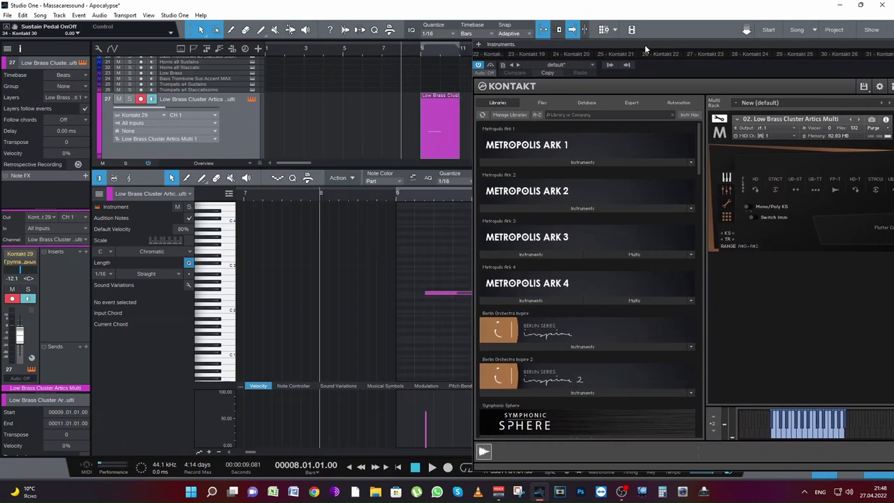
pyautogui.moveTo(250, 452); pyautogui.dragTo(254, 452)
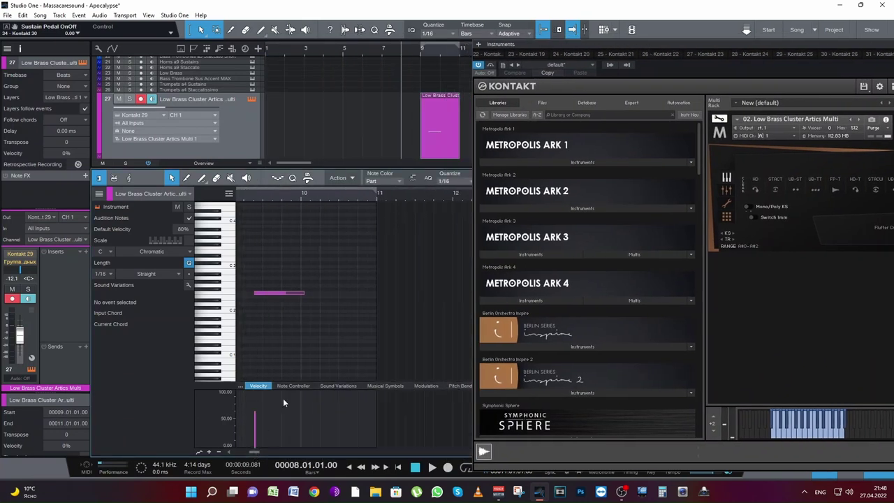
pyautogui.moveTo(253, 293); pyautogui.dragTo(252, 293)
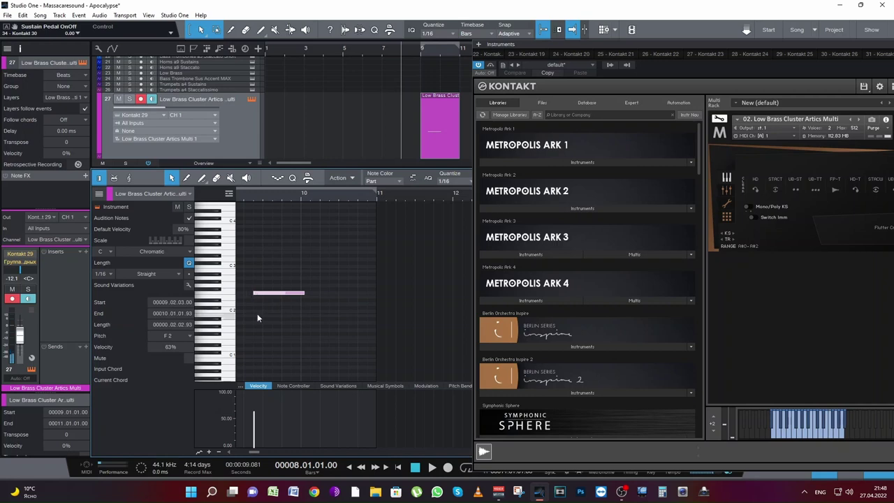
# - Draw a B6 keyswitch note from 9.02.01 to 10.01.02 in the low brass cluster part and close Kontakt
pyautogui.scroll(3, 314, 292)
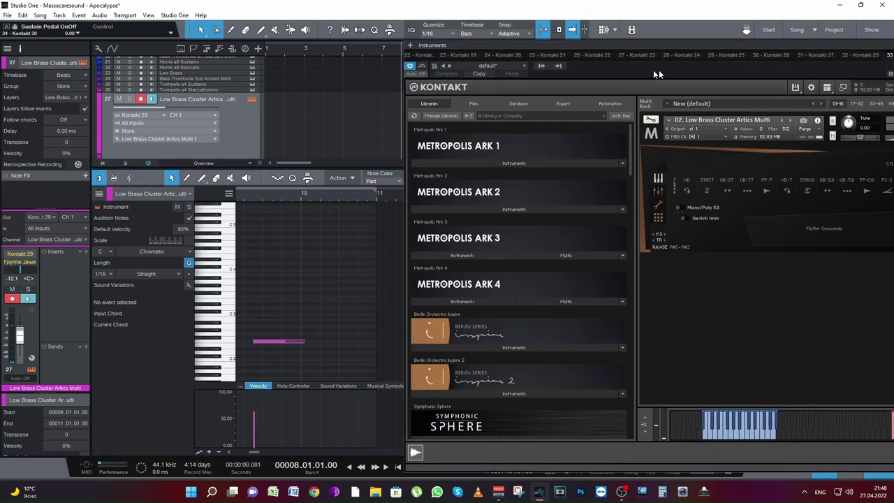
pyautogui.scroll(3, 226, 221)
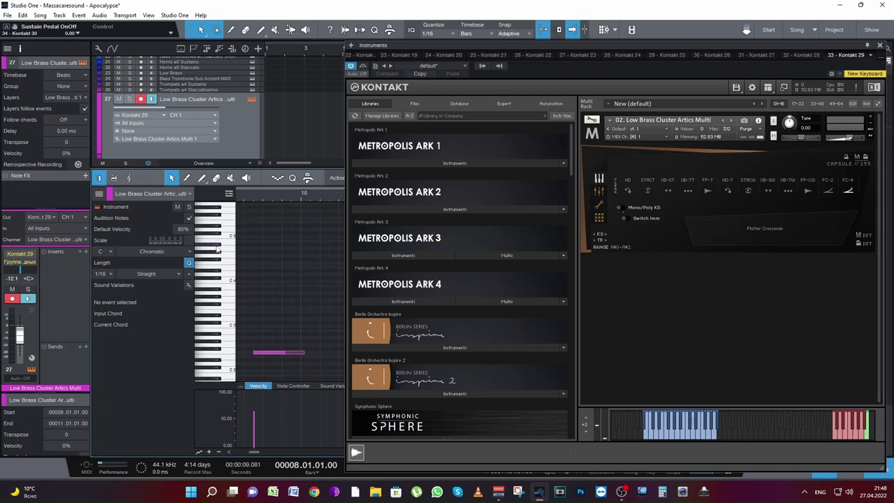
pyautogui.scroll(5, 226, 231)
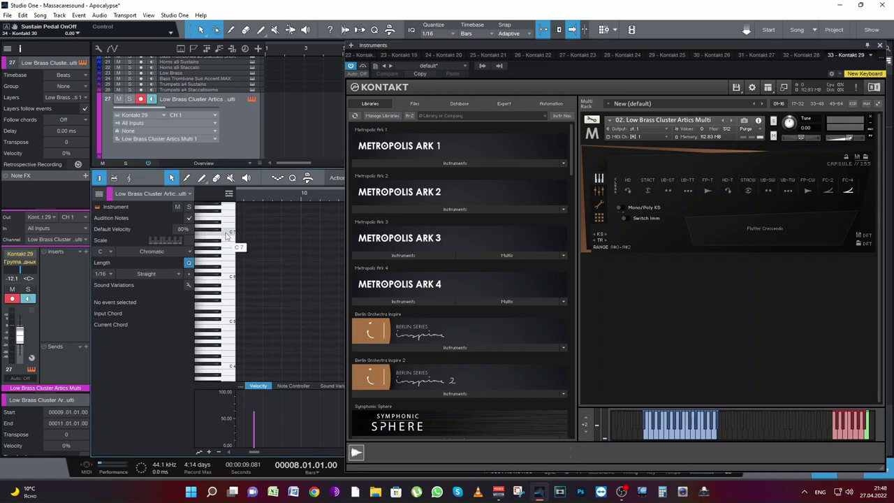
pyautogui.click(228, 242)
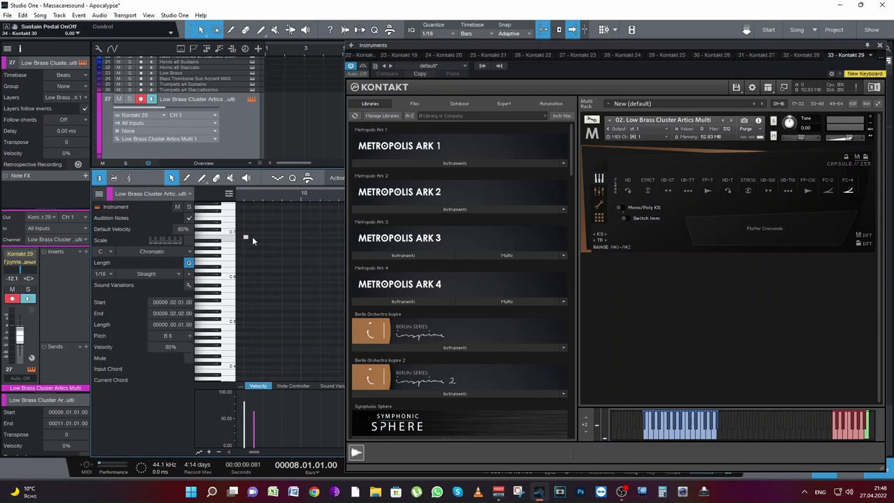
pyautogui.moveTo(246, 238); pyautogui.dragTo(304, 237)
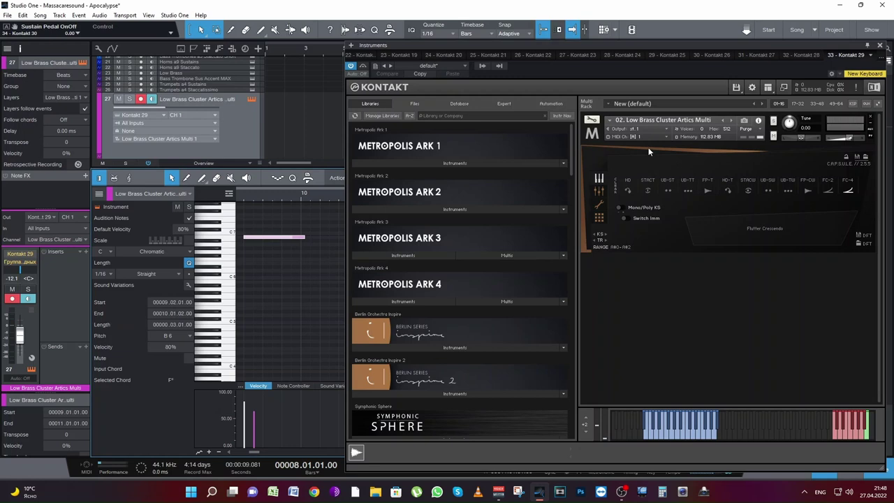
pyautogui.click(880, 46)
# - Play the low brass cluster part to check the cluster note with its keyswitch
pyautogui.scroll(5, 360, 266)
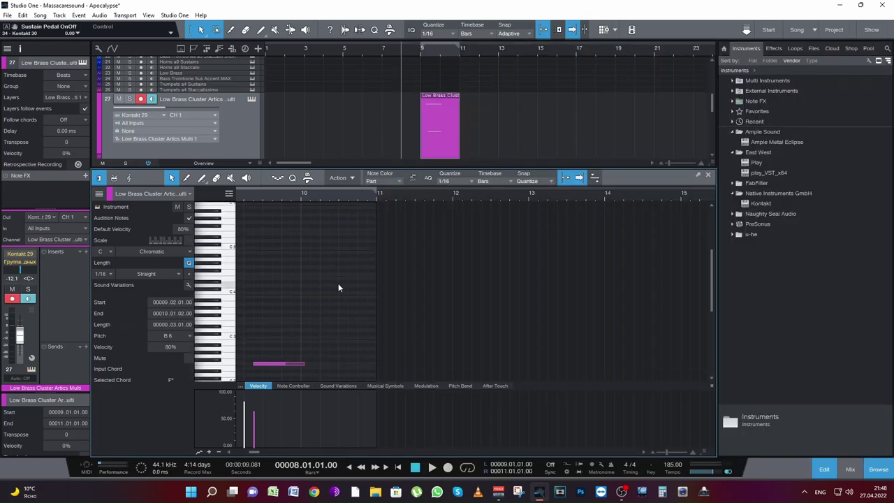
pyautogui.click(238, 213)
pyautogui.press('space')
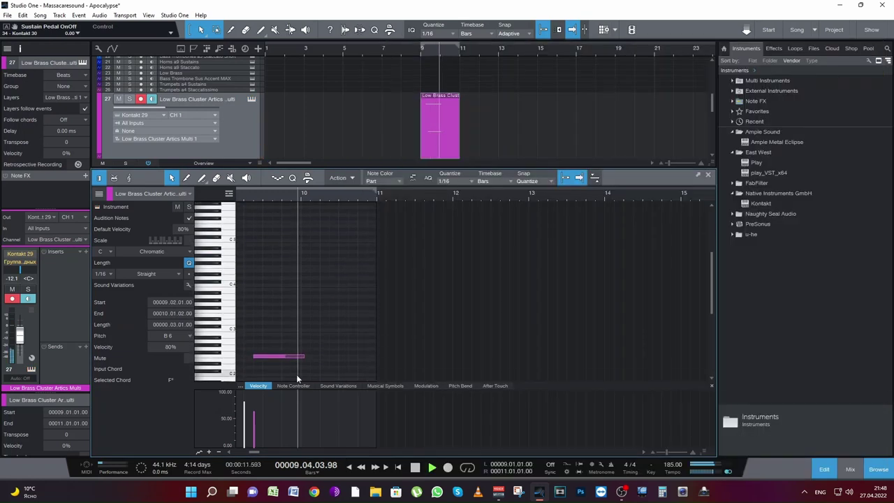
pyautogui.press('space')
# - Extend the part's start back to 8.02.01 and the starts of the F2 and B6 notes to bar 9, and play them
pyautogui.hscroll(-2, 265, 451)
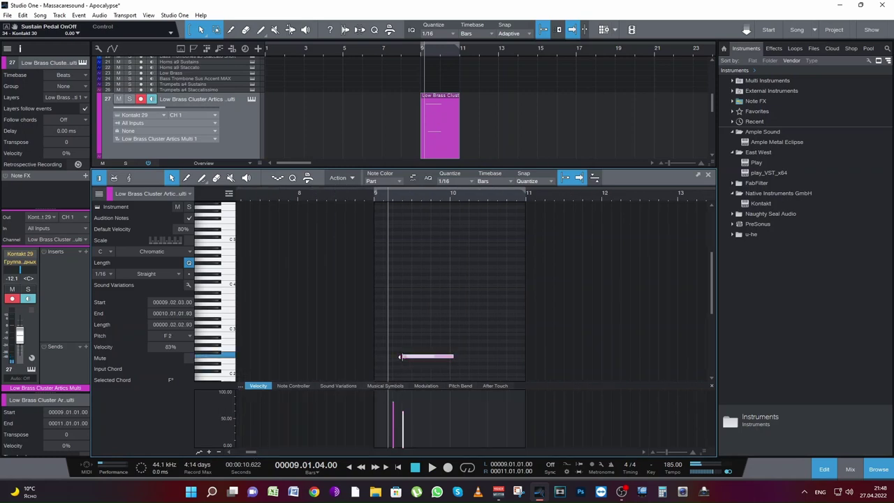
pyautogui.moveTo(395, 357); pyautogui.dragTo(371, 357)
pyautogui.scroll(3, 394, 292)
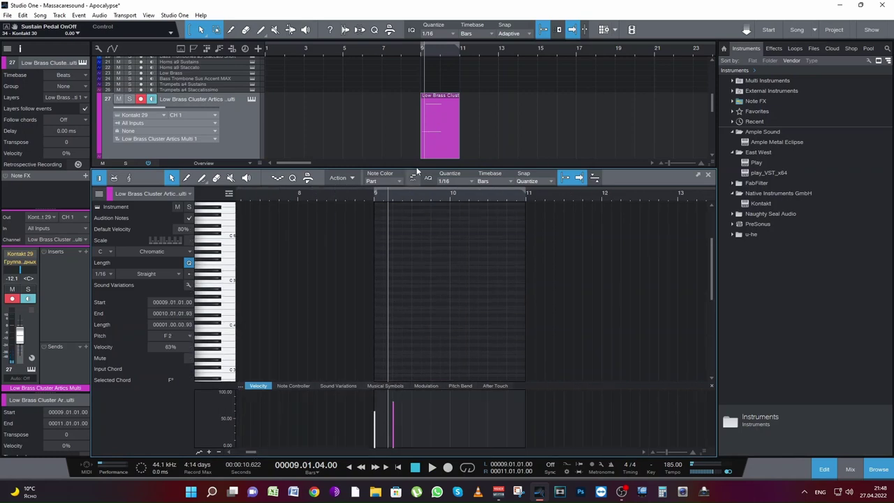
pyautogui.moveTo(417, 140); pyautogui.dragTo(407, 143)
pyautogui.scroll(2, 421, 238)
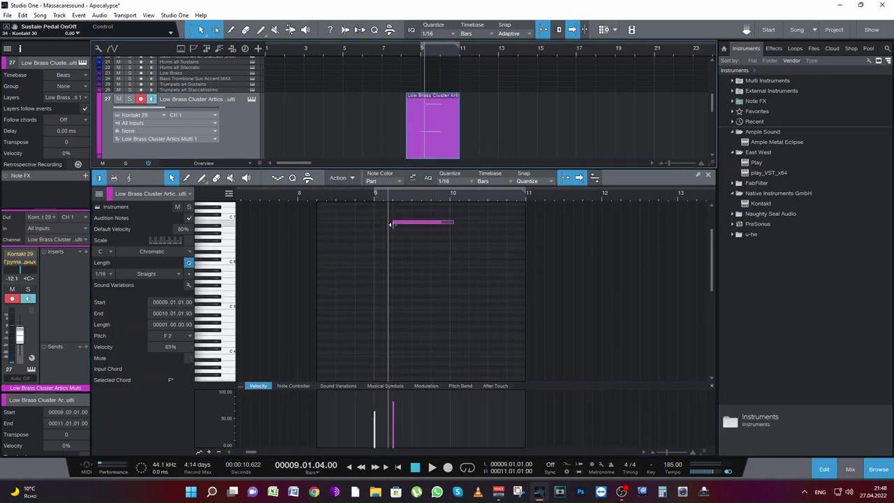
pyautogui.moveTo(392, 224); pyautogui.dragTo(374, 223)
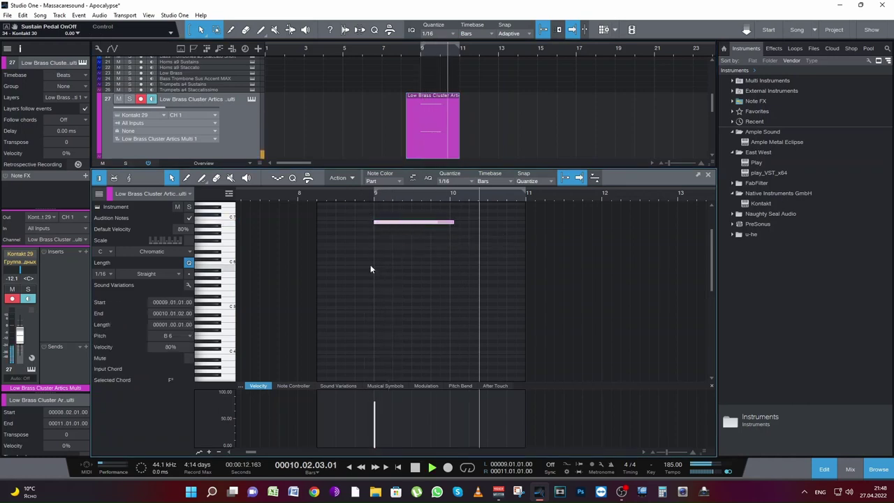
pyautogui.press('space')
# - Extend the starts of the F2 and B6 notes back to 8.04.03 and play the result
pyautogui.moveTo(376, 228); pyautogui.dragTo(364, 360)
pyautogui.press('space')
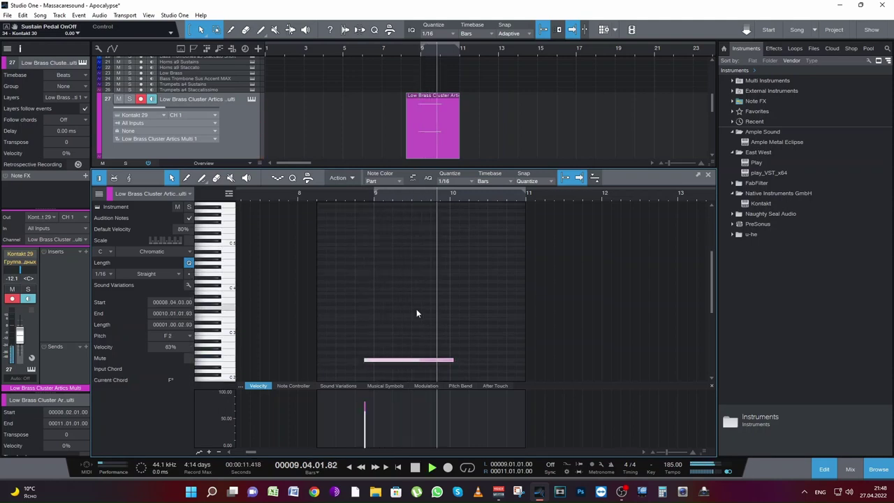
pyautogui.press('space')
# - Extend the starts of the B6 and F2 notes back to 8.04.01, play the result and close the note editor
pyautogui.scroll(-5, 363, 316)
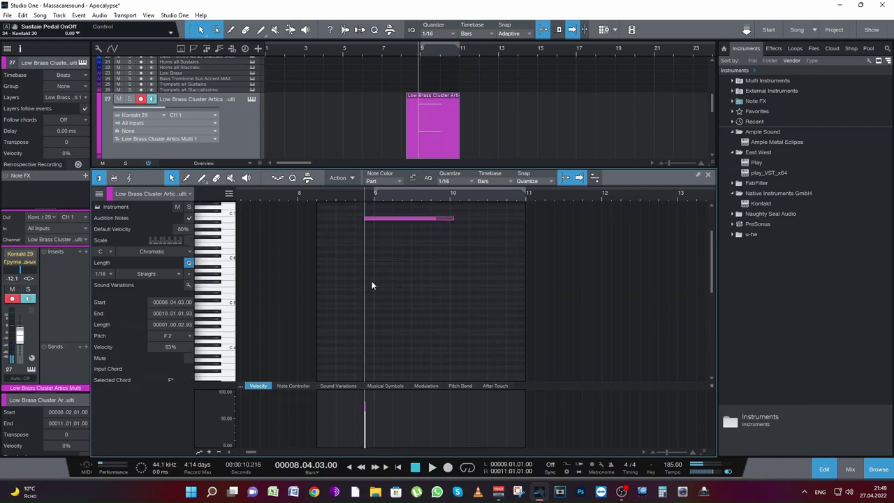
pyautogui.moveTo(369, 223); pyautogui.dragTo(361, 354)
pyautogui.click(351, 192)
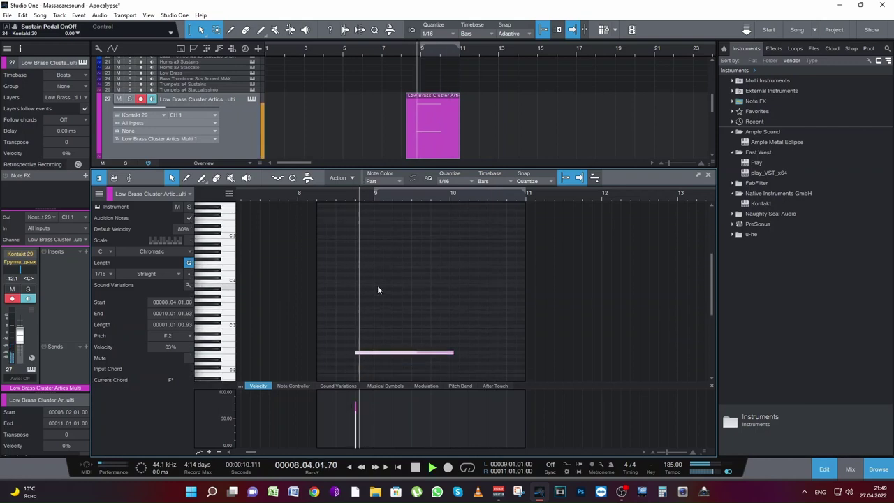
pyautogui.press('space')
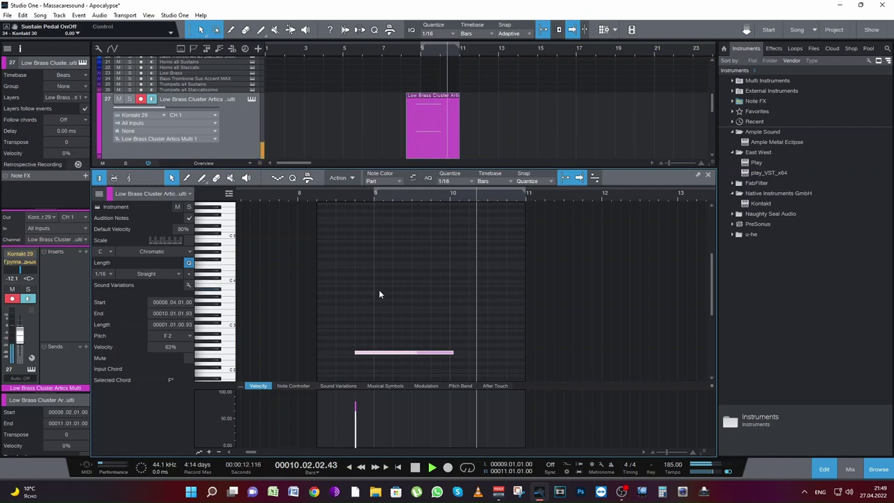
pyautogui.press('space')
pyautogui.click(706, 175)
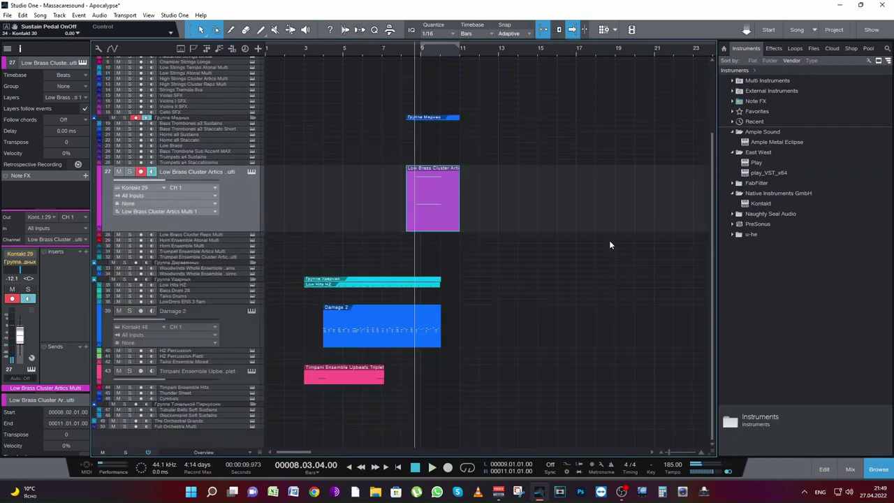
pyautogui.click(414, 334)
pyautogui.press('d')
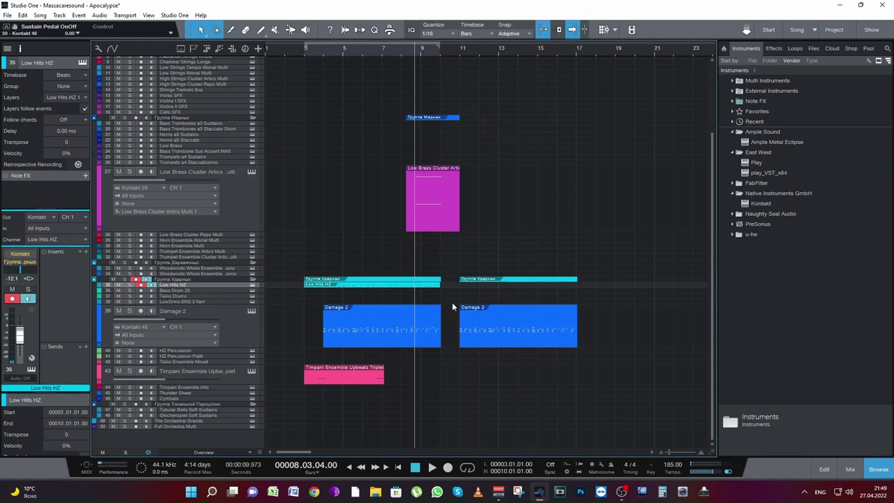
pyautogui.hotkey('ctrl', 'z')
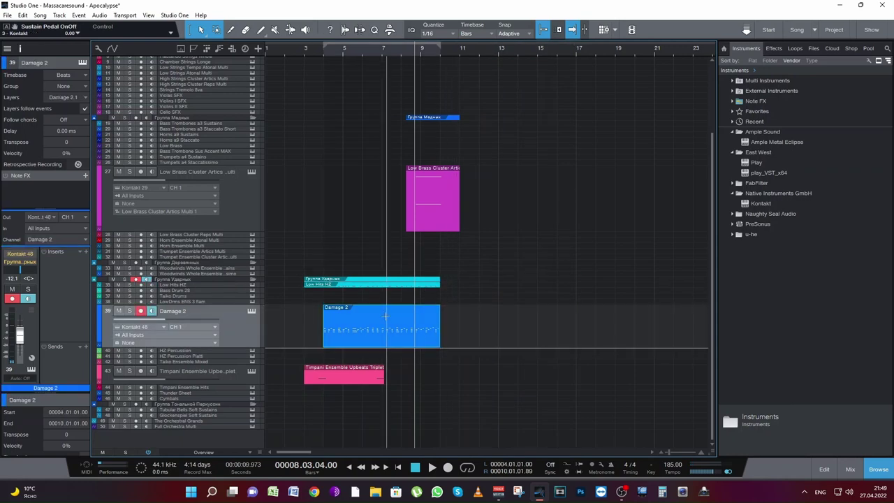
# - Split the Low Hits HZ part at bar 4 and delete the piece before it
pyautogui.click(438, 285)
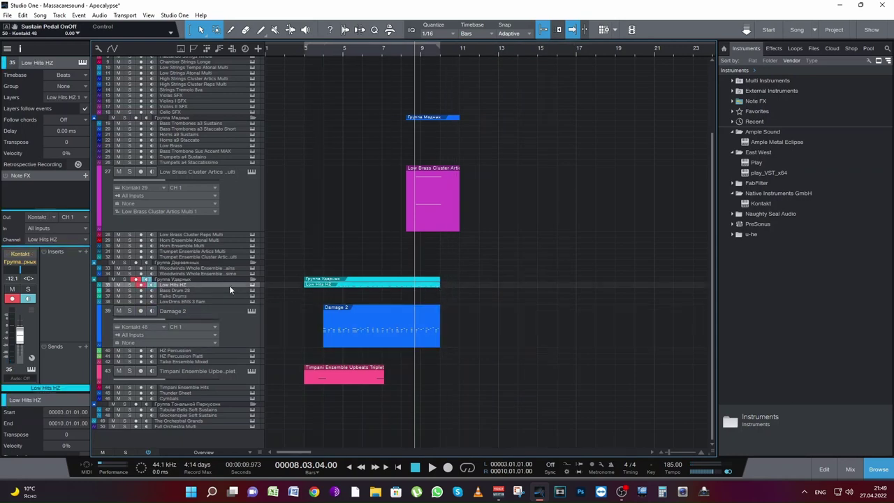
pyautogui.keyDown('alt'); pyautogui.click(324, 299); pyautogui.keyUp('alt')
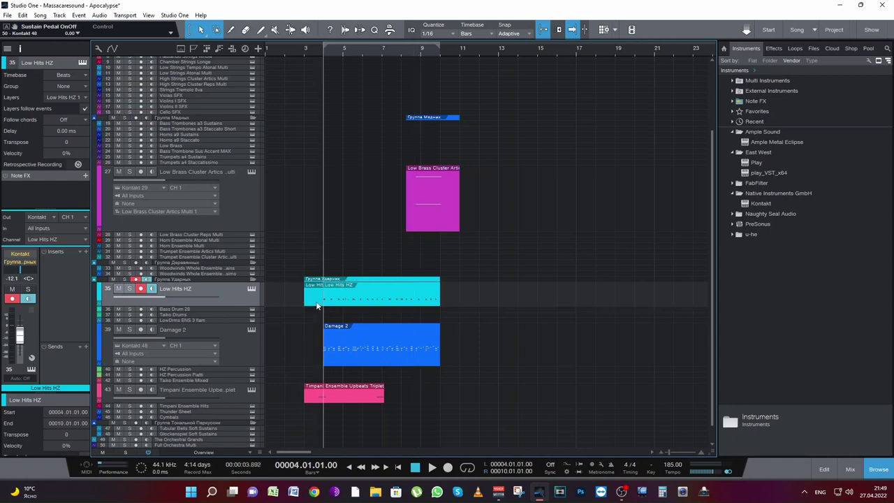
pyautogui.click(317, 306)
pyautogui.press('Delete')
# - Duplicate the Low Hits HZ and Damage 2 parts so the copies run from bar 10 to bar 16
pyautogui.press('d')
pyautogui.click(419, 351)
pyautogui.press('d')
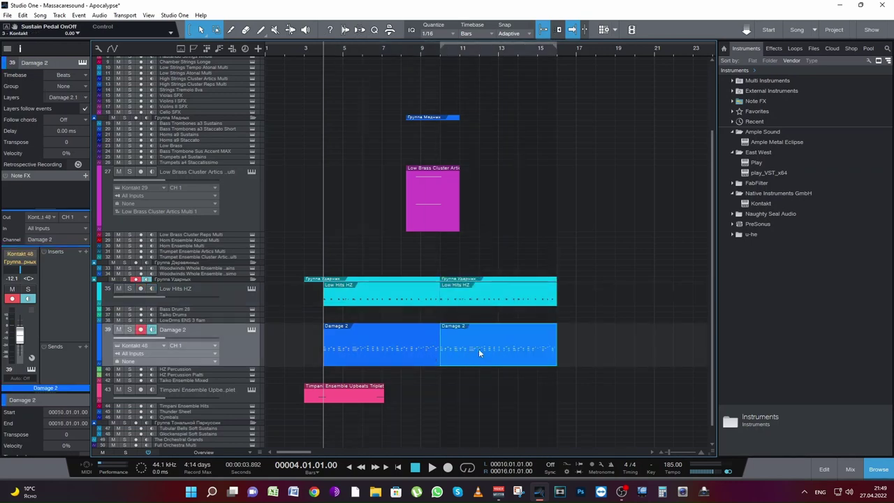
# - Copy the Timpani Ensemble Upbeats Triplet part to bar 9 and duplicate the spiccatissimo strings part at bar 10
pyautogui.moveTo(332, 398); pyautogui.dragTo(434, 398)
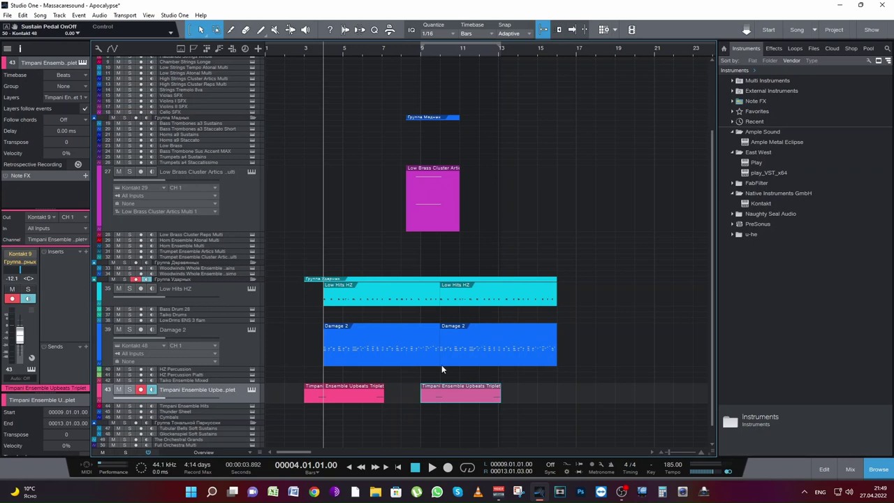
pyautogui.scroll(3, 442, 365)
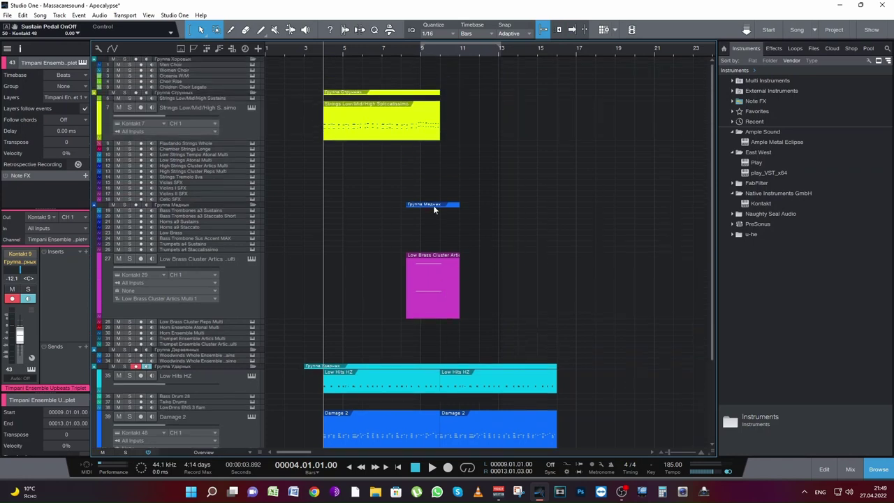
pyautogui.click(369, 137)
pyautogui.press('d')
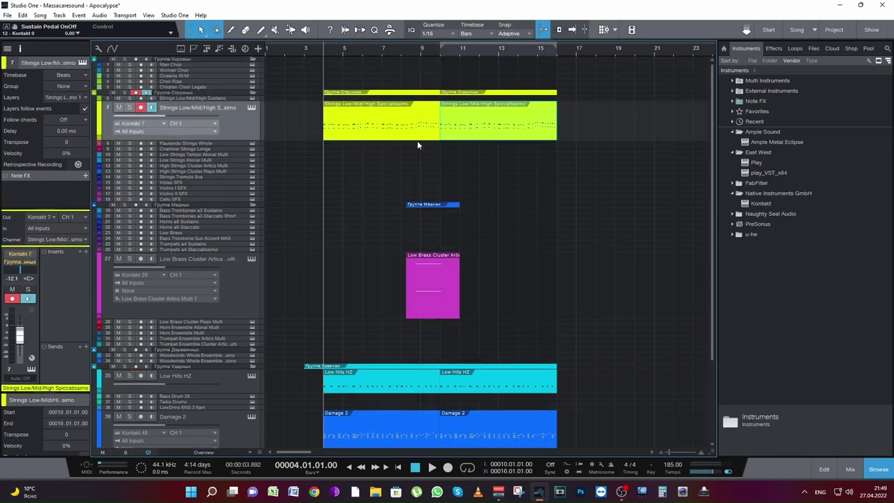
# - Play the arrangement from 8.04.01 to check the transition into the duplicated parts
pyautogui.click(415, 54)
pyautogui.press('space')
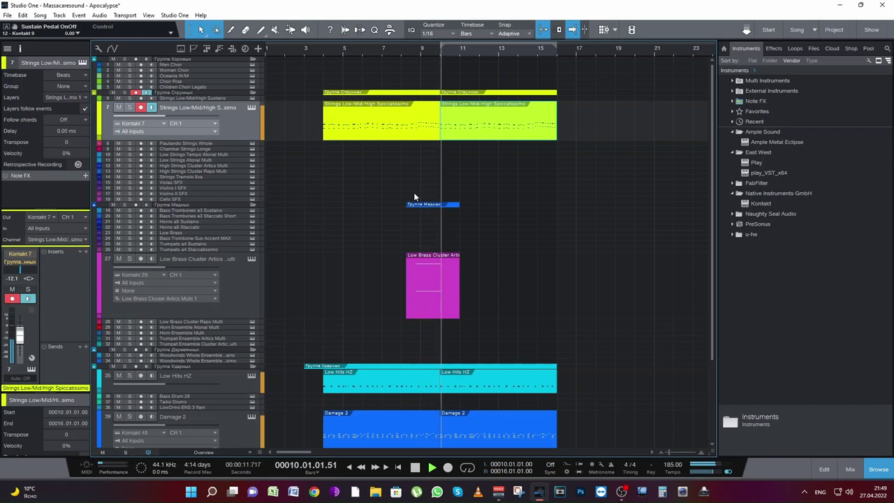
pyautogui.press('space')
# - Select the Thunder Sheet track and record a part on it, starting from 8.04.01
pyautogui.scroll(-4, 524, 252)
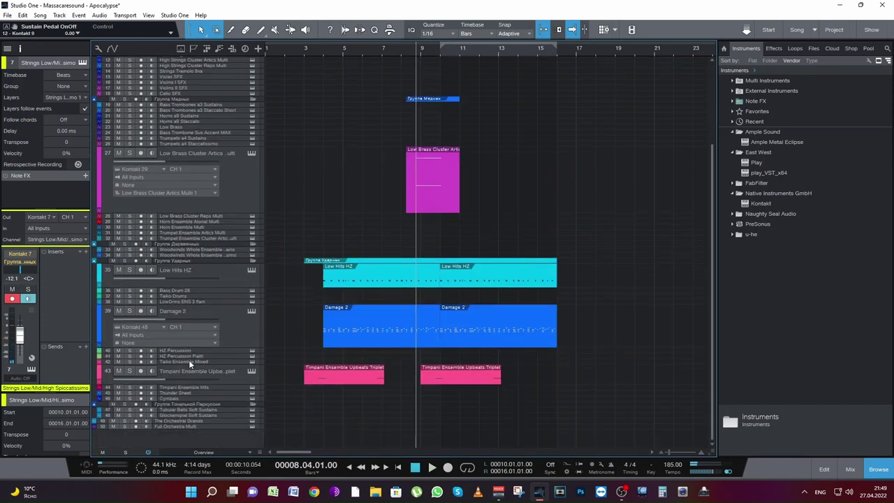
pyautogui.click(180, 393)
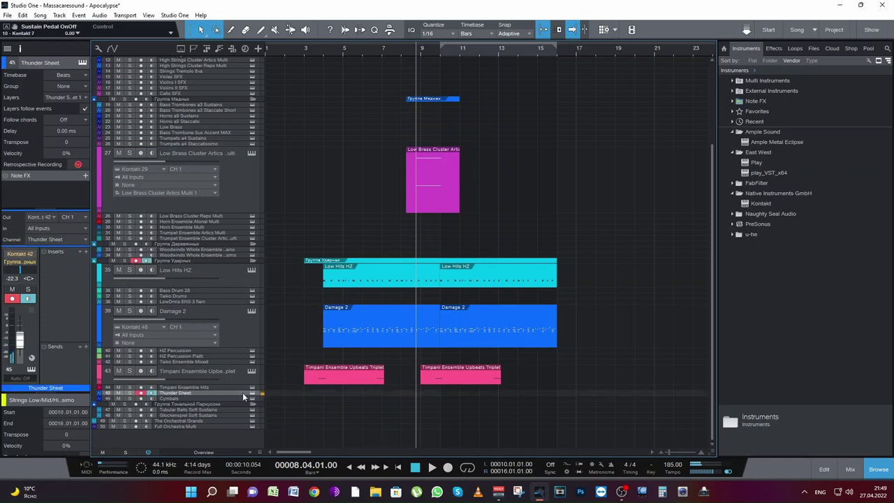
pyautogui.press('KP_Multiply')
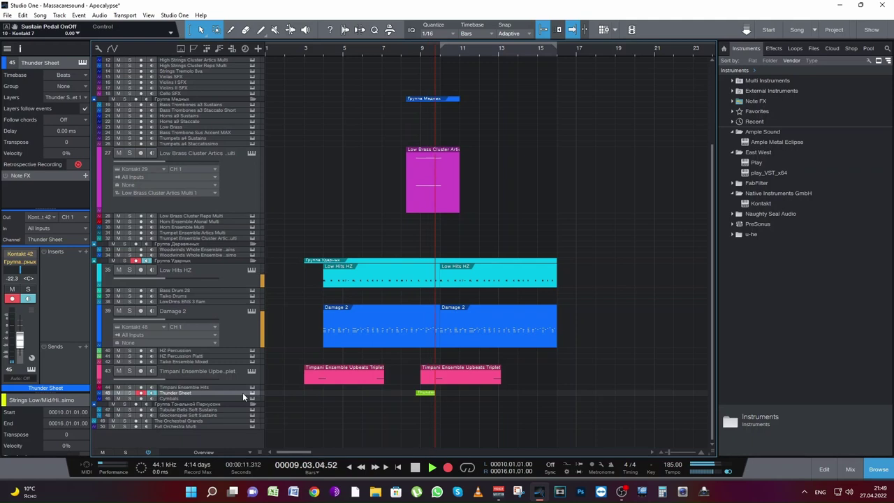
pyautogui.press('space')
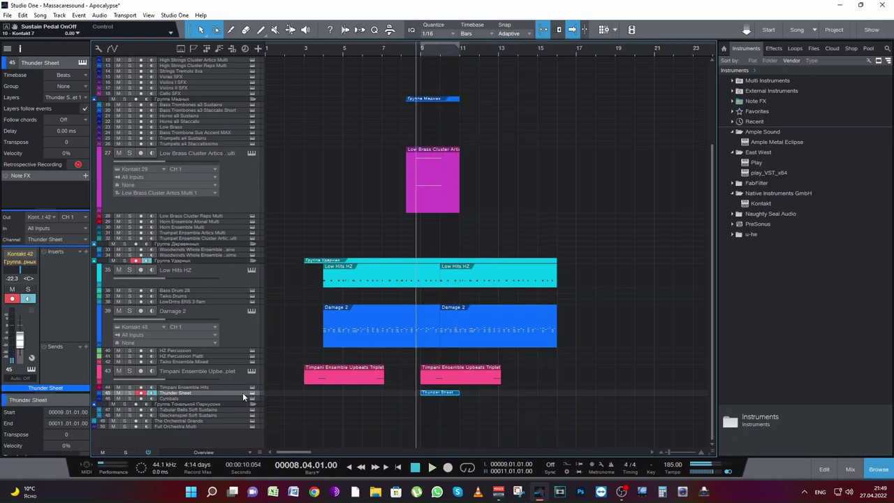
# - Check the recorded Thunder Sheet note in the note editor and save the song
pyautogui.click(450, 392)
pyautogui.doubleClick(451, 403)
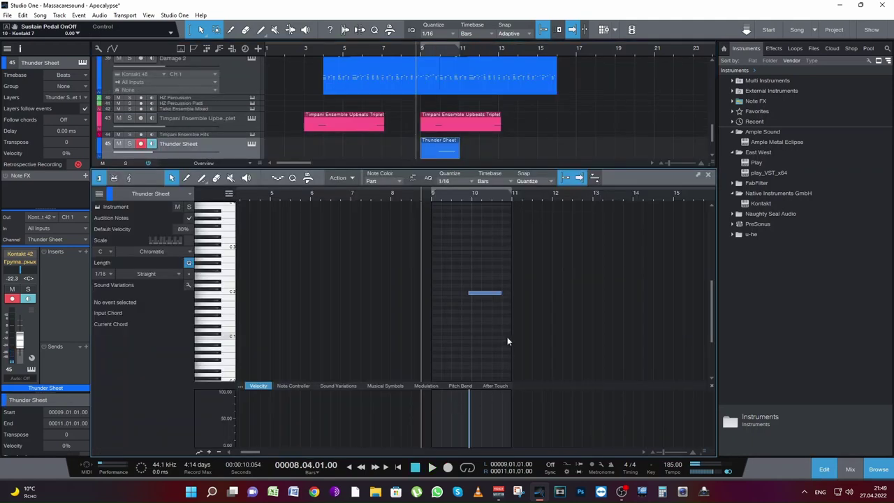
pyautogui.click(708, 175)
pyautogui.hotkey('ctrl', 's')
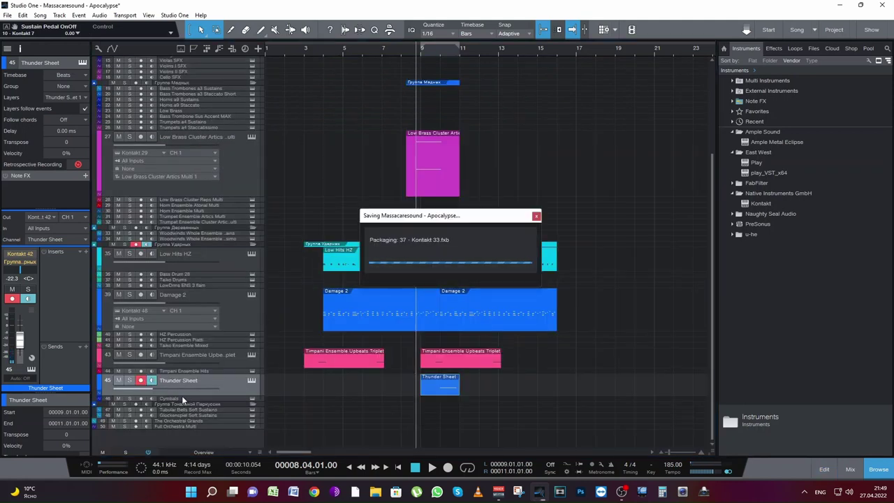
# - Check the Kontakt instrument of the HZ Percussion Piatti track and record a part on that track from 8.04.01
pyautogui.click(224, 357)
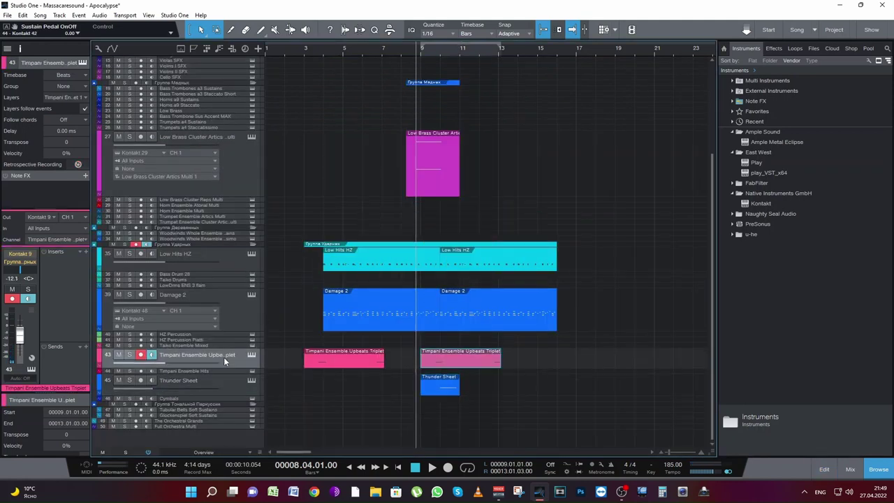
pyautogui.click(179, 333)
pyautogui.click(186, 340)
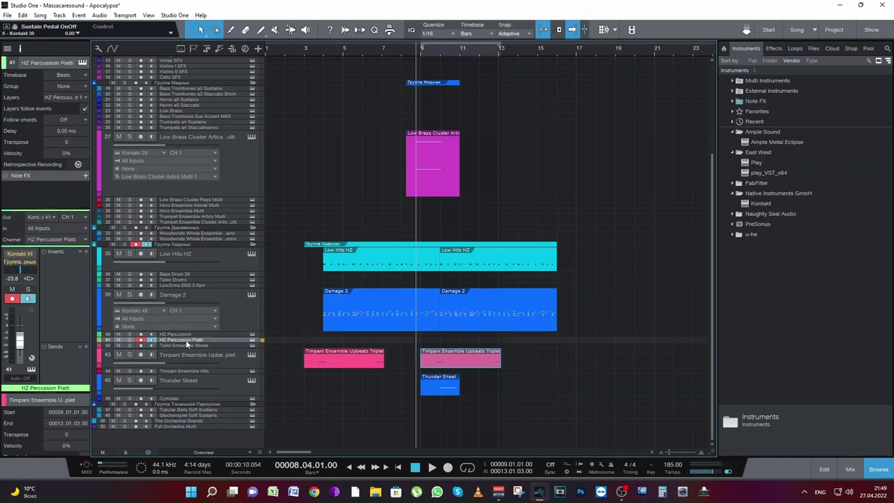
pyautogui.click(252, 340)
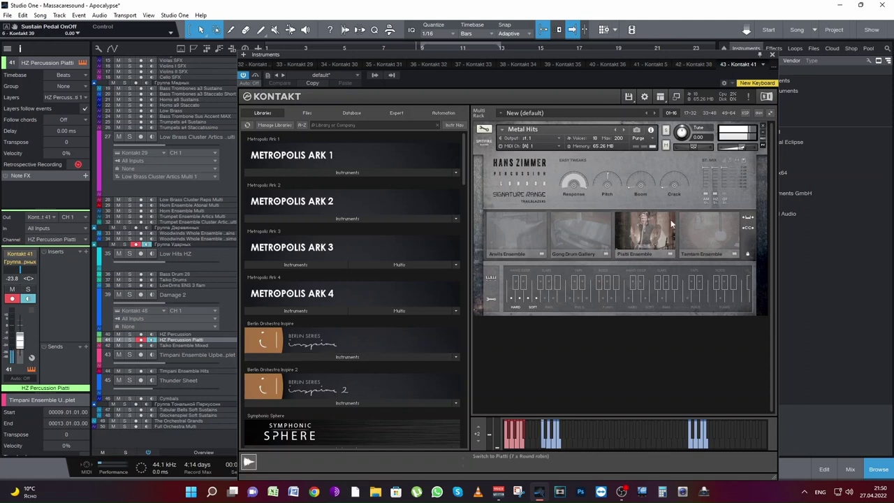
pyautogui.click(772, 55)
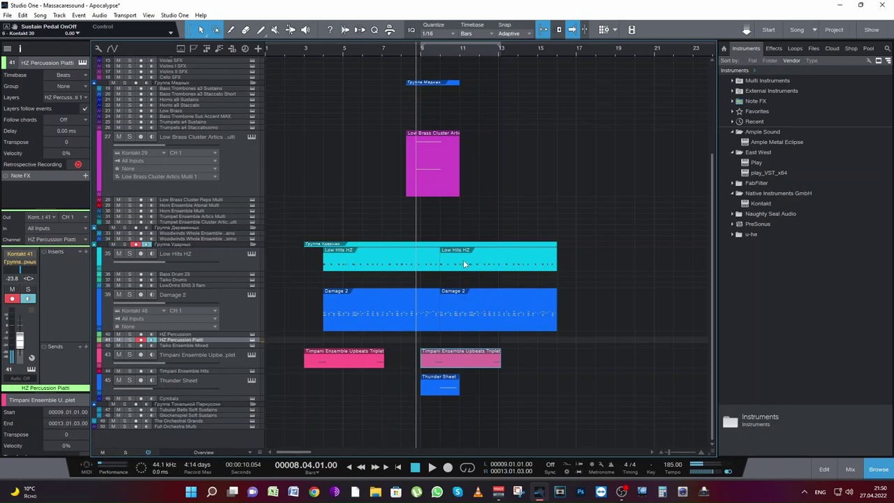
pyautogui.press('KP_Multiply')
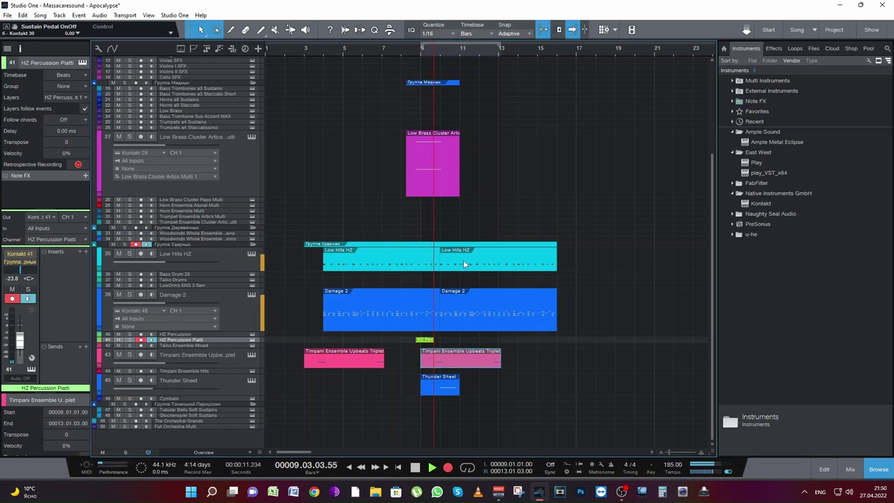
pyautogui.press('space')
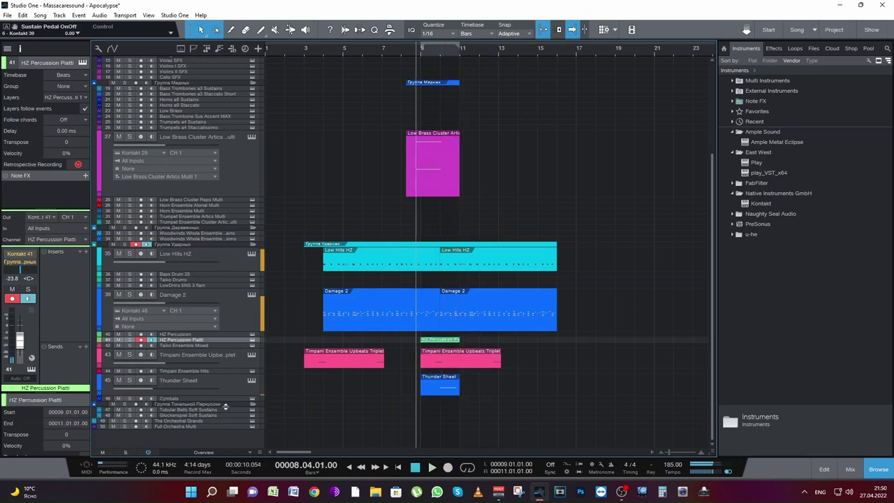
# - Move the two recorded HZ Percussion Piatti notes to start at 10.01.01 and play the result from 8.04.01
pyautogui.moveTo(224, 345); pyautogui.dragTo(224, 370)
pyautogui.doubleClick(451, 364)
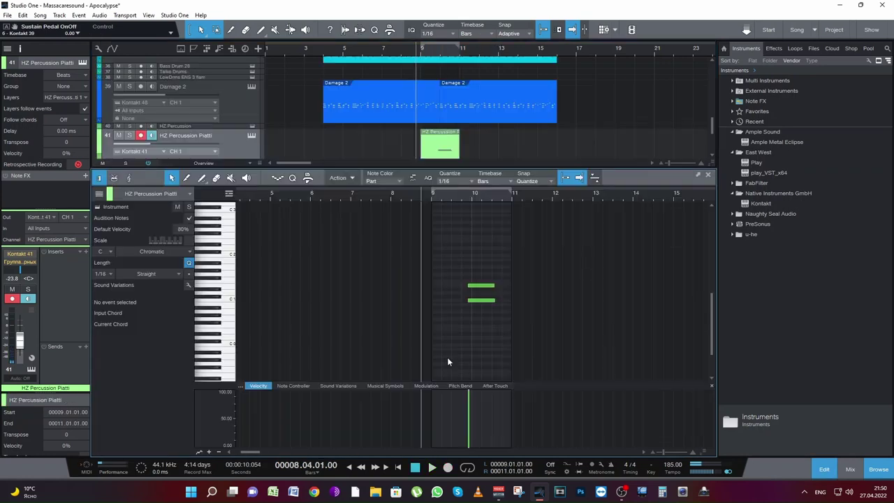
pyautogui.moveTo(477, 290); pyautogui.dragTo(480, 290)
pyautogui.press('space')
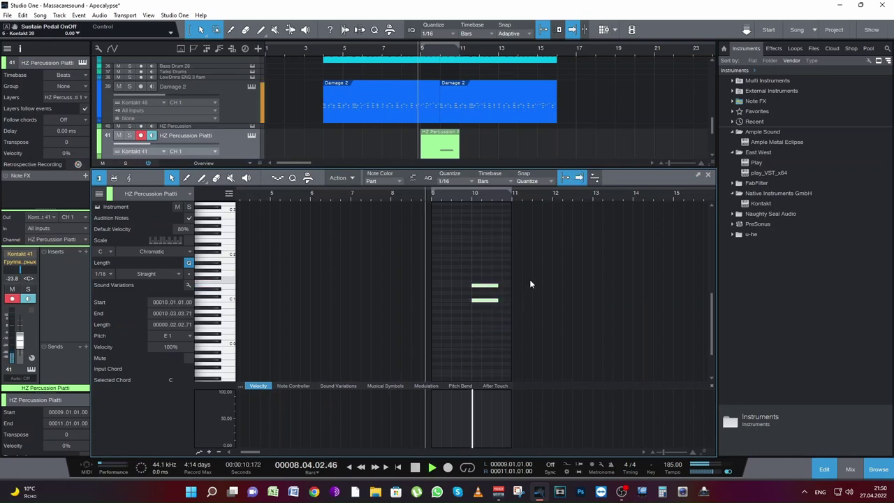
pyautogui.rightClick(564, 287)
pyautogui.click(666, 238)
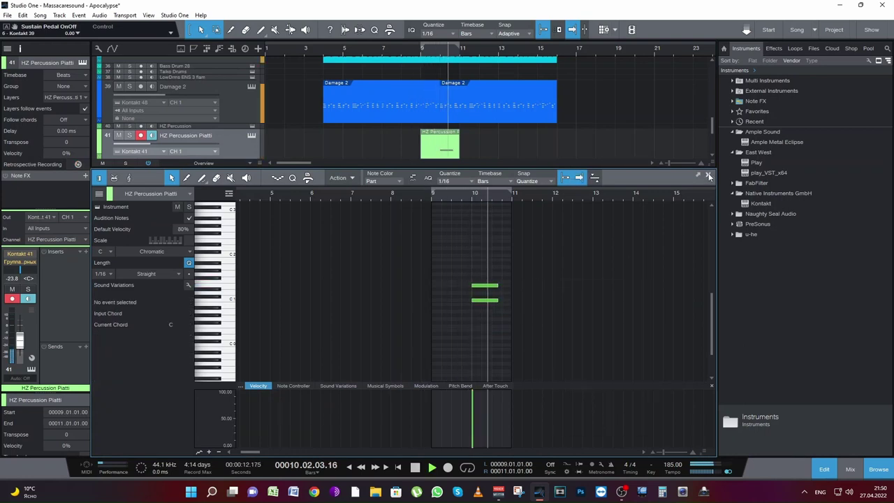
pyautogui.press('F2')
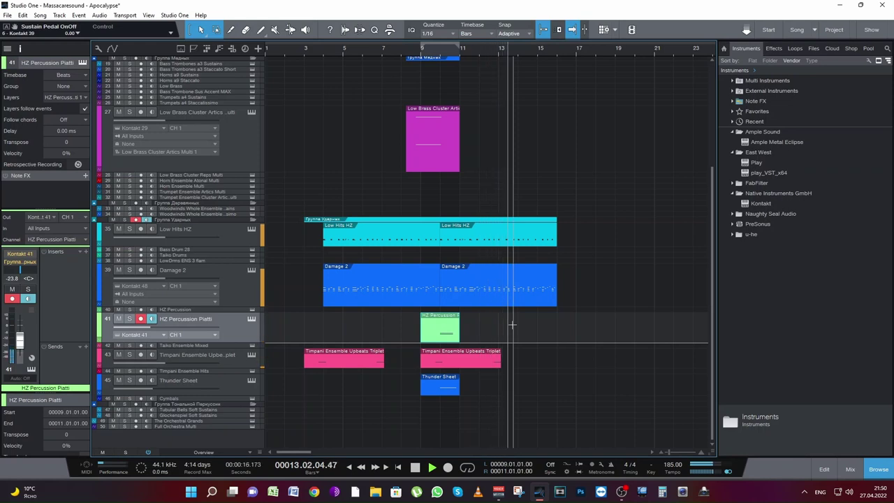
pyautogui.press('space')
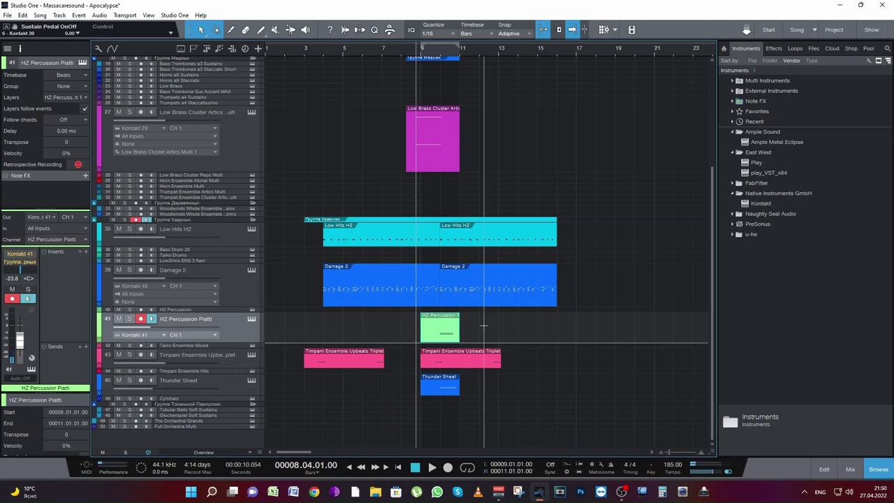
# - Listen from 8.04.01 and record a second HZ Percussion Piatti part with a cymbal hit around bar 13
pyautogui.press('space')
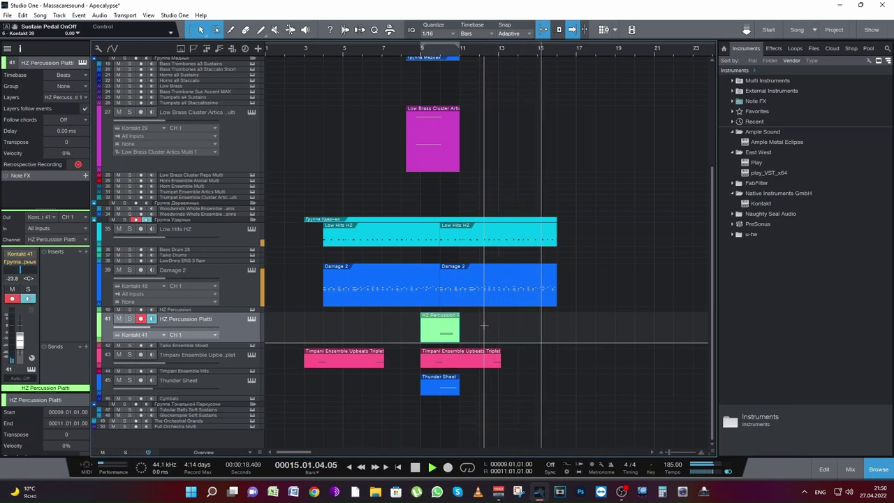
pyautogui.press('space')
pyautogui.press('KP_Multiply')
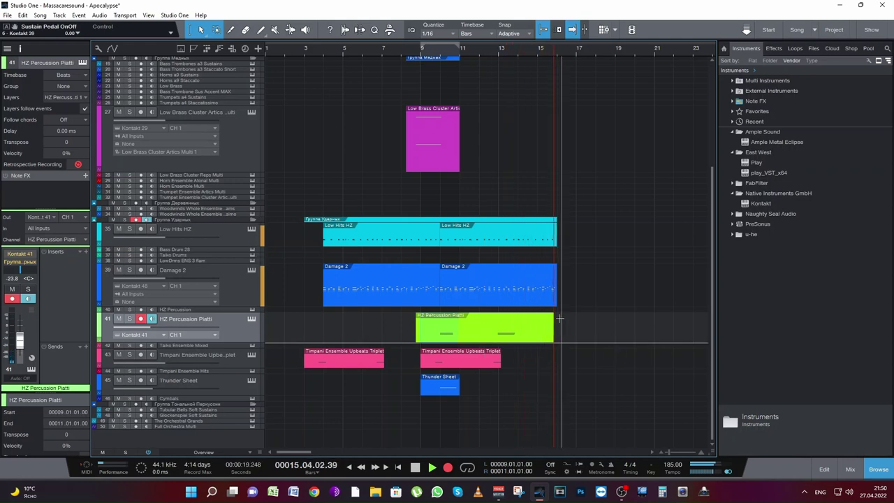
pyautogui.press('space')
# - Select the new HZ Percussion Piatti notes in the note editor to check them, and save the song
pyautogui.doubleClick(510, 336)
pyautogui.click(610, 285)
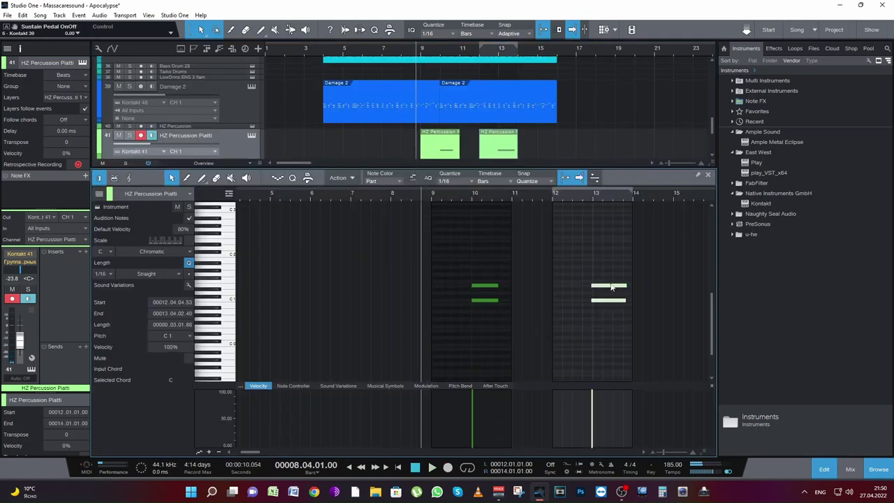
pyautogui.click(708, 174)
pyautogui.hotkey('ctrl', 's')
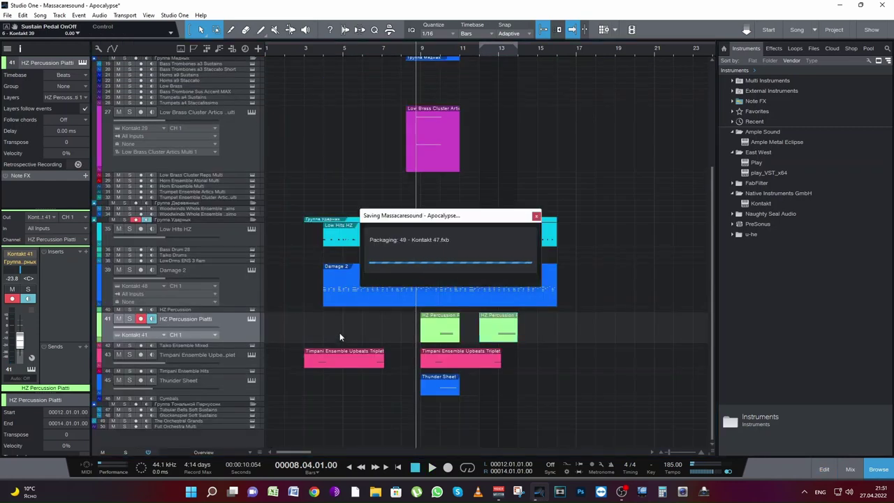
# - Select the Strings Low/Mid/High Spiccatissimo track and play the arrangement repeatedly from 9.03.01 to judge the duplicated section
pyautogui.scroll(5, 339, 332)
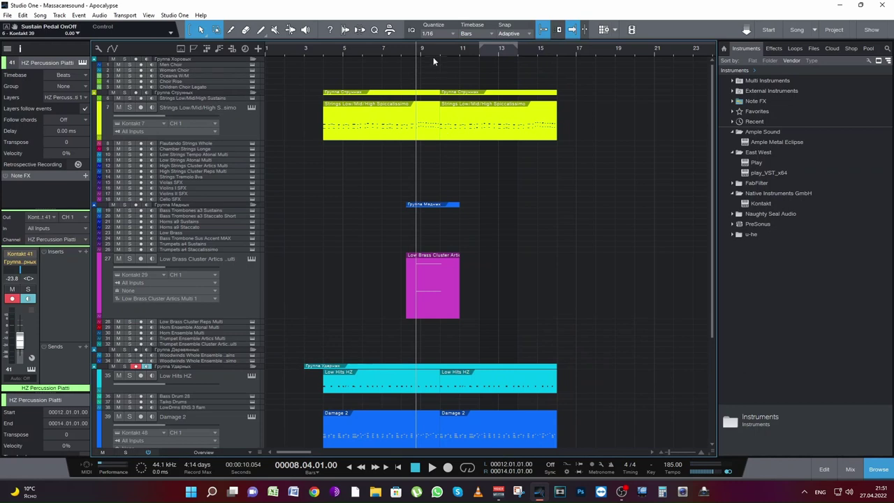
pyautogui.click(431, 65)
pyautogui.click(232, 126)
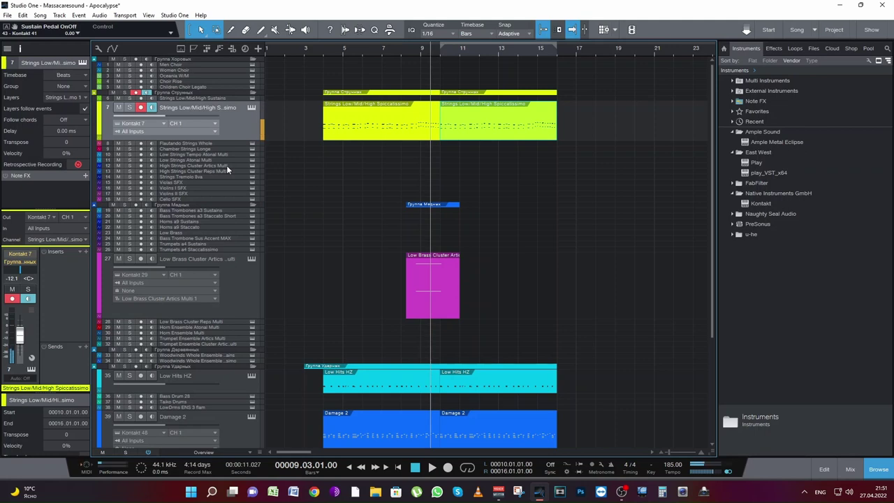
pyautogui.press('space')
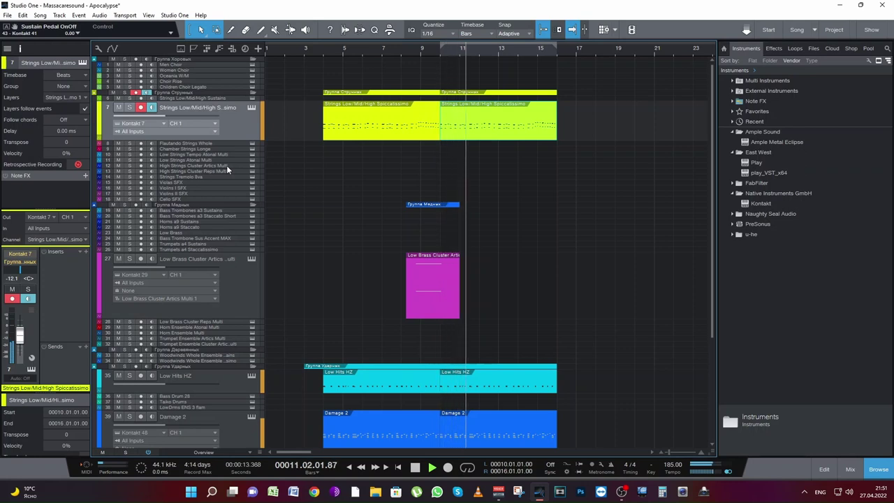
pyautogui.press('space')
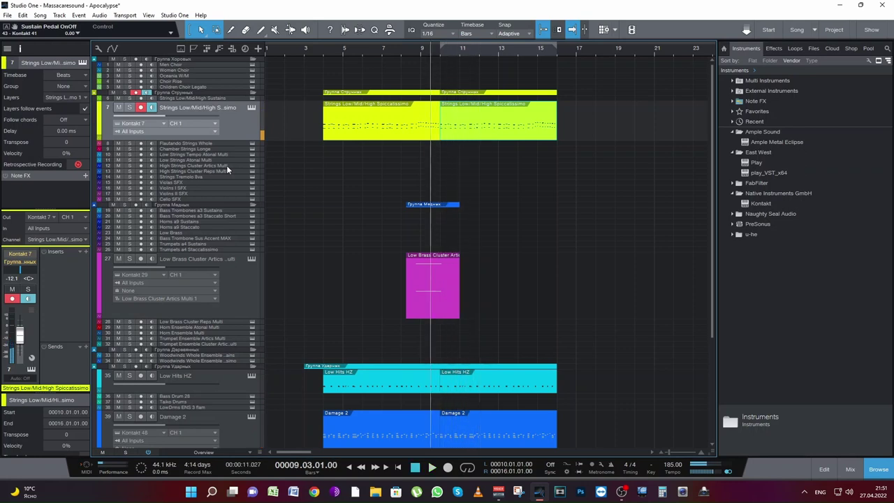
pyautogui.press('space')
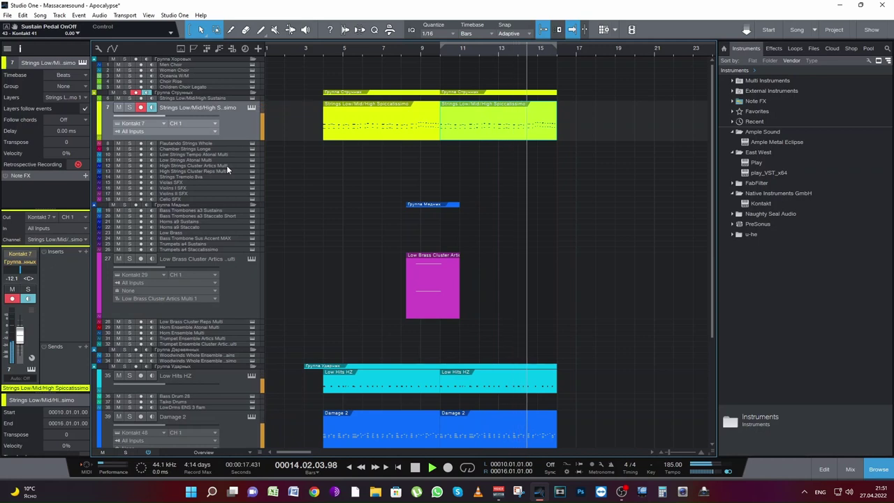
pyautogui.press('space')
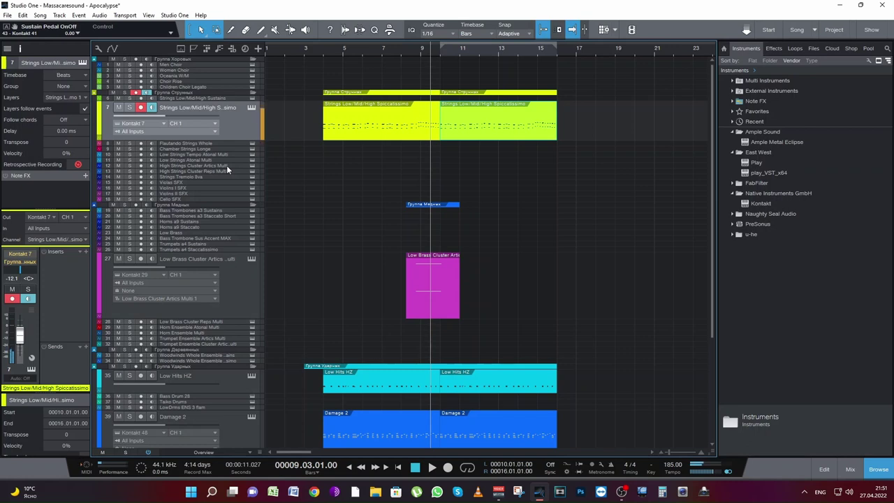
pyautogui.press('space')
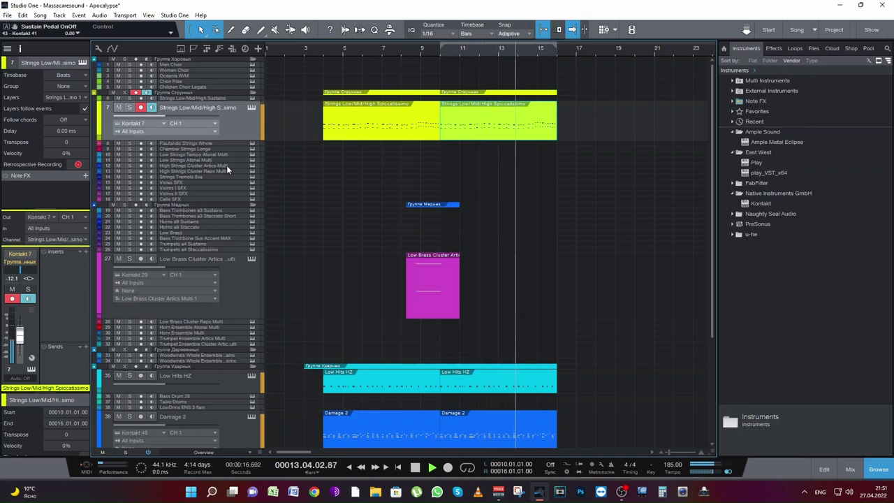
pyautogui.press('space')
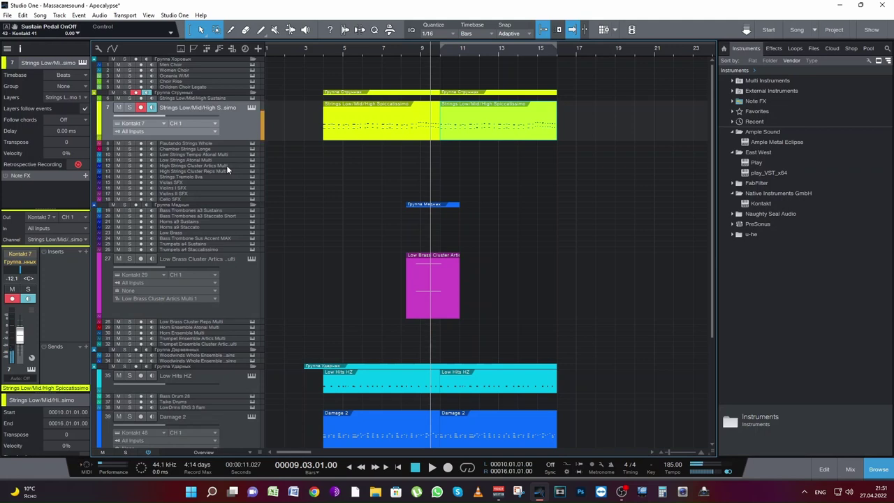
pyautogui.press('space')
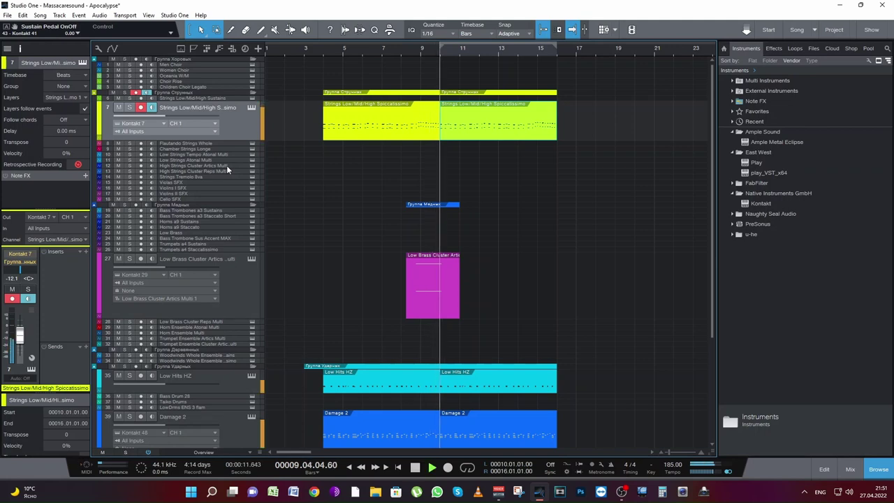
pyautogui.press('space')
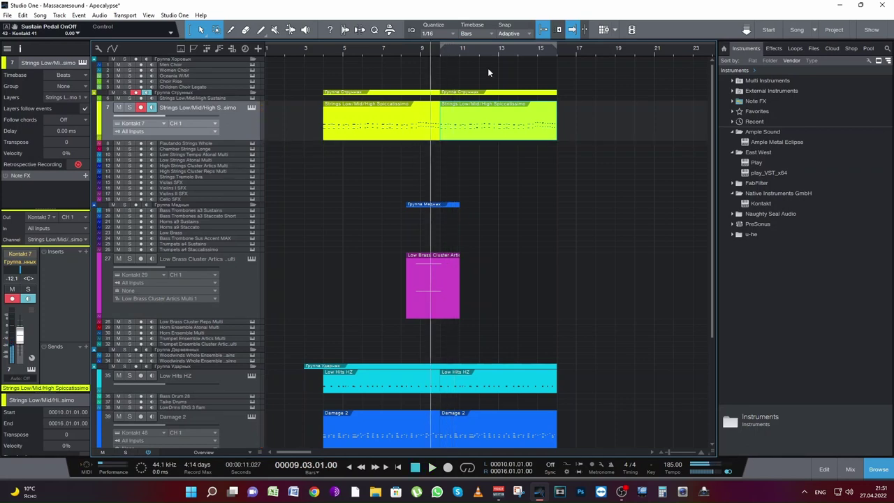
# - Play the arrangement from 9.01.01 and examine the notes of the duplicated spiccatissimo strings part at bar 10
pyautogui.click(419, 52)
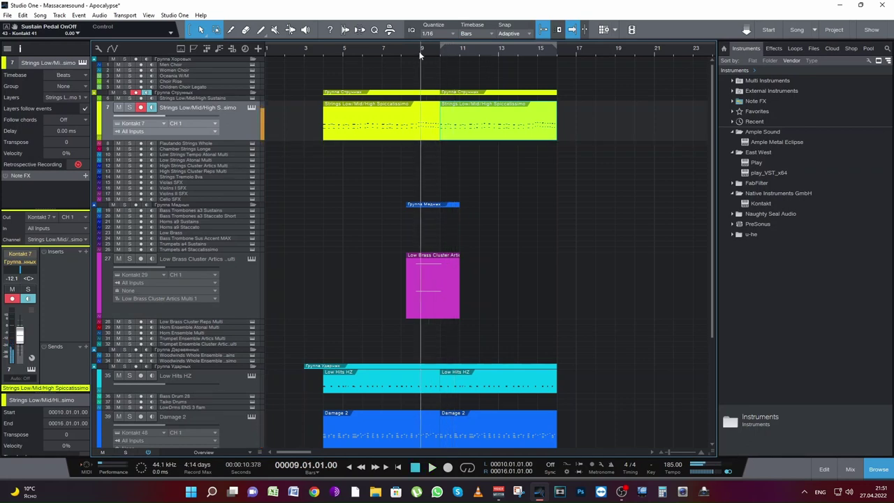
pyautogui.press('space')
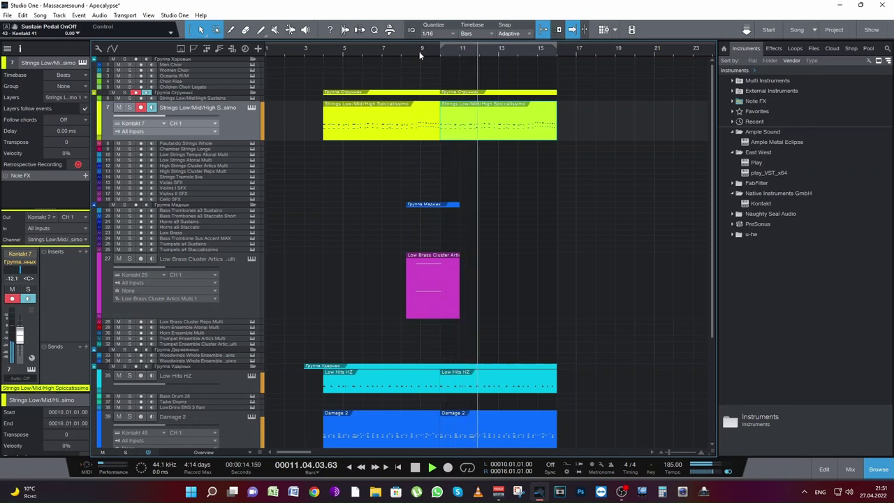
pyautogui.press('space')
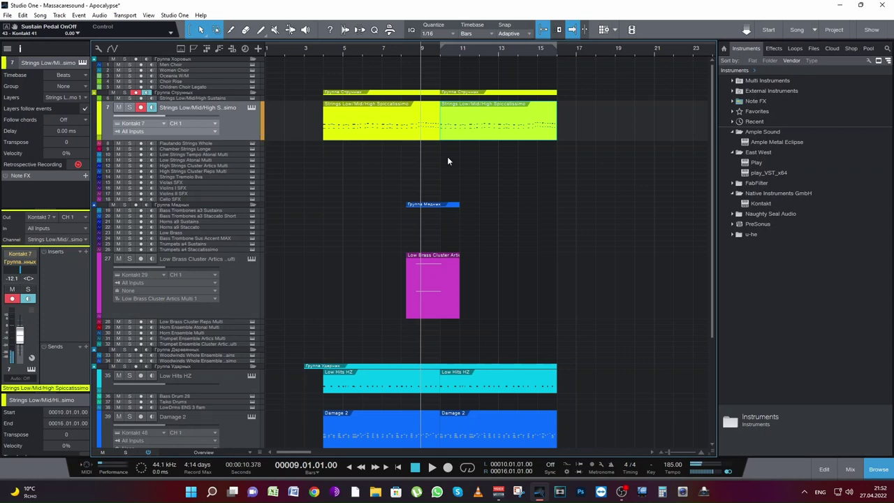
pyautogui.press('space')
pyautogui.doubleClick(482, 126)
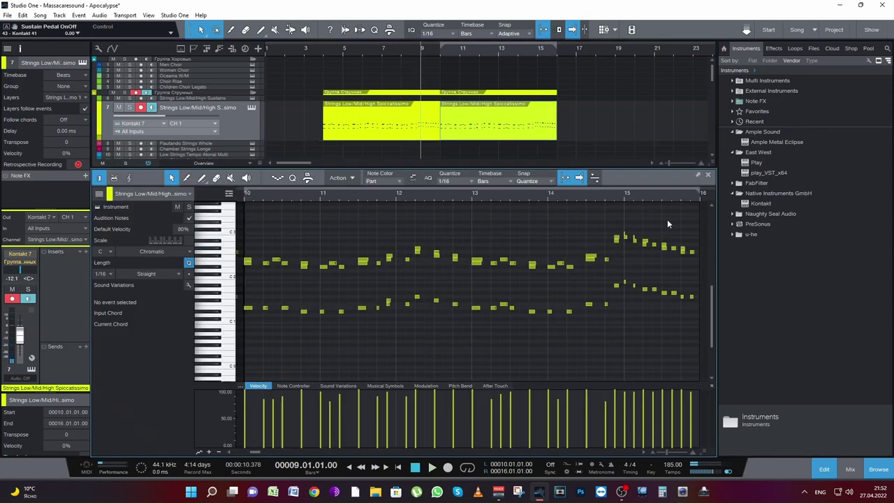
pyautogui.click(708, 176)
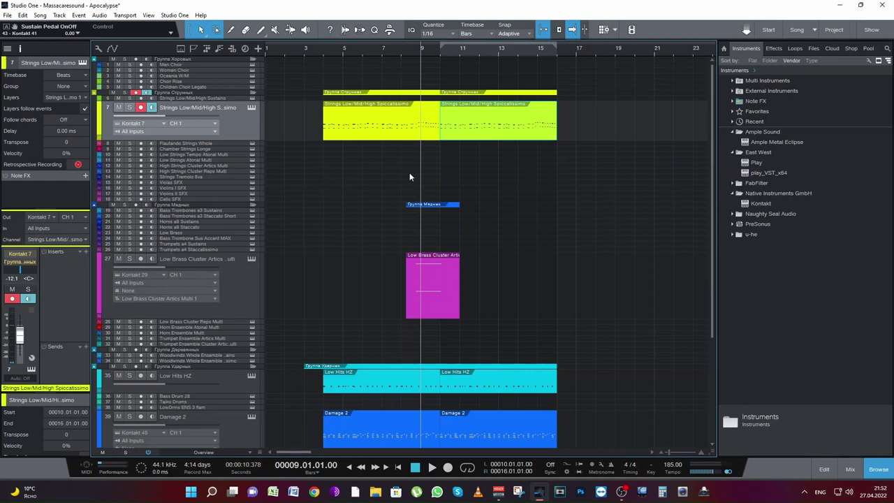
# - Select the Low Brass track, enlarge it, set its volume to -5.8 dB and open its Kontakt instrument
pyautogui.click(178, 232)
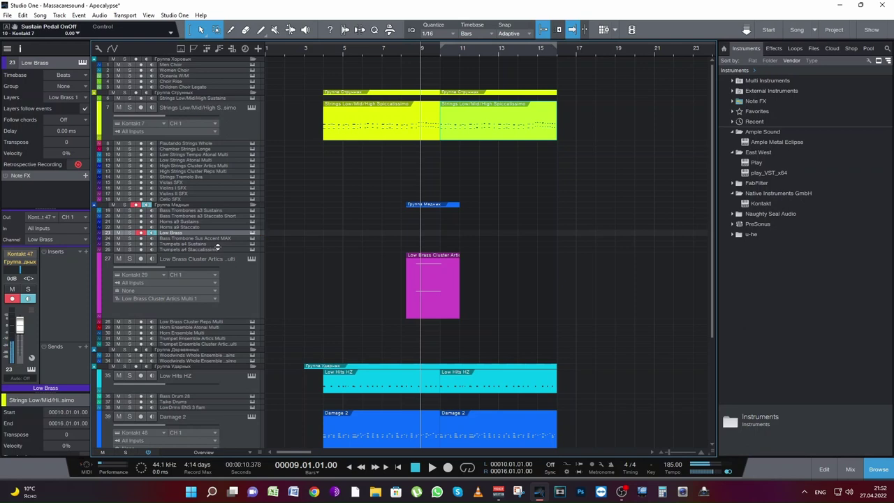
pyautogui.doubleClick(183, 233)
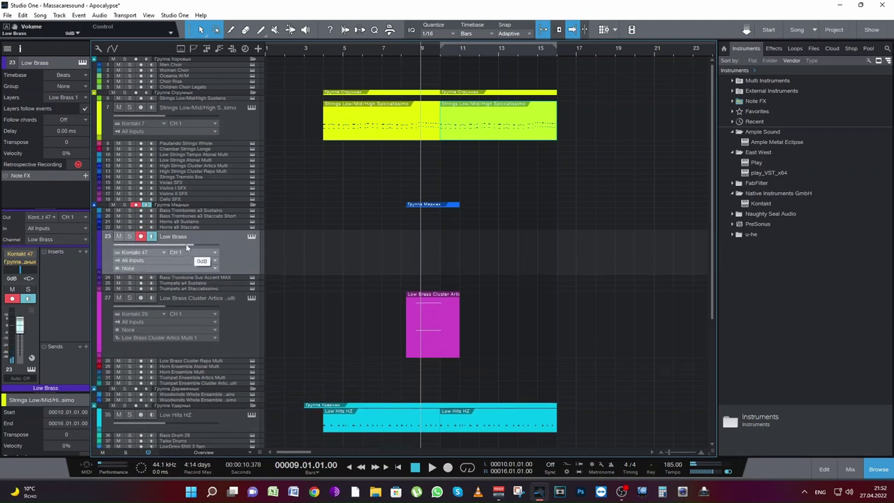
pyautogui.moveTo(186, 246); pyautogui.dragTo(183, 246)
pyautogui.press('F11')
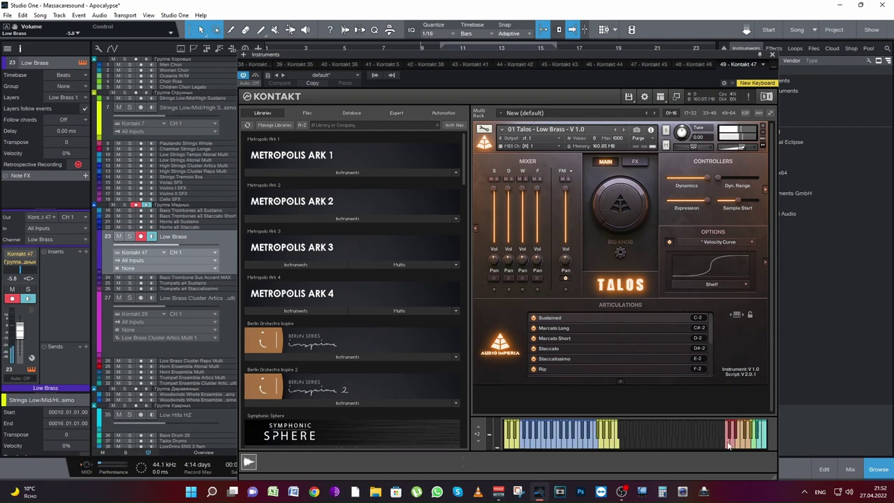
# - Show the lowest keyswitches on the Talos Low Brass virtual keyboard, trigger an articulation keyswitch and close the instrument window
pyautogui.click(479, 440)
pyautogui.click(479, 440)
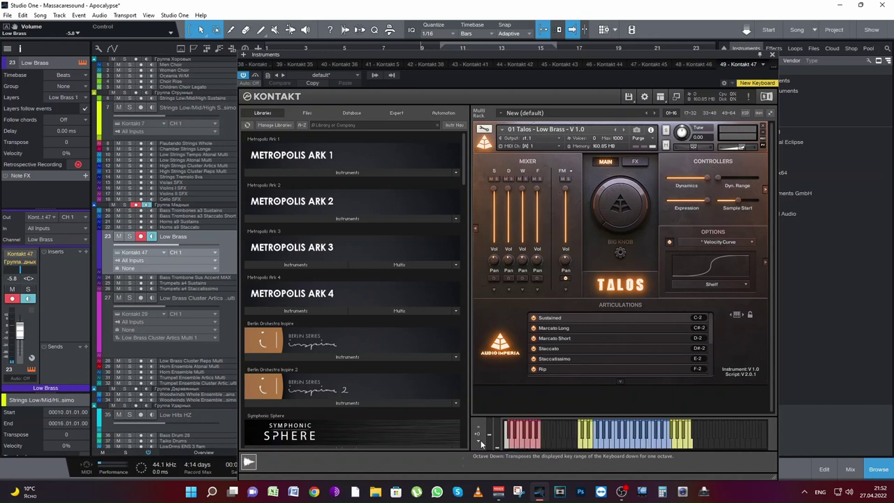
pyautogui.click(514, 446)
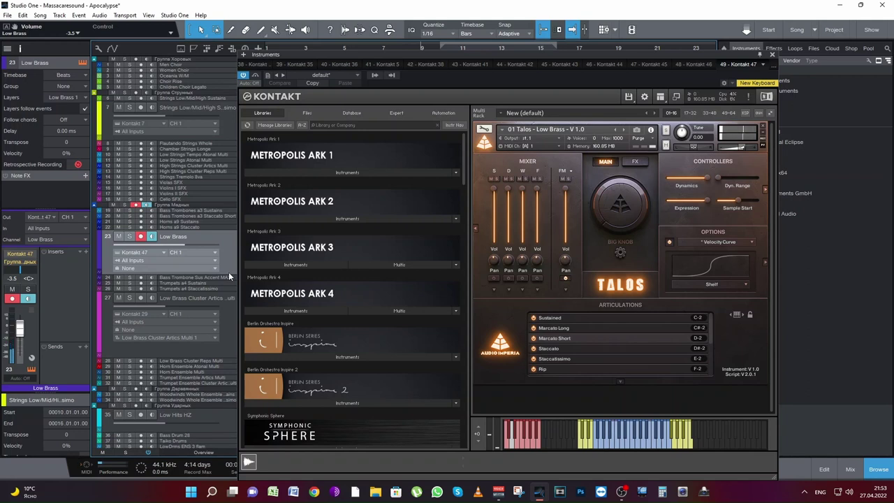
pyautogui.click(773, 54)
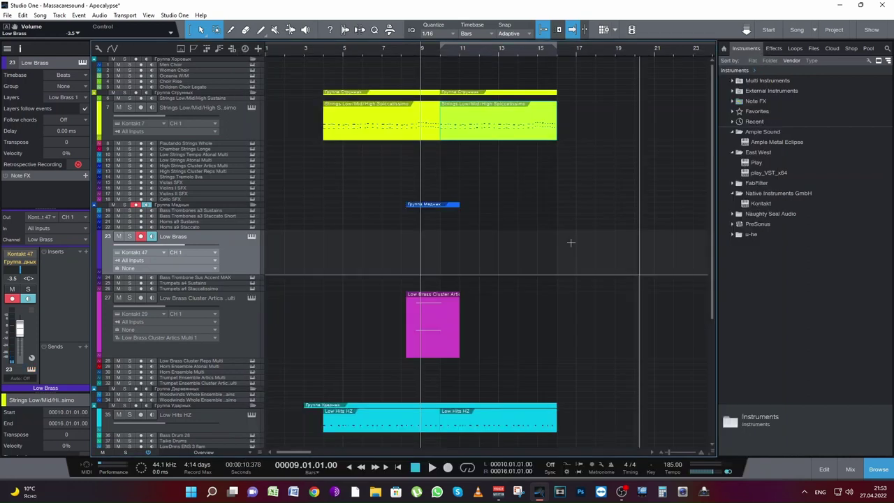
# - Record a Low Brass part from 9.01.01 to about the end of bar 15
pyautogui.press('KP_Multiply')
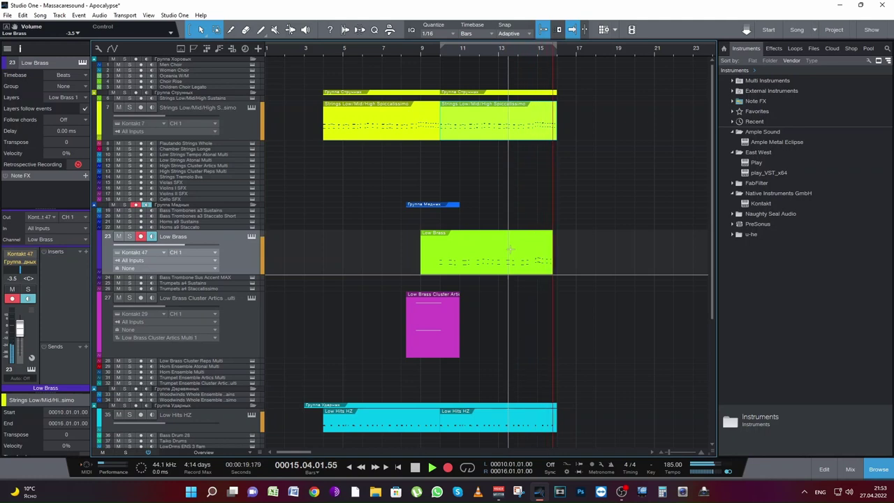
pyautogui.press('space')
# - Open the recorded Low Brass part in the note editor and quantize all its notes to the 1/16 grid
pyautogui.doubleClick(480, 265)
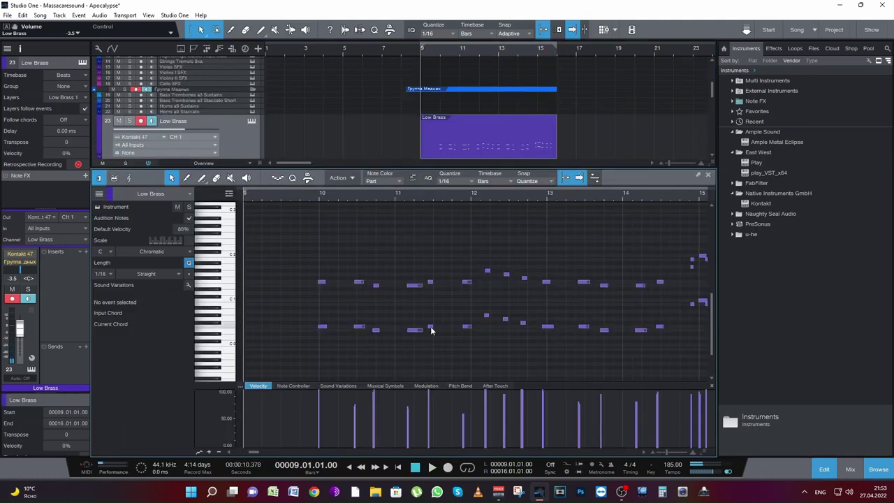
pyautogui.click(652, 452)
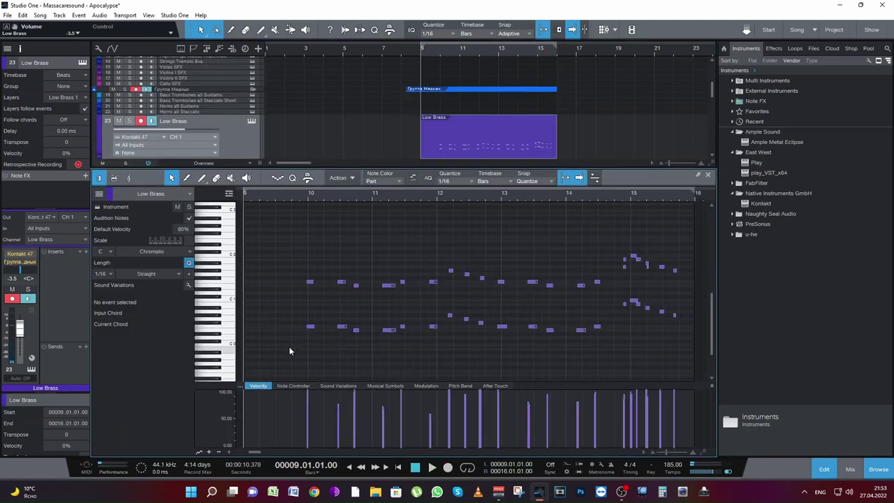
pyautogui.moveTo(289, 346); pyautogui.dragTo(699, 254)
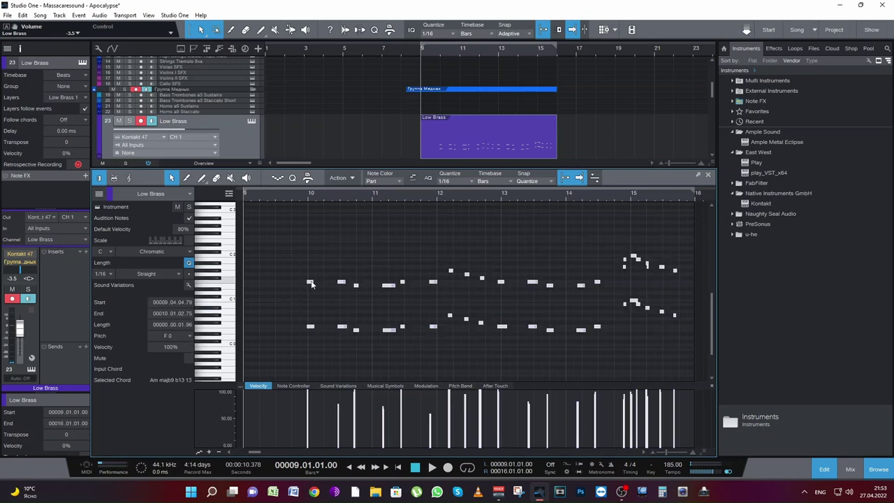
pyautogui.moveTo(312, 284); pyautogui.dragTo(314, 284)
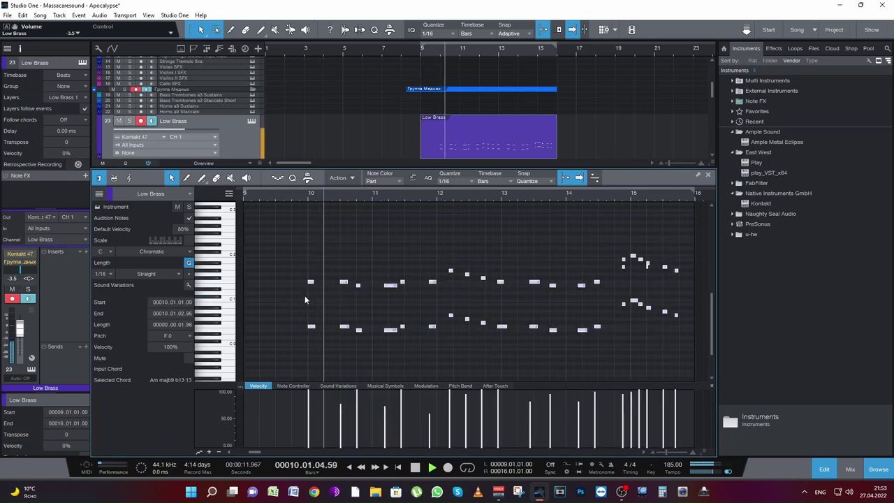
# - Remove the octave pair of Low Brass notes on beat 3 of bar 10 and select the E 0 note at 10.04.01
pyautogui.click(355, 342)
pyautogui.click(353, 330)
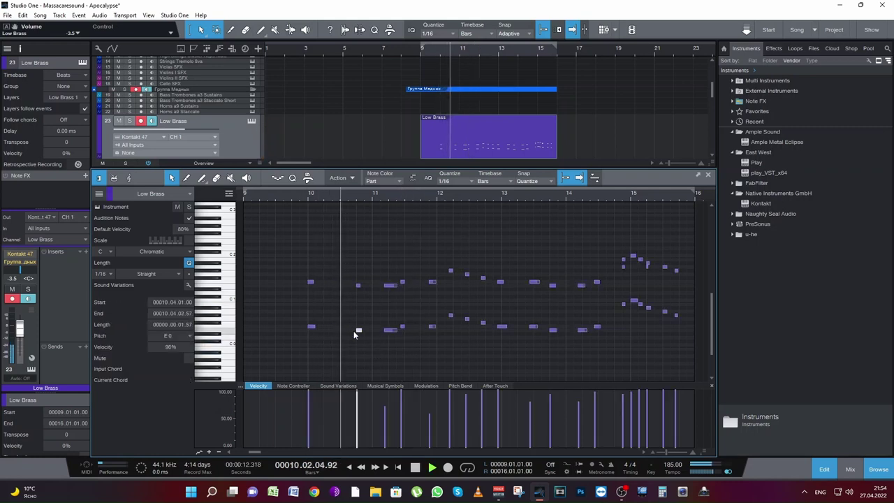
# - Delete the pair of E notes at 11.01.04 in the Low Brass part and play the result
pyautogui.press('space')
pyautogui.moveTo(395, 358); pyautogui.dragTo(398, 274)
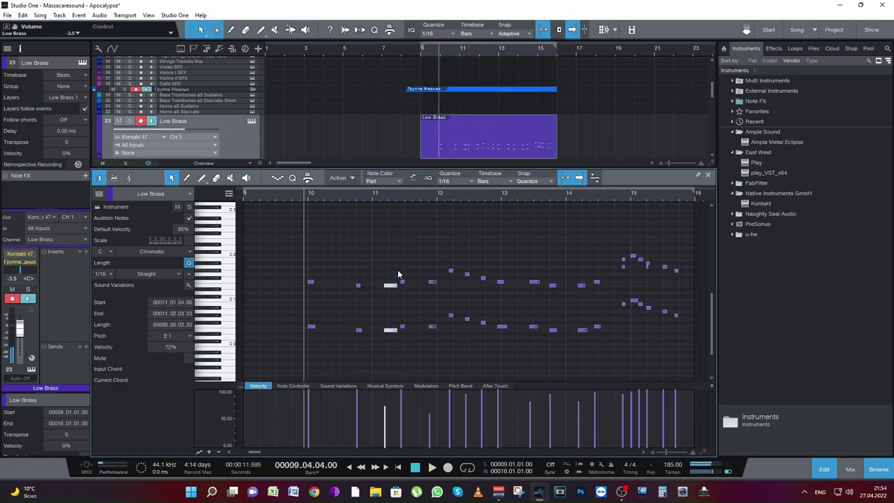
pyautogui.press('Delete')
pyautogui.press('space')
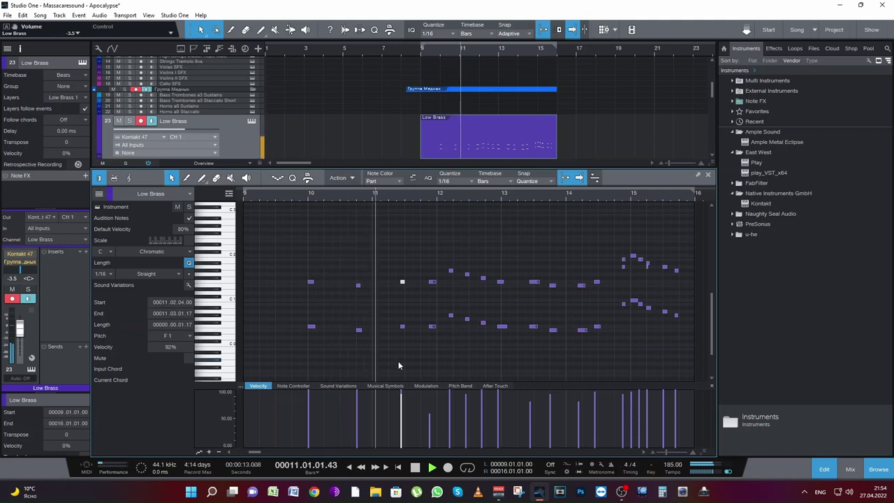
# - Move the F note pair after bar 11 begins to start at 11.03.01 and play it back
pyautogui.press('space')
pyautogui.moveTo(398, 361); pyautogui.dragTo(405, 285)
pyautogui.press('space')
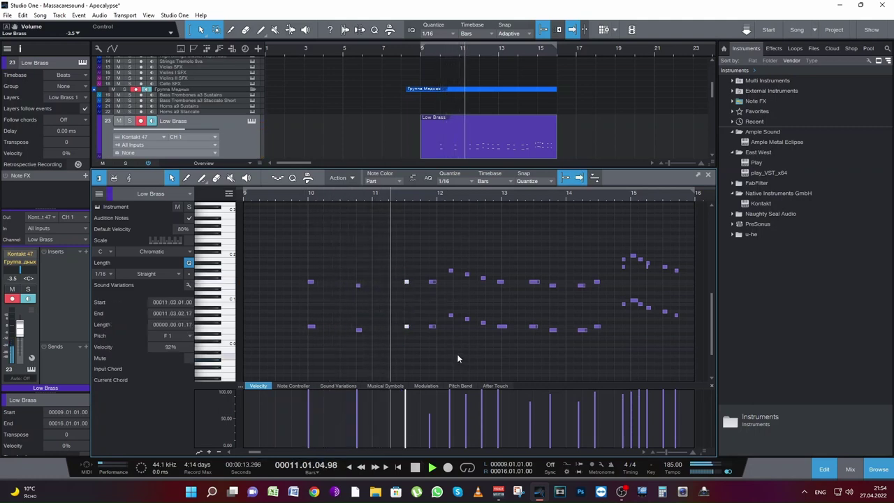
# - Shift the F note pair before bar 12 and the three descending pairs after it so they start at 12.01.01, and listen
pyautogui.press('space')
pyautogui.moveTo(434, 351); pyautogui.dragTo(486, 250)
pyautogui.moveTo(433, 282); pyautogui.dragTo(440, 282)
pyautogui.press('space')
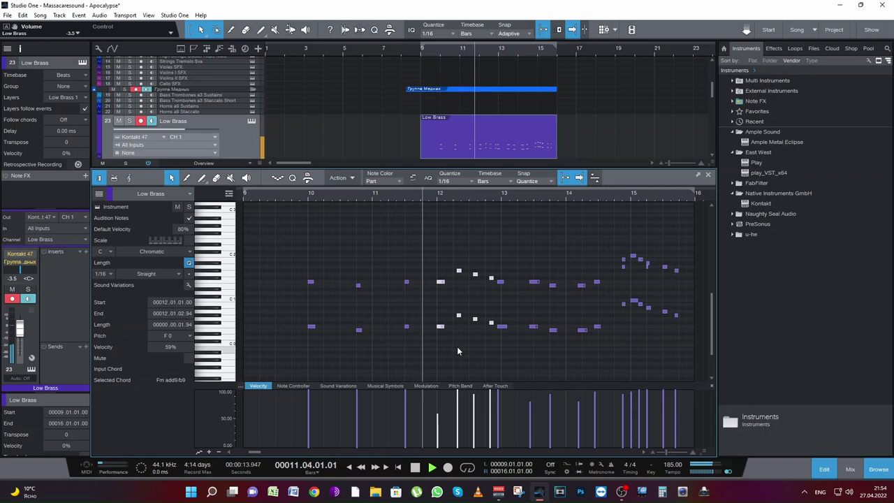
# - Move the three descending note pairs in bar 12 to start at 12.02.01 and play them back
pyautogui.press('space')
pyautogui.moveTo(456, 341); pyautogui.dragTo(455, 274)
pyautogui.press('space')
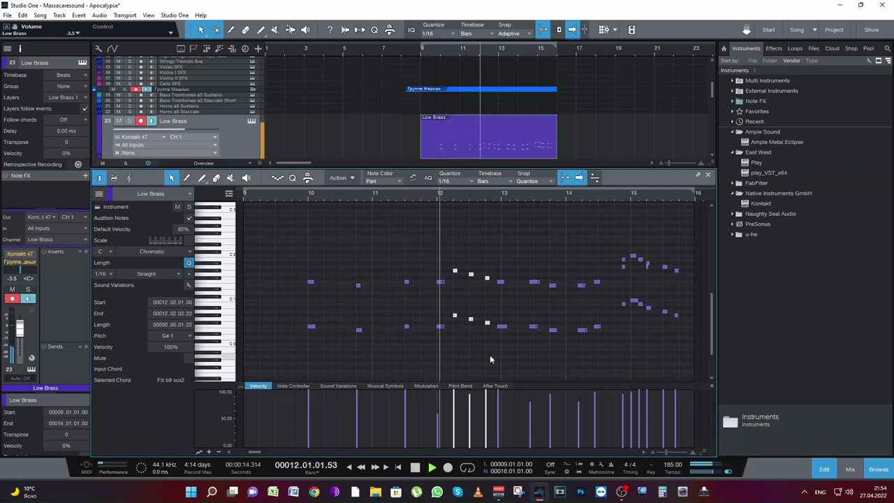
# - Set the velocity of the F note pair at 12.01.01 to 100% and audition it from just before bar 12
pyautogui.press('space')
pyautogui.moveTo(458, 355); pyautogui.dragTo(436, 259)
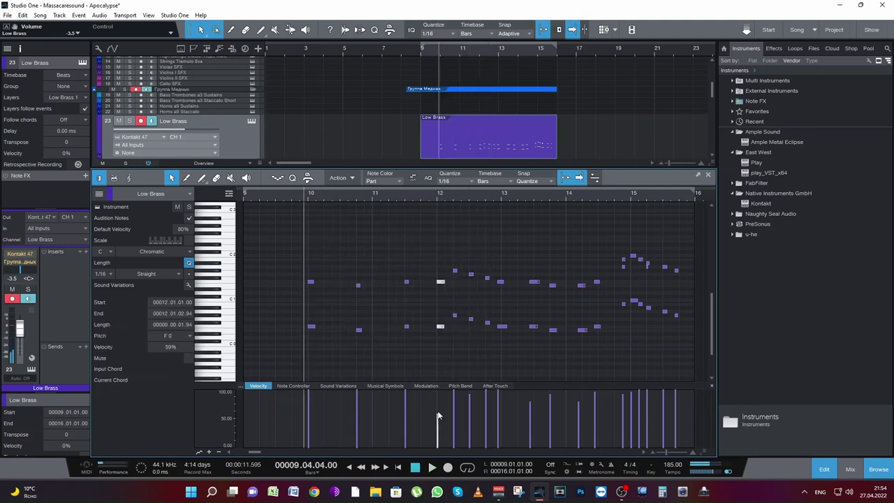
pyautogui.moveTo(438, 417); pyautogui.dragTo(439, 391)
pyautogui.click(435, 194)
pyautogui.press('space')
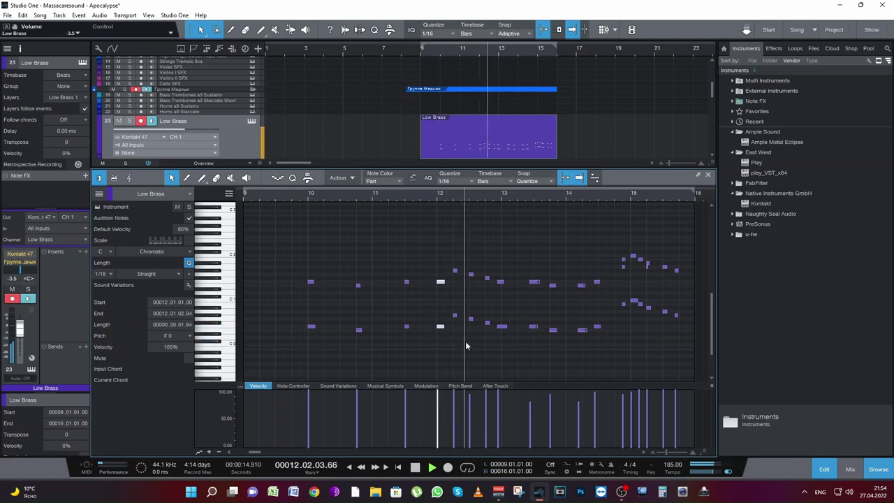
pyautogui.press('space')
pyautogui.press('space')
pyautogui.press('space')
# - Set the velocity of the F note pair at 12.01.01 to 78% and play from 11.03.02
pyautogui.moveTo(439, 408); pyautogui.dragTo(440, 426)
pyautogui.press('space')
pyautogui.press('space')
pyautogui.press('space')
pyautogui.click(410, 192)
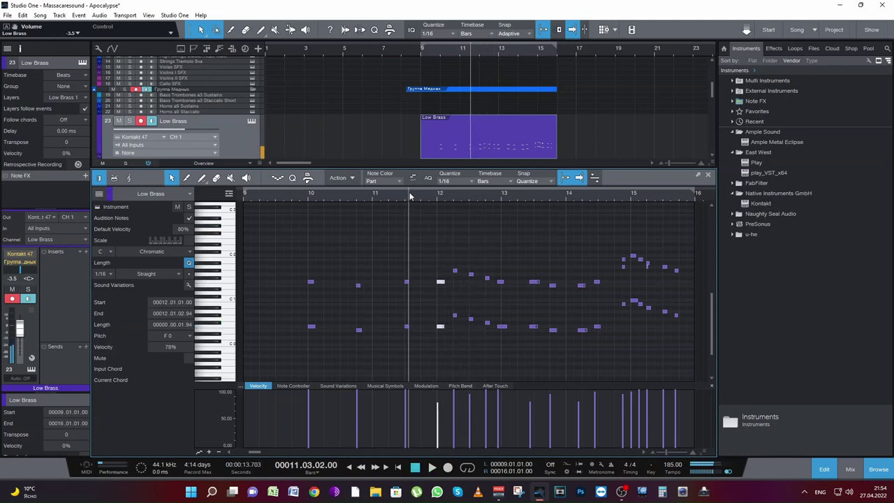
pyautogui.press('space')
pyautogui.press('space')
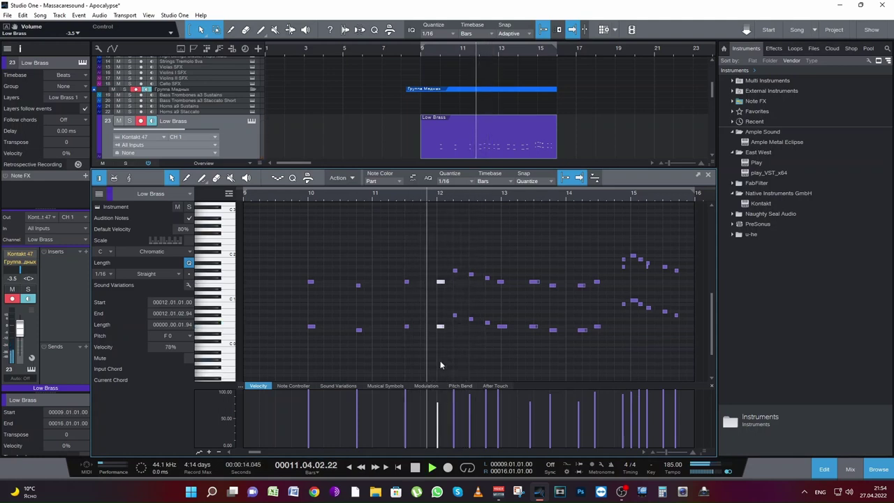
# - Move the F note pair from bar 12 back to 11.04.03 and check its timing against the Strings Low/Mid/High Spiccatissimo part
pyautogui.press('space')
pyautogui.moveTo(440, 282); pyautogui.dragTo(435, 285)
pyautogui.press('space')
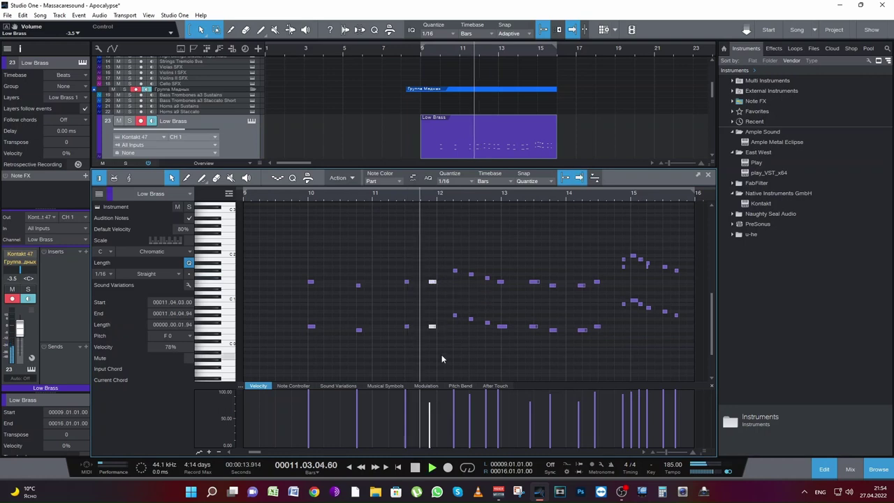
pyautogui.press('space')
pyautogui.scroll(1, 481, 130)
pyautogui.scroll(5, 481, 133)
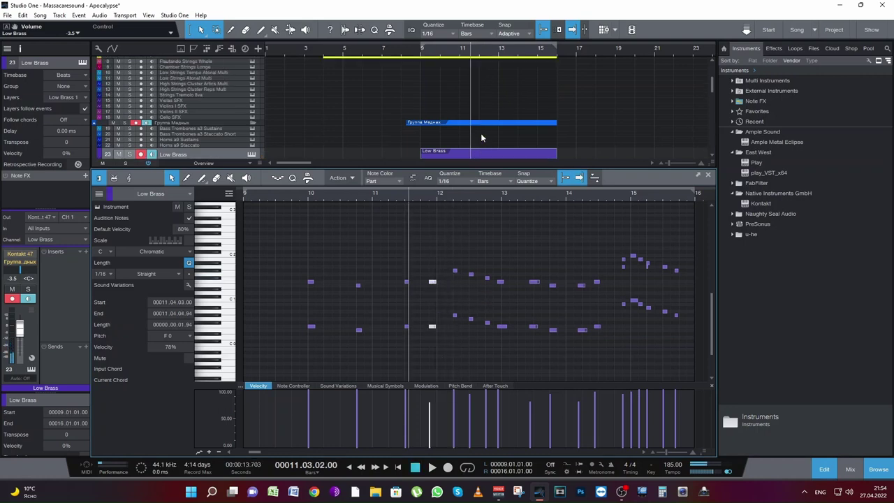
pyautogui.click(669, 162)
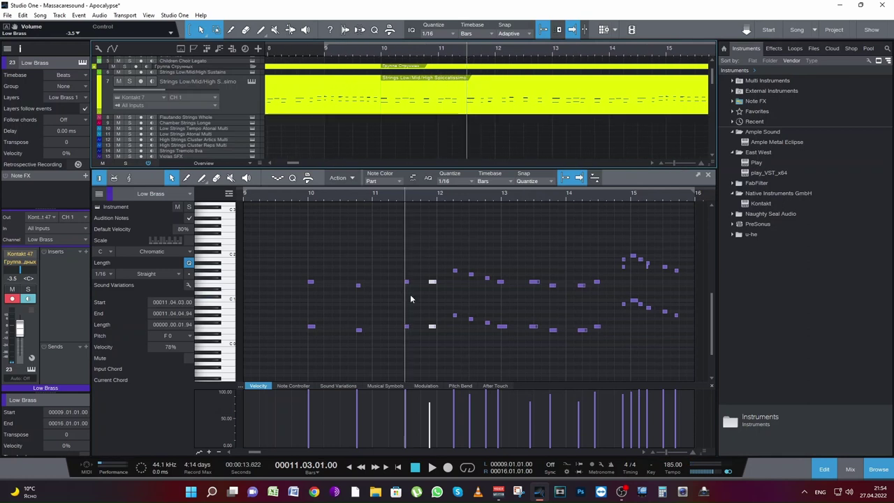
pyautogui.click(427, 198)
pyautogui.press('space')
pyautogui.press('space')
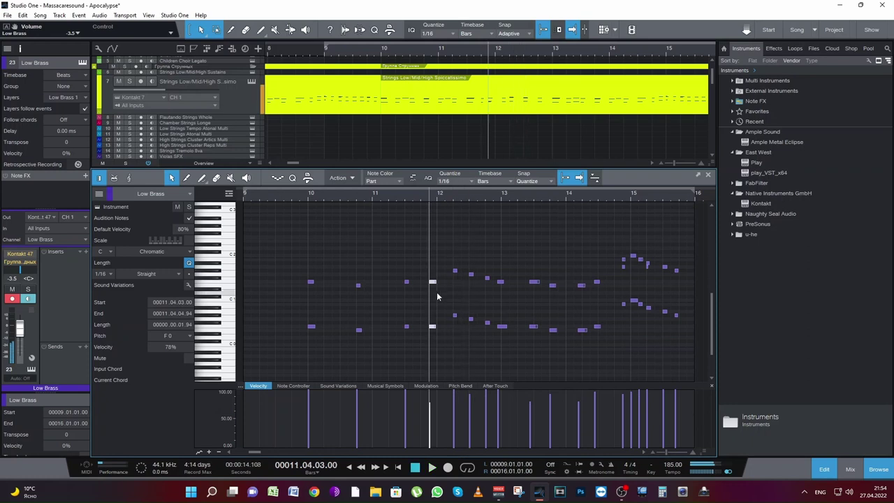
# - Move the three descending note pairs in bar 12 to start at 12.01.03 and play them back
pyautogui.click(461, 322)
pyautogui.moveTo(462, 322); pyautogui.dragTo(489, 257)
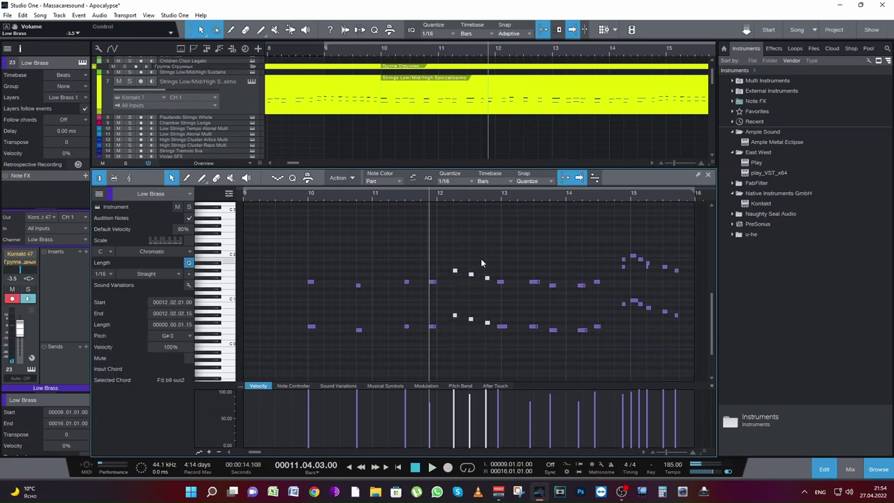
pyautogui.click(502, 51)
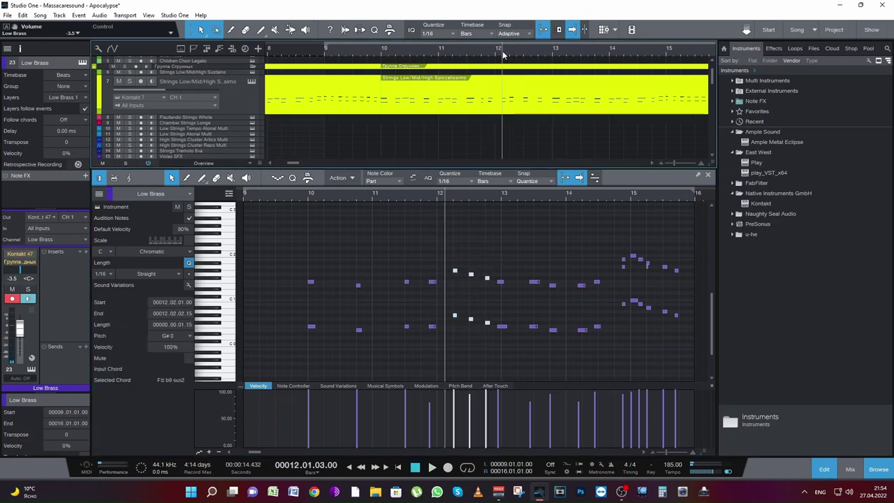
pyautogui.moveTo(456, 271); pyautogui.dragTo(448, 273)
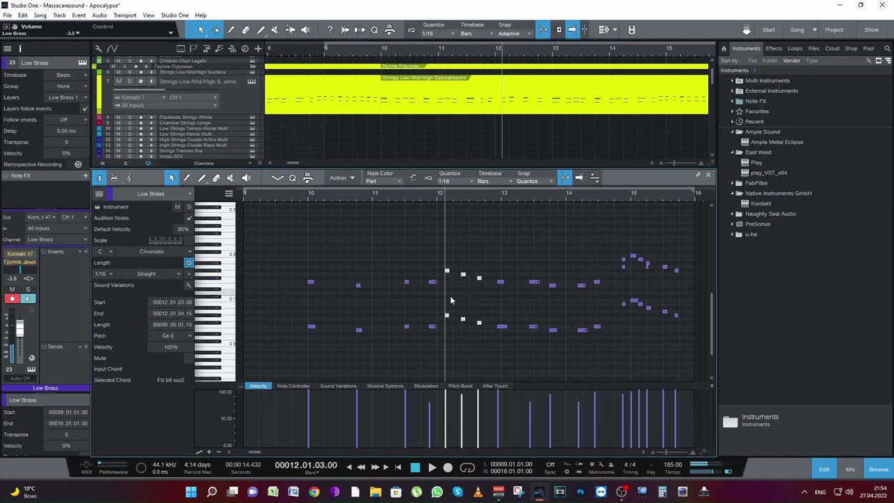
pyautogui.press('space')
pyautogui.press('space')
pyautogui.press('space')
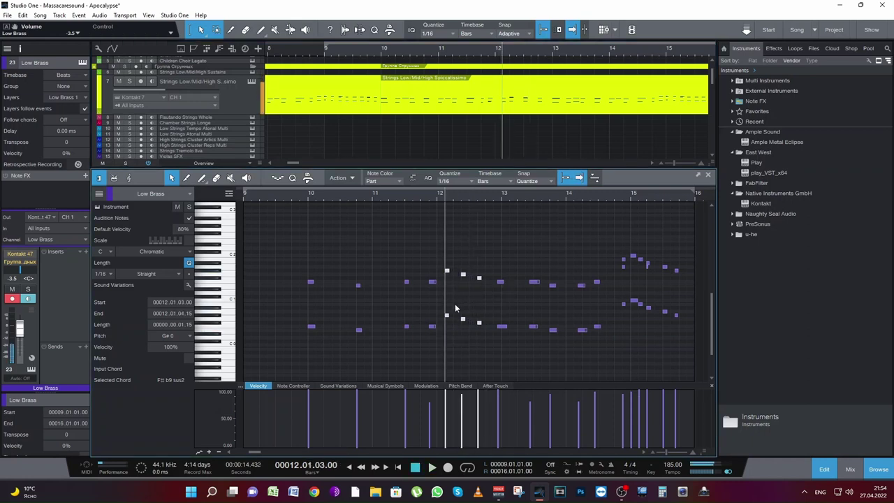
# - Audition the Strings Spiccatissimo part from 11.04.03, and return the three descending Low Brass note pairs to start at 12.02.01
pyautogui.click(390, 101)
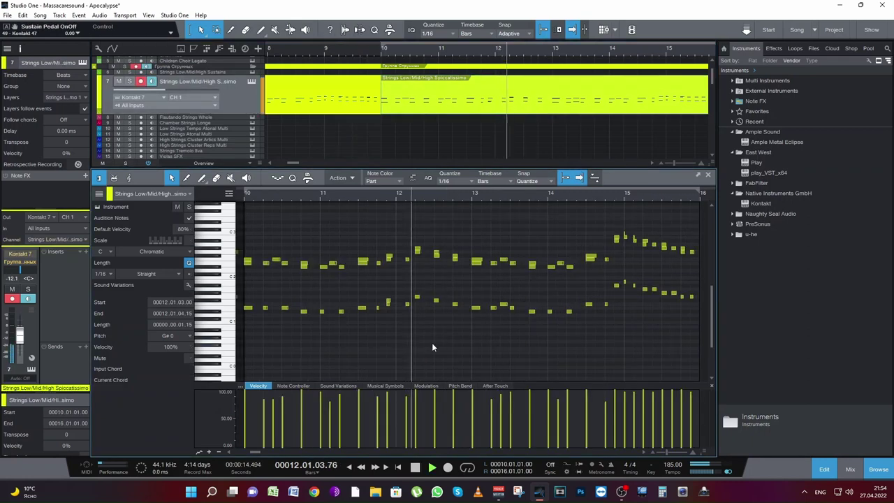
pyautogui.click(386, 193)
pyautogui.press('space')
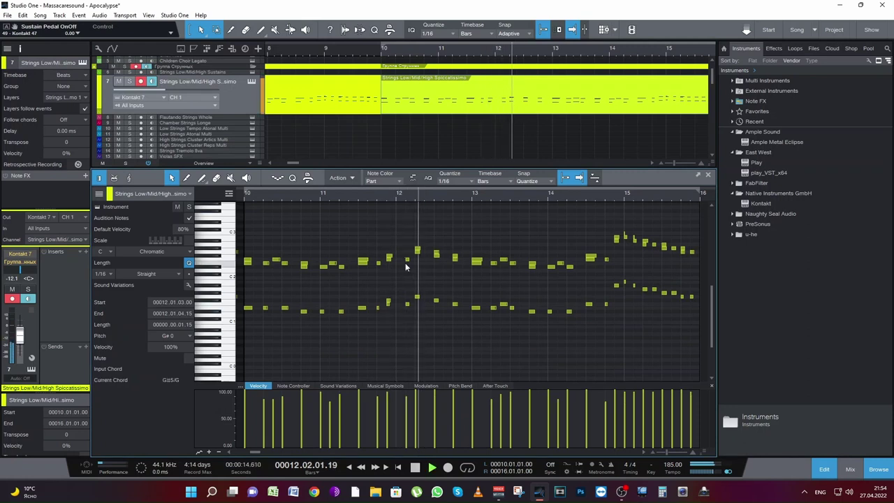
pyautogui.press('space')
pyautogui.scroll(-3, 493, 138)
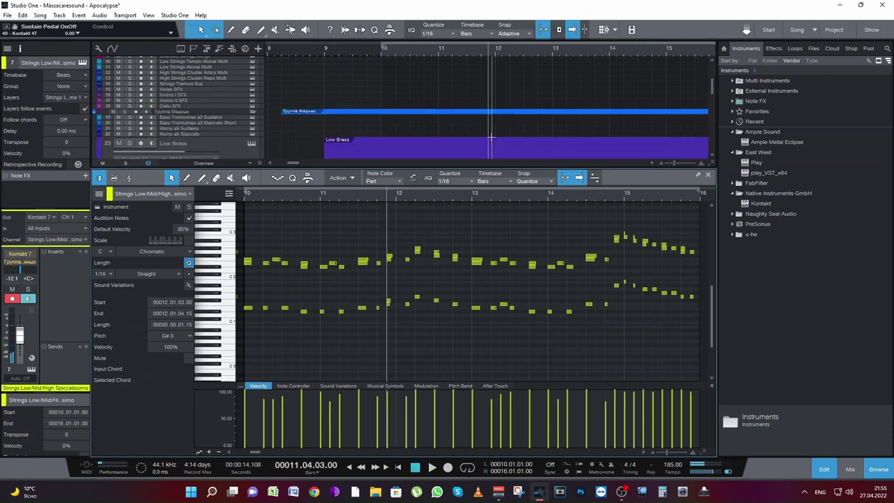
pyautogui.click(494, 137)
pyautogui.moveTo(487, 326); pyautogui.dragTo(574, 268)
pyautogui.press('space')
# - Shift the five note pairs across bars 13 and 14 so the first starts at 13.01.01, and play them
pyautogui.moveTo(498, 343); pyautogui.dragTo(603, 264)
pyautogui.moveTo(501, 286); pyautogui.dragTo(506, 285)
pyautogui.press('space')
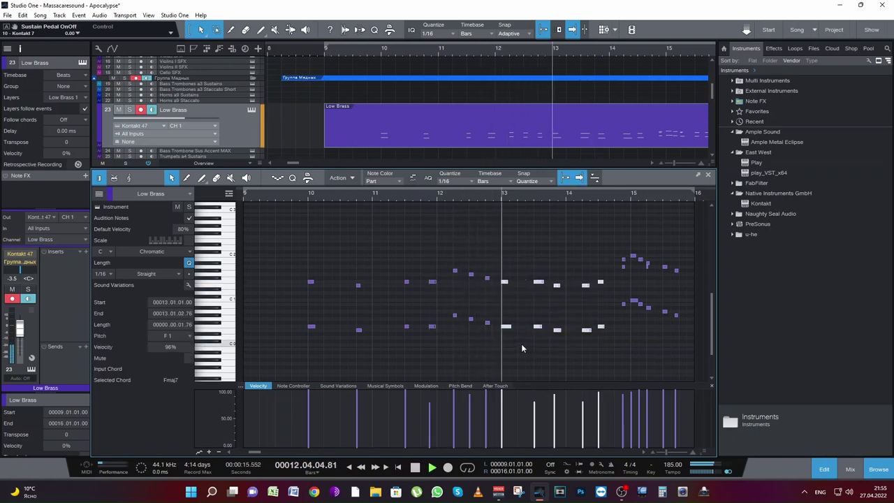
# - Delete the F note pair in the middle of bar 13 and move the following E pair to 13.04.01
pyautogui.press('space')
pyautogui.moveTo(555, 356); pyautogui.dragTo(552, 287)
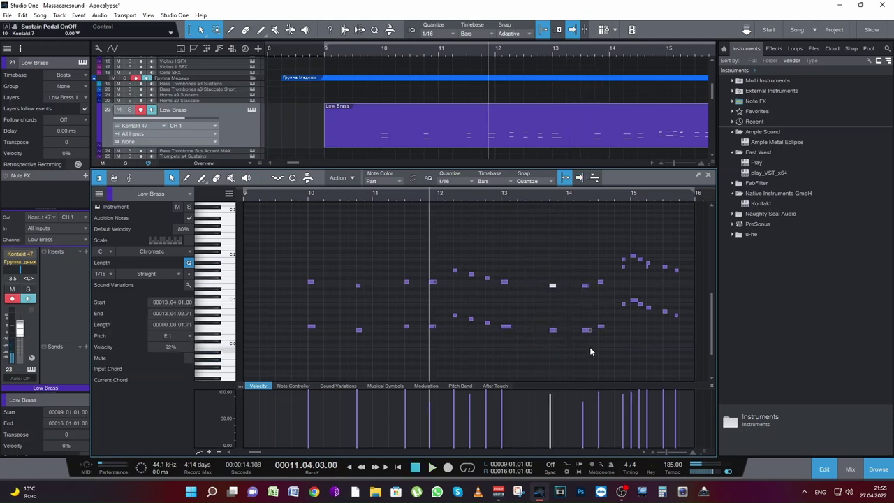
pyautogui.press('space')
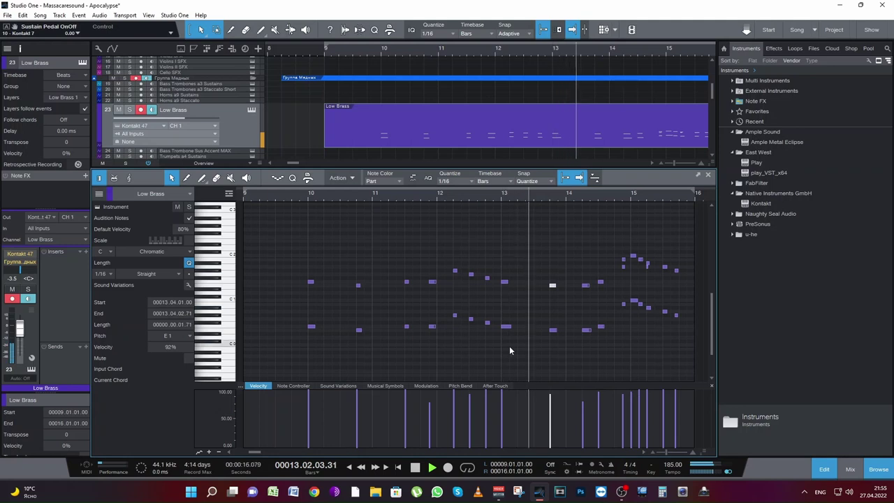
# - Set the velocity of the E note pair at 14.02.01 to 29% and play the passage
pyautogui.press('space')
pyautogui.moveTo(576, 355); pyautogui.dragTo(594, 276)
pyautogui.moveTo(583, 397); pyautogui.dragTo(583, 444)
pyautogui.press('space')
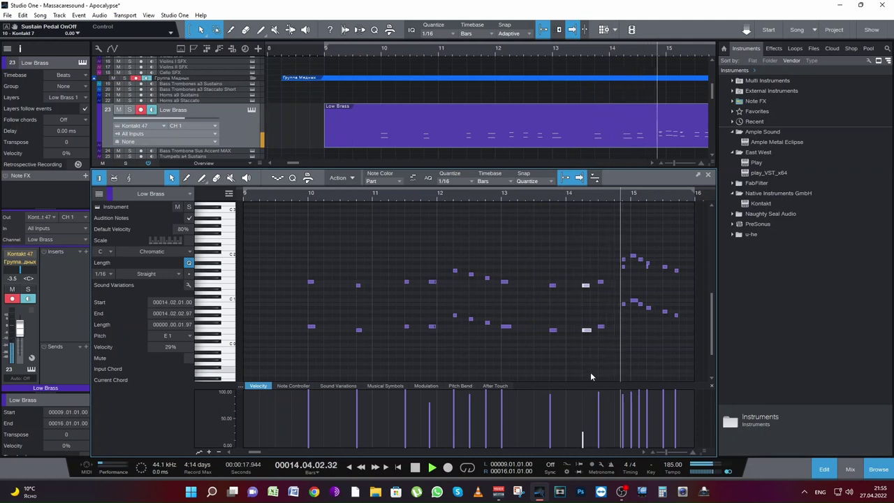
# - Move the closing descending run of notes to start at 15.01.01 and play it from there
pyautogui.press('space')
pyautogui.moveTo(624, 330); pyautogui.dragTo(710, 250)
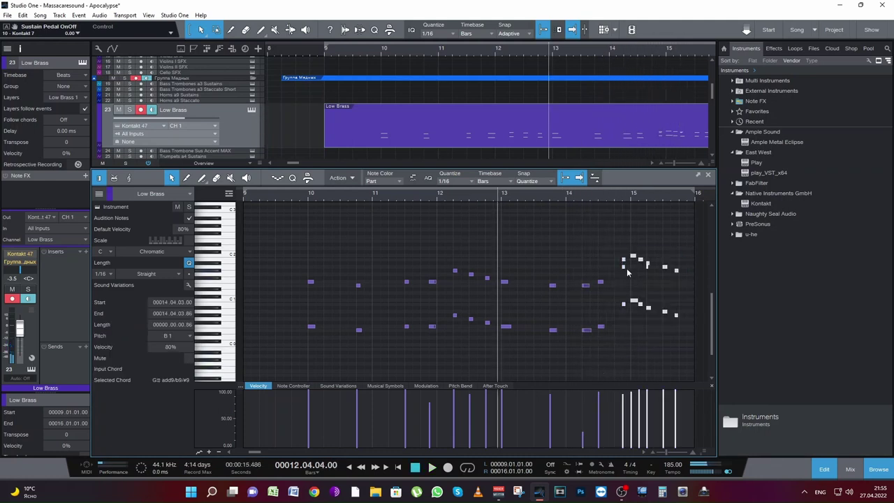
pyautogui.moveTo(625, 263); pyautogui.dragTo(632, 256)
pyautogui.click(633, 196)
pyautogui.press('space')
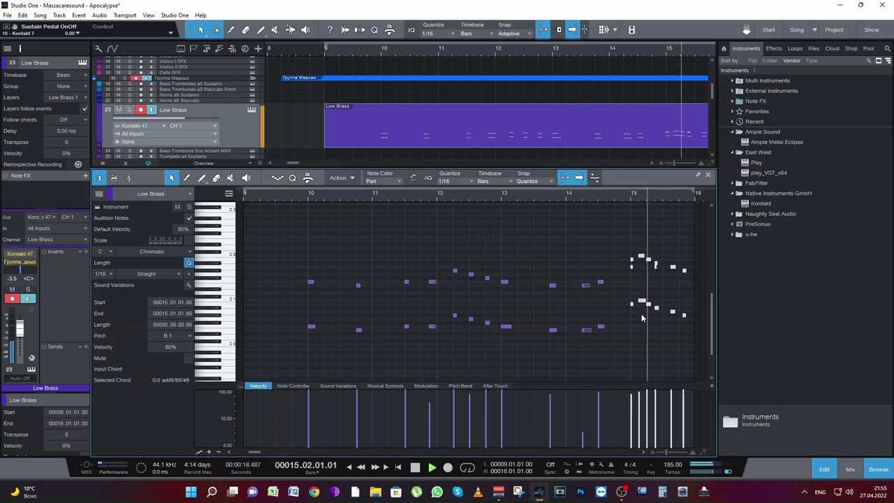
pyautogui.press('space')
pyautogui.press('space')
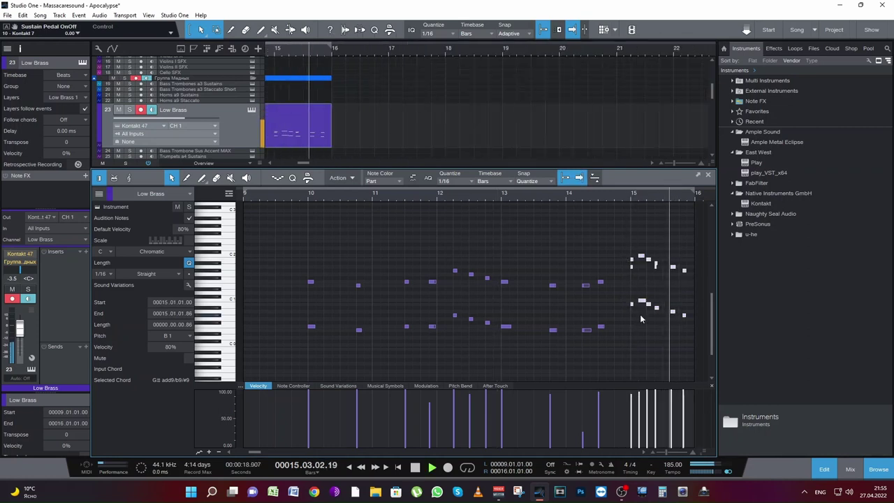
pyautogui.press('space')
# - Check the ending of the Strings Spiccatissimo part, and move the closing Low Brass run back to start at 14.04.03
pyautogui.scroll(5, 325, 136)
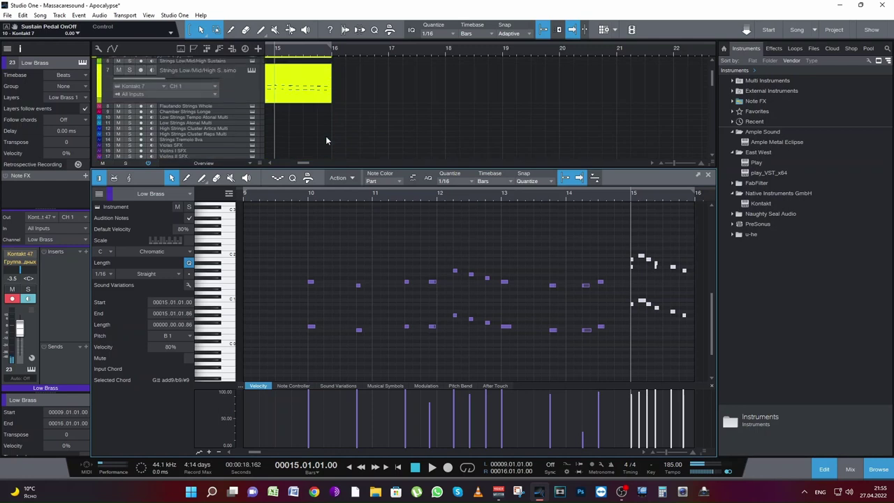
pyautogui.click(291, 93)
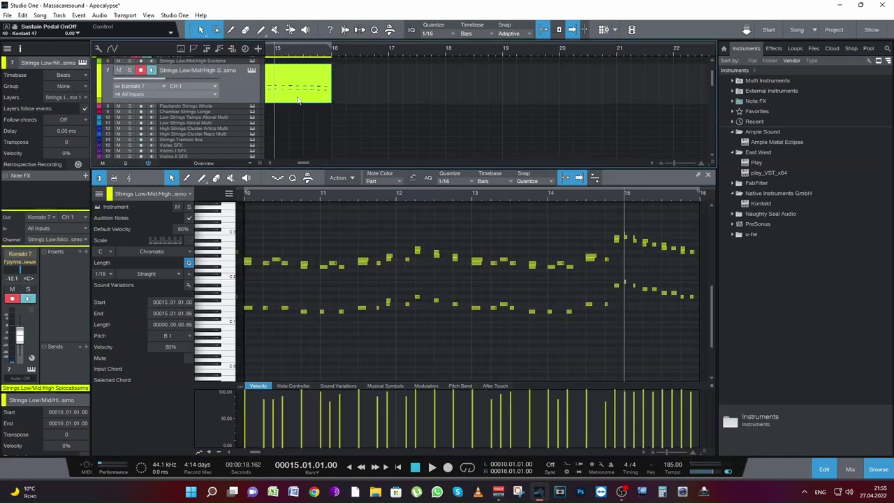
pyautogui.scroll(-5, 297, 100)
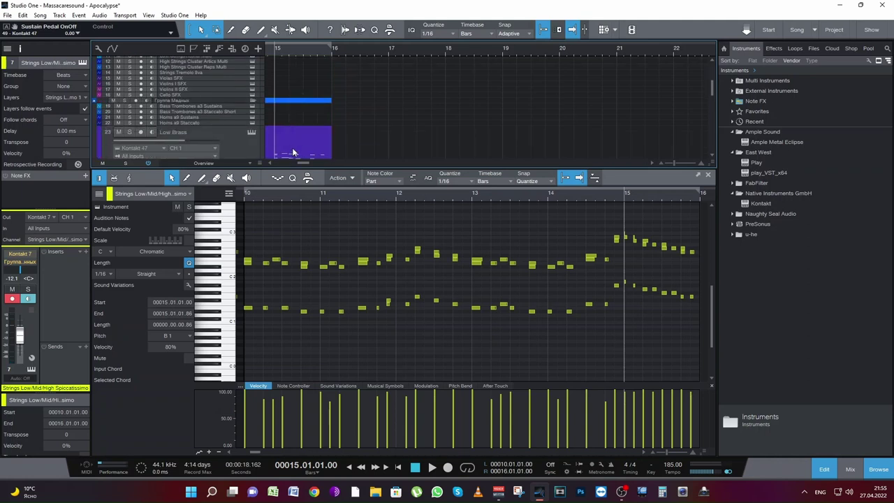
pyautogui.scroll(-2, 292, 153)
pyautogui.click(295, 112)
pyautogui.moveTo(627, 305); pyautogui.dragTo(713, 252)
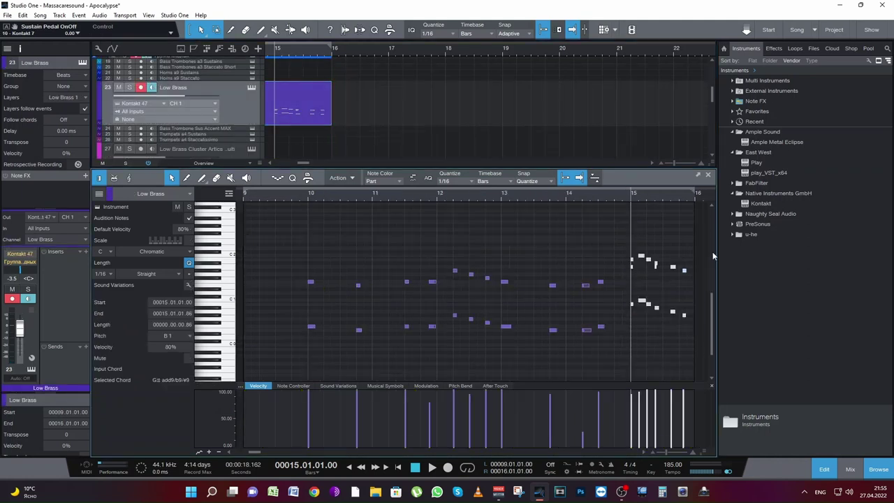
pyautogui.moveTo(633, 262); pyautogui.dragTo(624, 260)
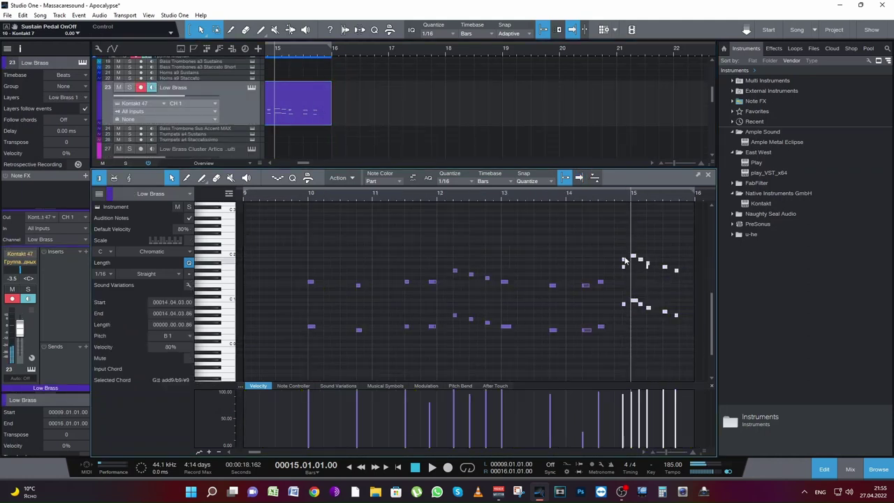
pyautogui.press('space')
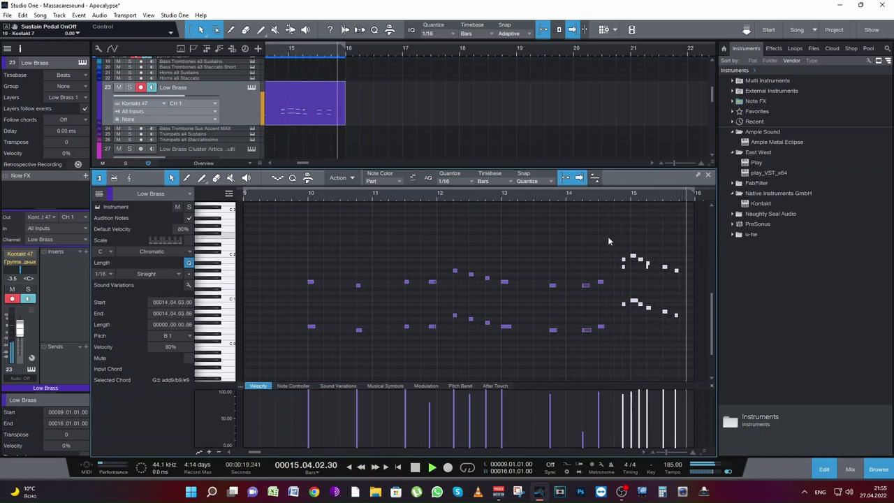
# - Move the last G# note pair of the closing run to start at 15.04.01 and play it back
pyautogui.press('space')
pyautogui.moveTo(687, 331); pyautogui.dragTo(682, 273)
pyautogui.press('space')
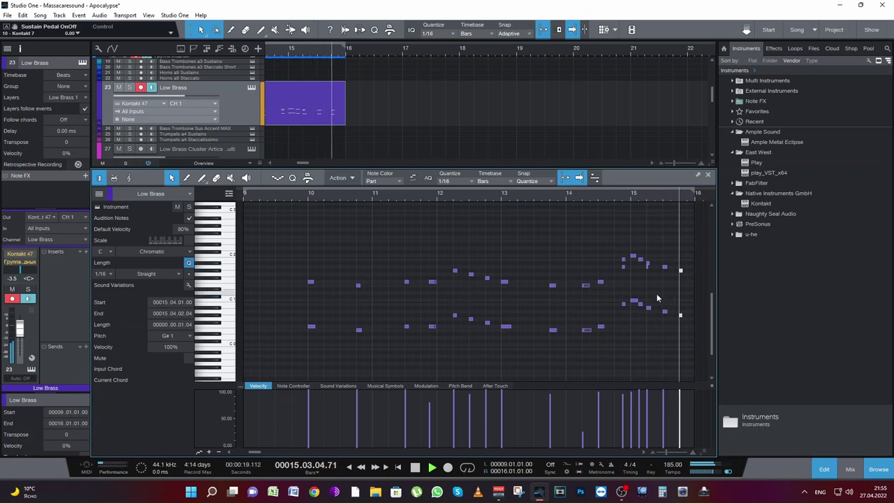
# - Step through the individual notes at the end of the closing run in bar 15
pyautogui.press('space')
pyautogui.press('Right')
pyautogui.press('Right')
pyautogui.press('Right')
pyautogui.press('Right')
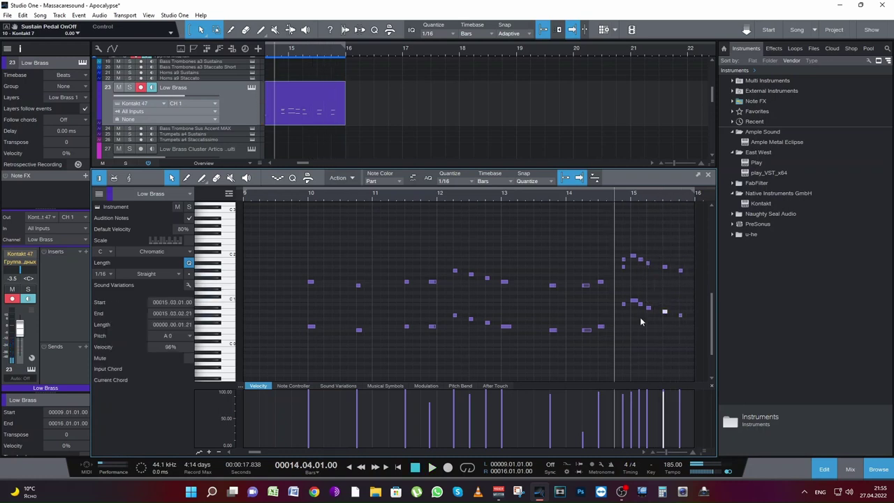
# - Lower the velocities of the closing Low Brass run from 15.01.01 onward to about 79% and play it back
pyautogui.press('space')
pyautogui.press('space')
pyautogui.press('space')
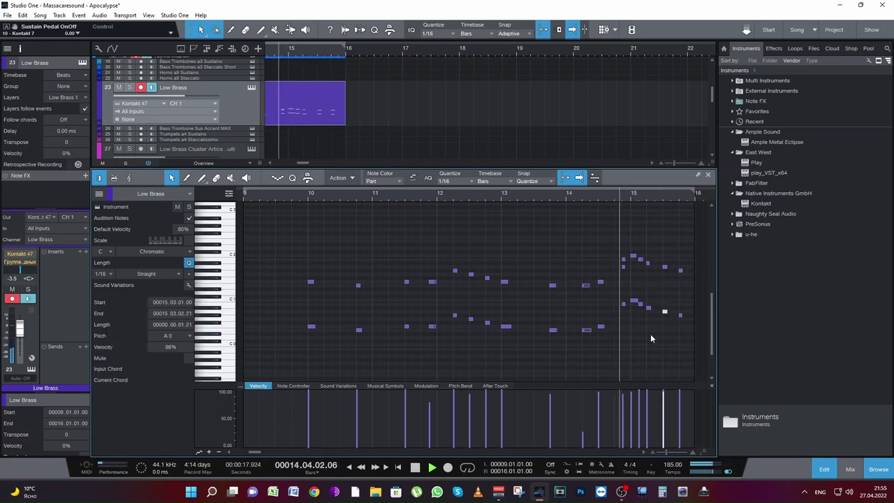
pyautogui.press('space')
pyautogui.moveTo(687, 336); pyautogui.dragTo(632, 253)
pyautogui.moveTo(639, 386); pyautogui.dragTo(639, 394)
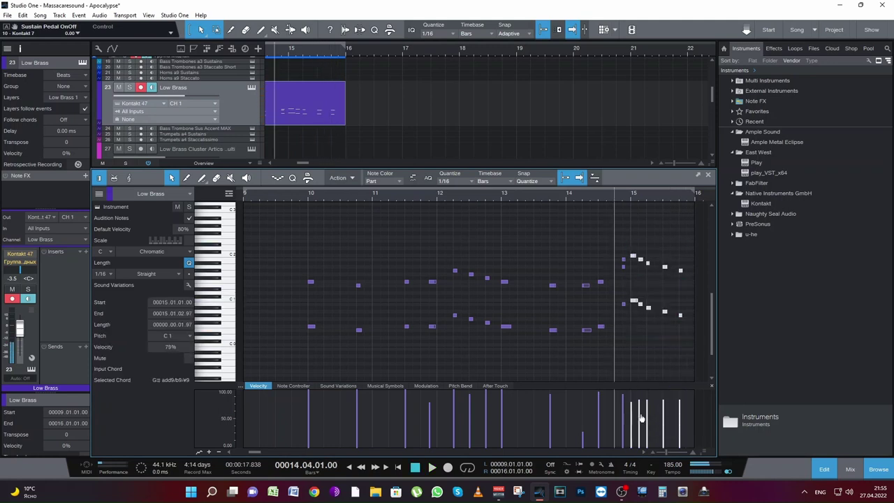
pyautogui.press('space')
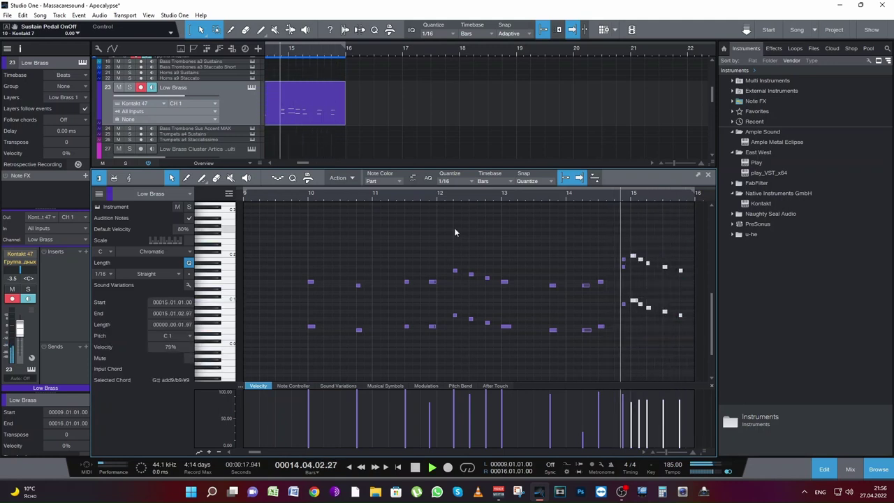
# - Copy the closing run of the Strings Spiccatissimo part from 14.04.03 onward and place the playhead at its first note
pyautogui.scroll(2, 422, 139)
pyautogui.scroll(3, 429, 143)
pyautogui.press('space')
pyautogui.click(308, 70)
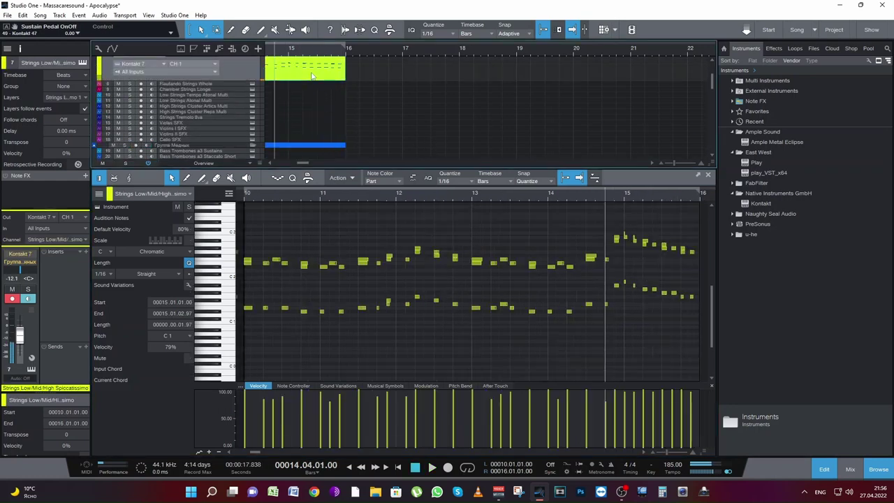
pyautogui.moveTo(622, 322); pyautogui.dragTo(709, 226)
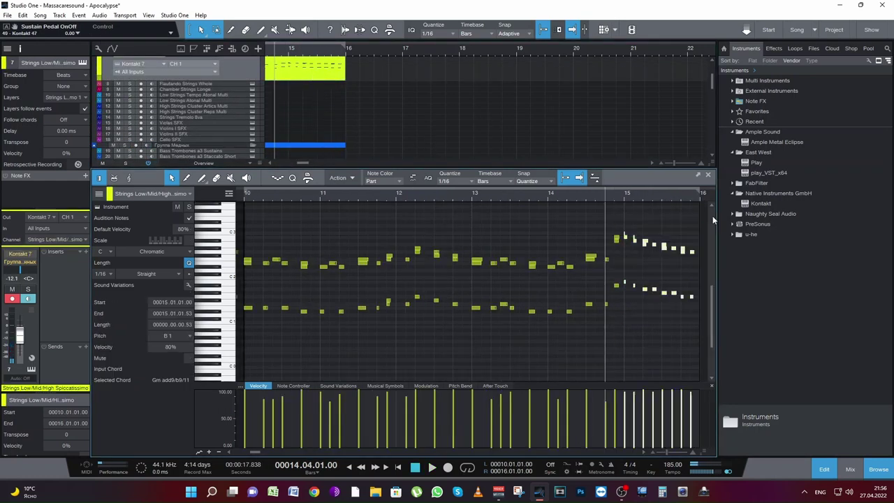
pyautogui.click(677, 225)
pyautogui.moveTo(699, 315); pyautogui.dragTo(614, 223)
pyautogui.click(614, 199)
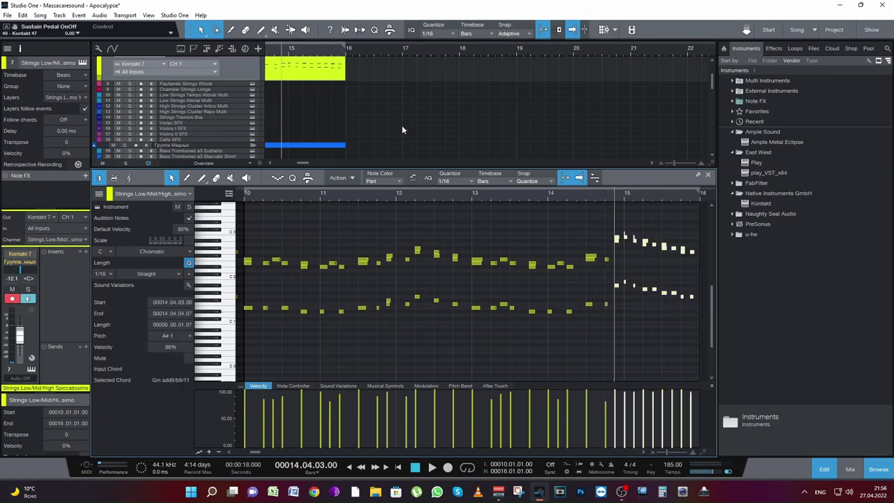
# - Replace the closing Low Brass run with the copied strings notes at 14.04.03, transpose them down an octave and play them
pyautogui.scroll(-3, 353, 102)
pyautogui.click(304, 139)
pyautogui.click(304, 140)
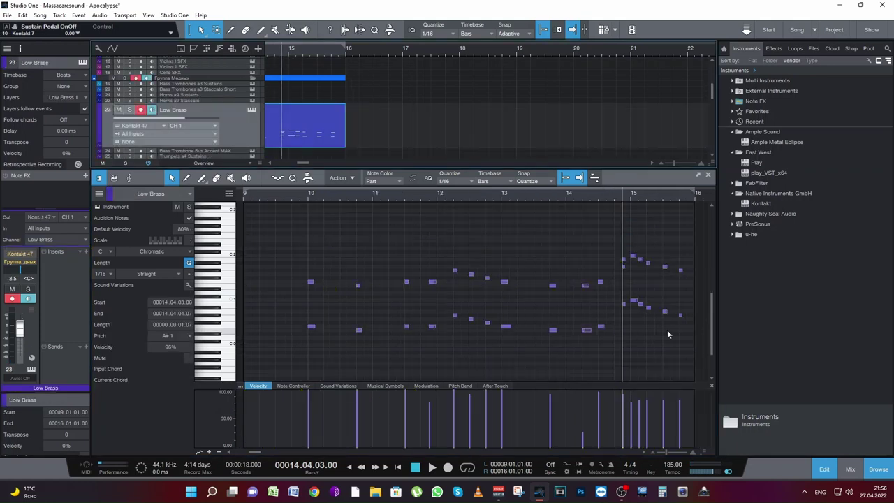
pyautogui.moveTo(703, 332); pyautogui.dragTo(620, 239)
pyautogui.hotkey('ctrl', 'v')
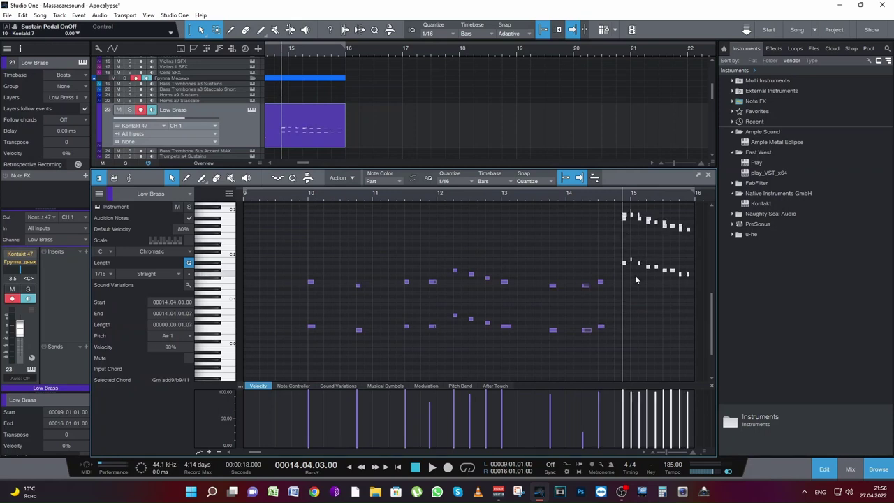
pyautogui.hotkey('shift', 'Down')
pyautogui.press('space')
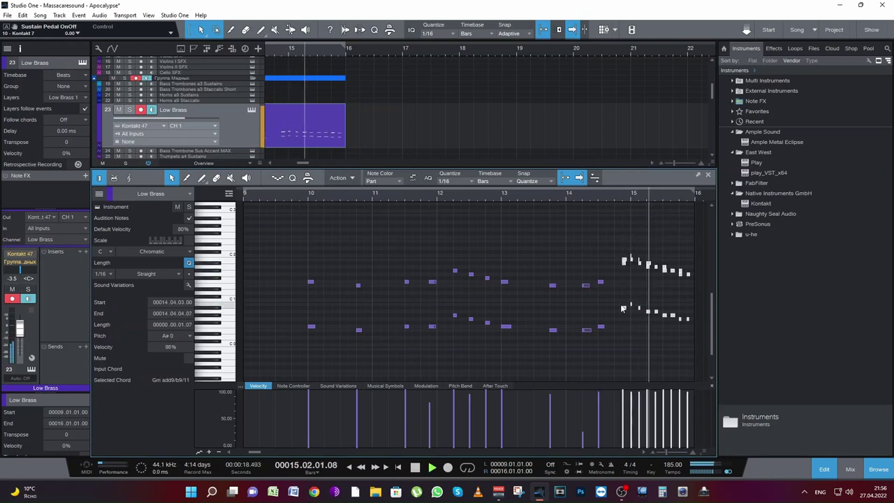
# - Delete the off-beat notes after beats 2, 3 and 4 of bar 15 from the pasted Low Brass run
pyautogui.press('space')
pyautogui.click(647, 330)
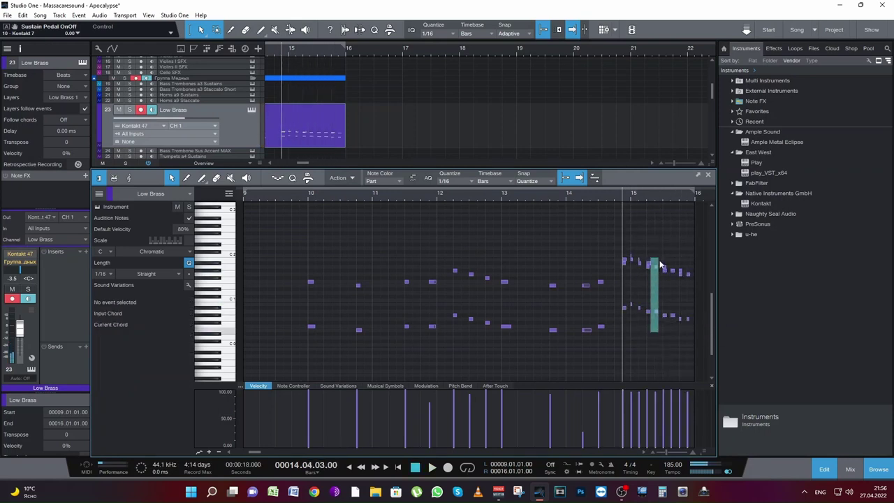
pyautogui.moveTo(661, 266); pyautogui.dragTo(671, 326)
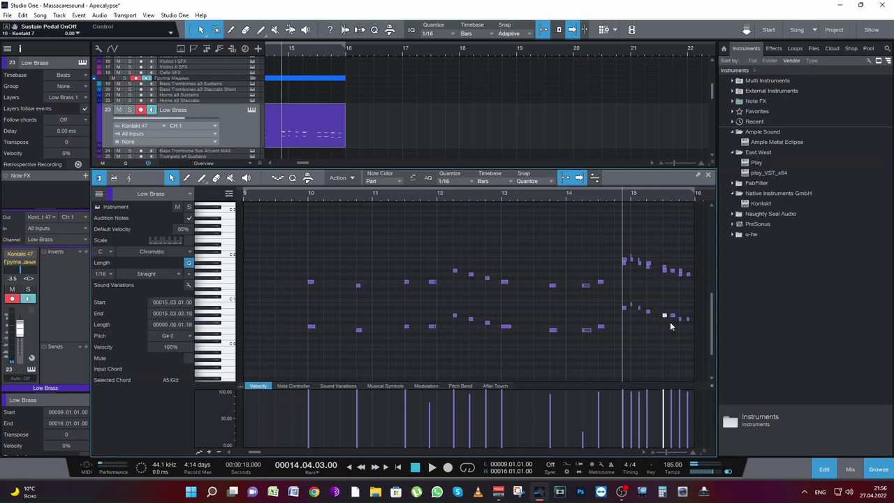
pyautogui.moveTo(672, 270); pyautogui.dragTo(680, 272)
pyautogui.click(687, 273)
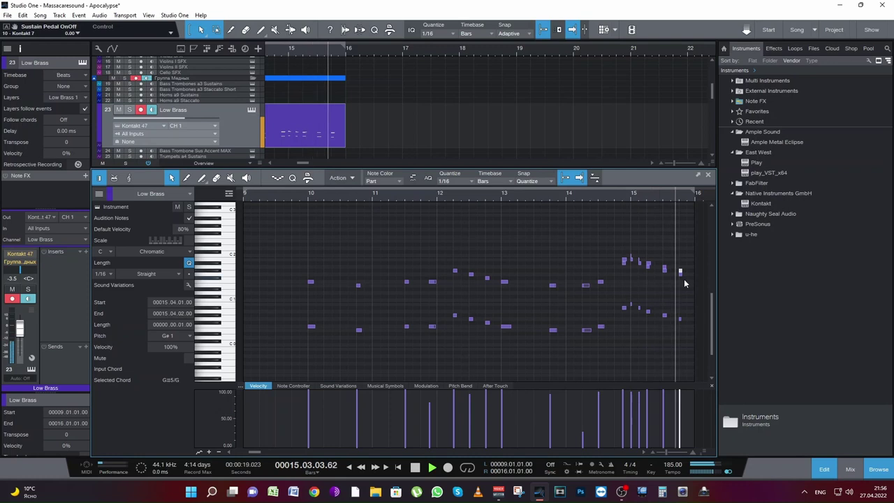
# - Thin the pasted run's upper note clusters to single notes doubling the lower line, and play it back
pyautogui.press('space')
pyautogui.click(633, 262)
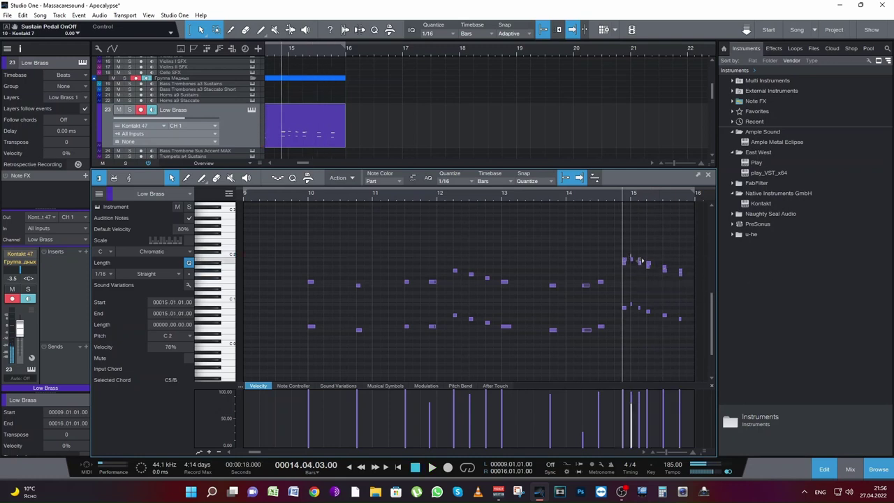
pyautogui.moveTo(640, 261)
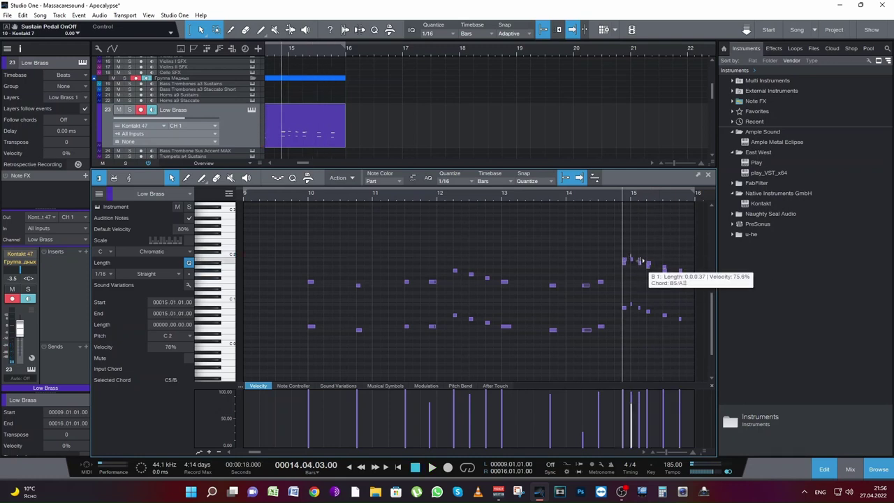
pyautogui.click(649, 265)
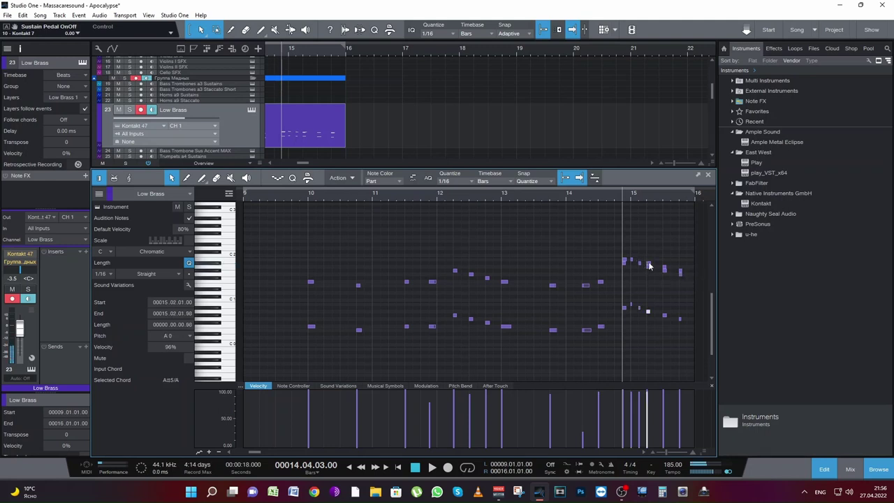
pyautogui.press('Right')
pyautogui.press('Right')
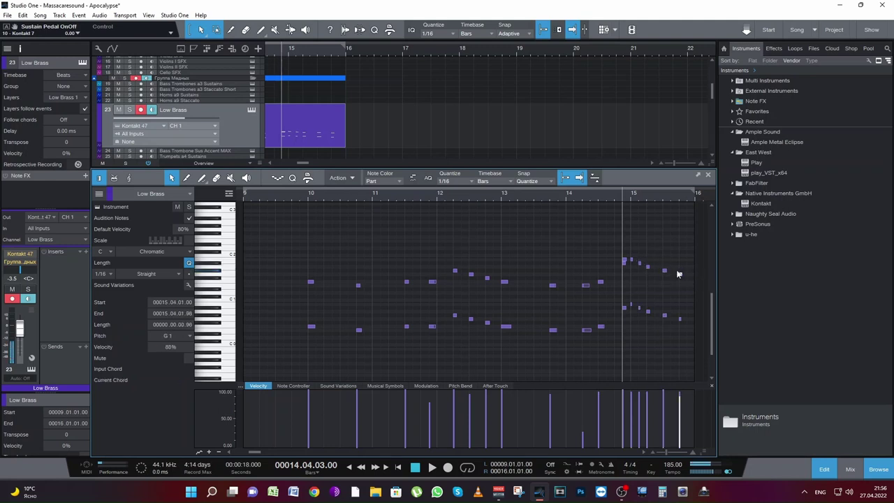
pyautogui.press('Left')
pyautogui.press('Left')
pyautogui.press('Left')
pyautogui.press('space')
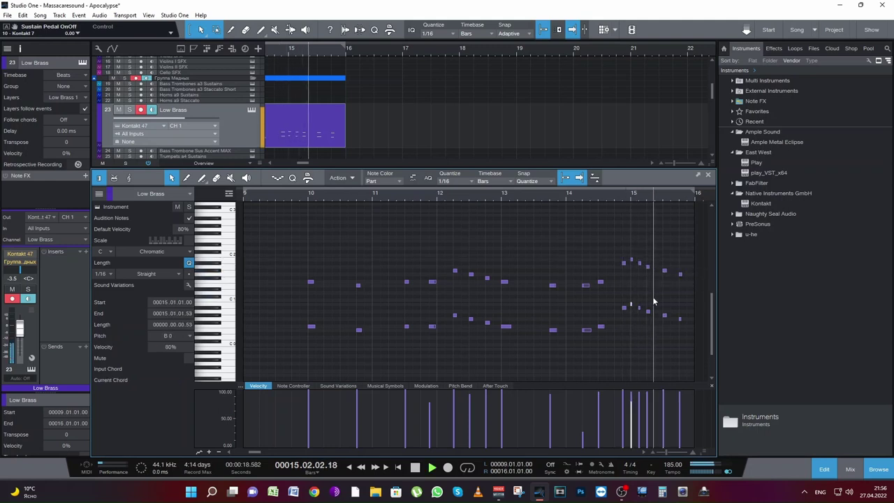
pyautogui.press('space')
# - Move the whole closing Low Brass run earlier to start at 14.04.02 and play it back
pyautogui.hotkey('ctrl', 'a')
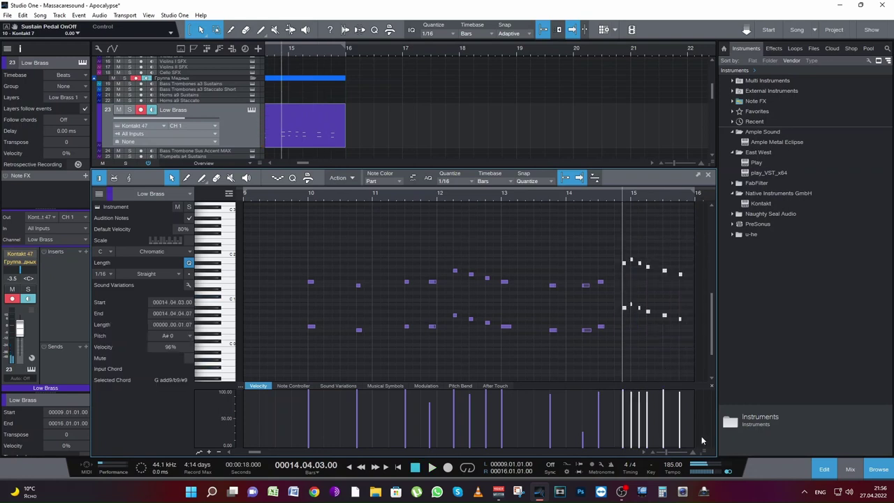
pyautogui.moveTo(669, 454); pyautogui.dragTo(682, 454)
pyautogui.moveTo(628, 262); pyautogui.dragTo(613, 260)
pyautogui.press('space')
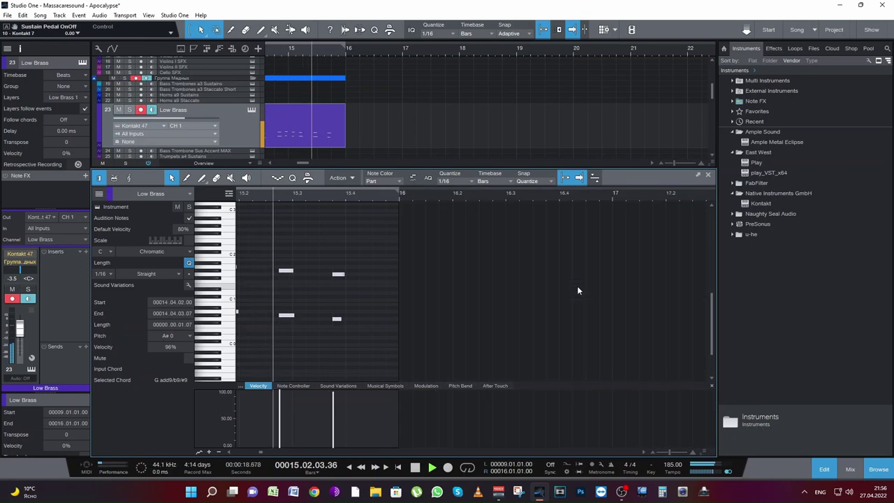
pyautogui.press('space')
pyautogui.press('space')
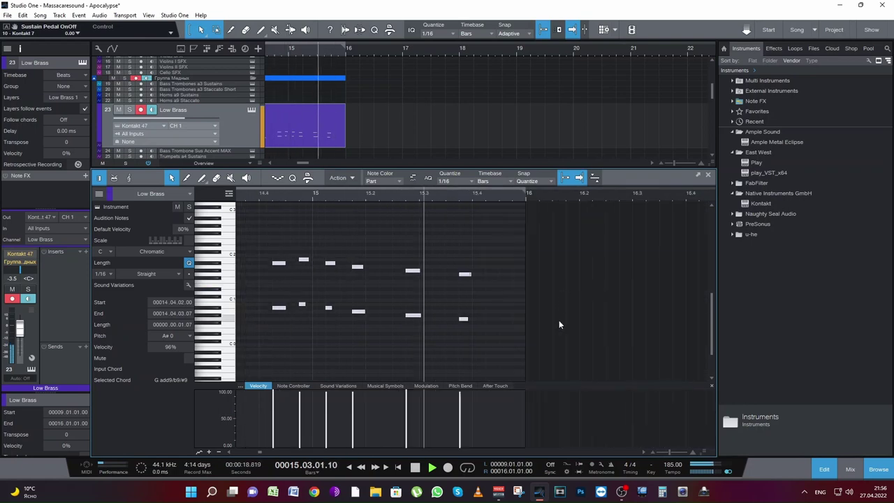
pyautogui.press('space')
# - Move all Low Brass notes before the closing run earlier so the first starts at 9.04.04, and play the part from 9.03.03
pyautogui.moveTo(671, 453); pyautogui.dragTo(651, 452)
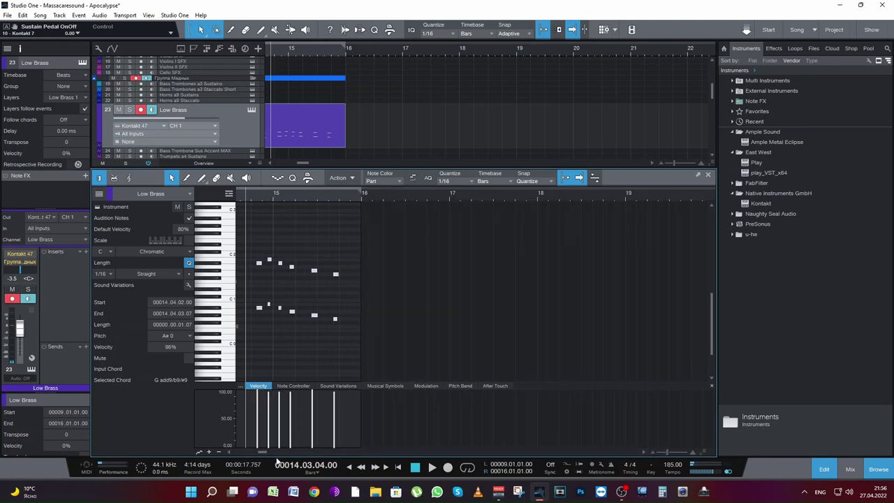
pyautogui.click(257, 454)
pyautogui.click(258, 454)
pyautogui.moveTo(650, 362); pyautogui.dragTo(106, 255)
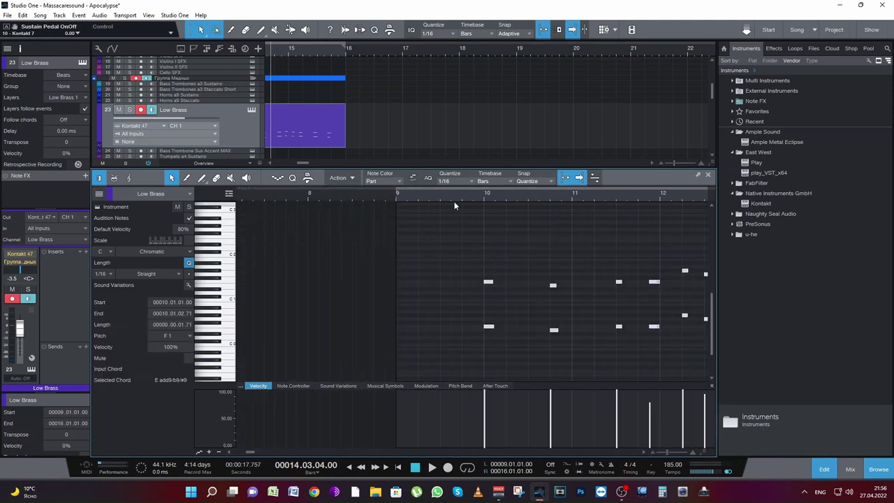
pyautogui.click(464, 195)
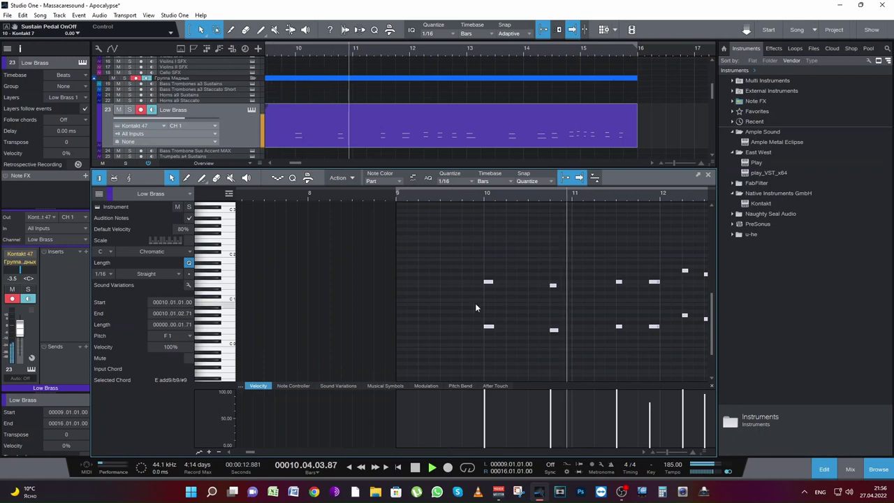
pyautogui.press('space')
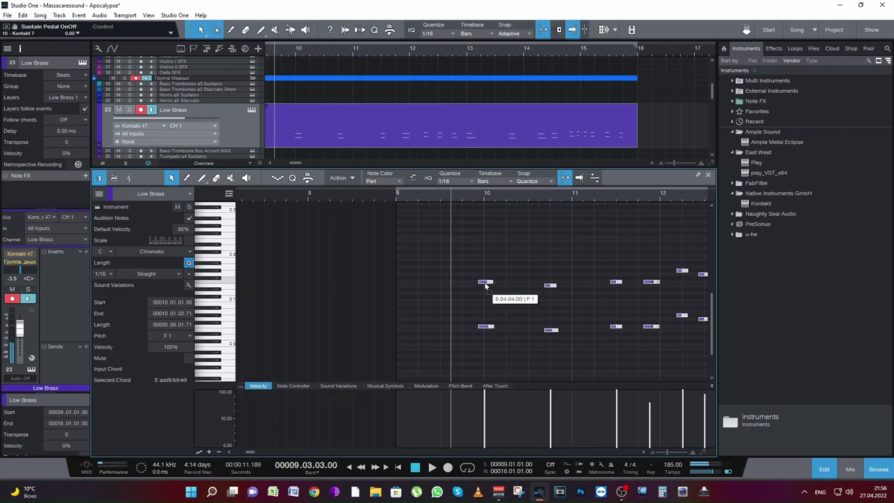
pyautogui.moveTo(488, 285); pyautogui.dragTo(482, 284)
pyautogui.press('space')
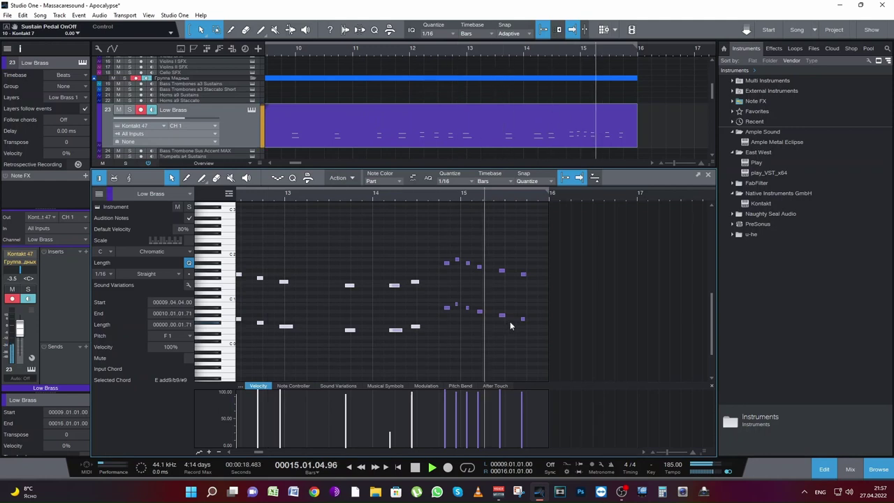
pyautogui.press('space')
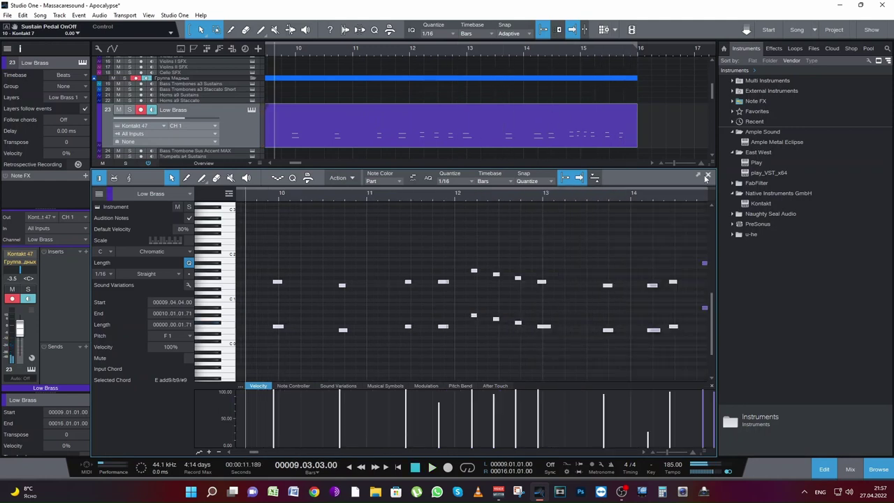
# - Close the note editor, save the song and bring the whole arrangement into view
pyautogui.click(707, 176)
pyautogui.hotkey('ctrl', 's')
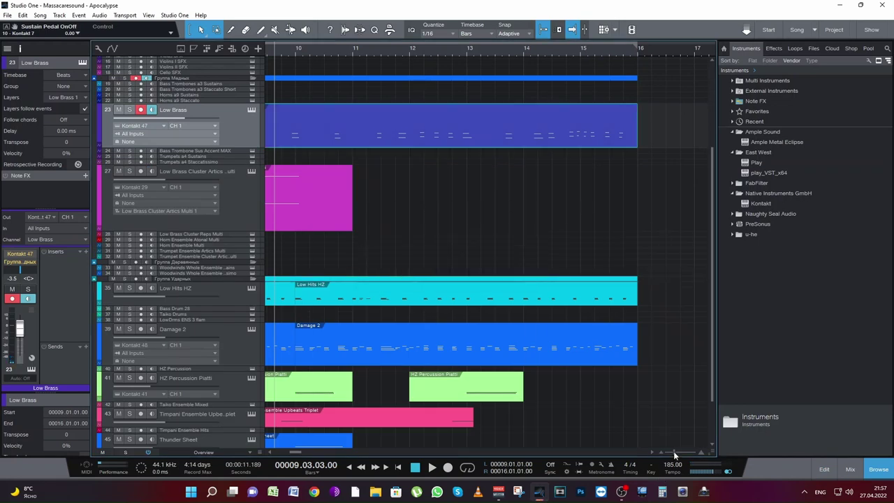
pyautogui.moveTo(674, 453); pyautogui.dragTo(673, 451)
pyautogui.scroll(-2, 425, 374)
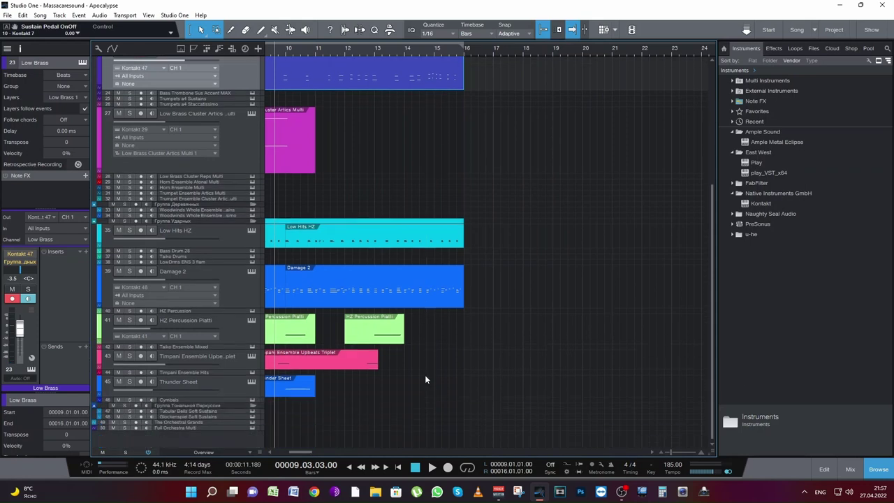
pyautogui.moveTo(315, 453); pyautogui.dragTo(291, 455)
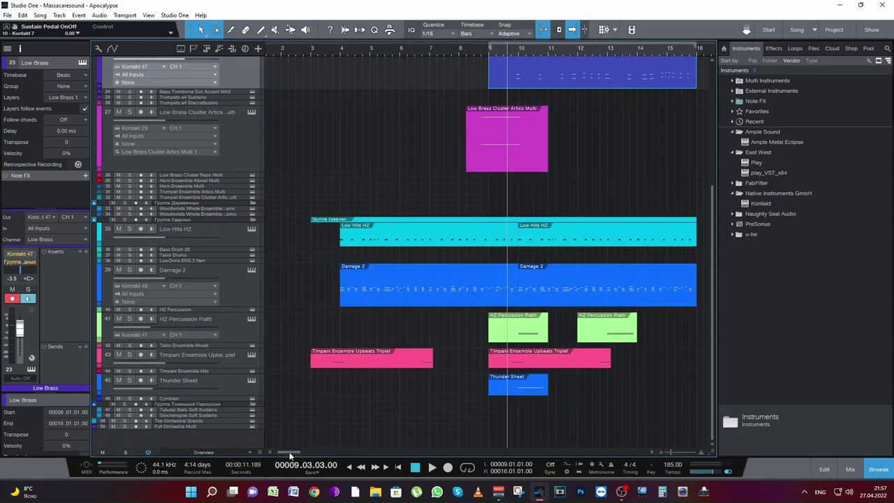
pyautogui.scroll(5, 439, 294)
pyautogui.click(455, 267)
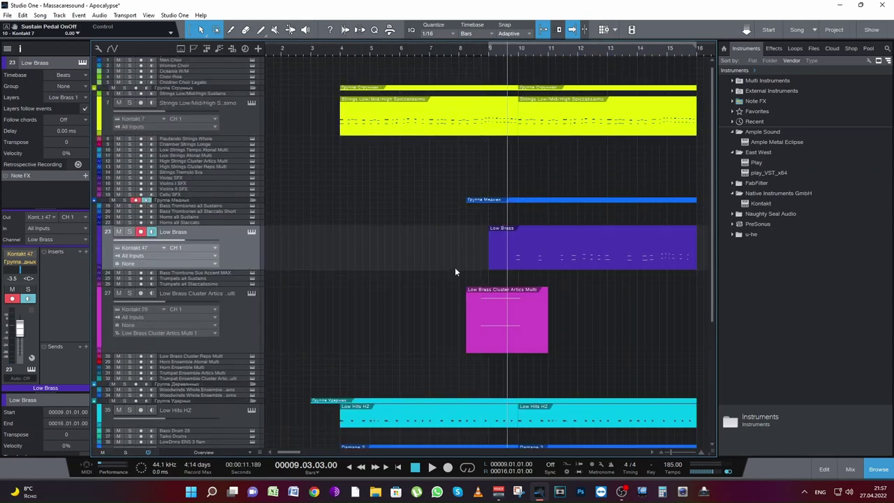
# - Audition the Low Strings Tempo Atonal Multi and Low Strings Atonal Multi tracks with the playhead at 8.04.01, and enlarge the latter track
pyautogui.click(485, 52)
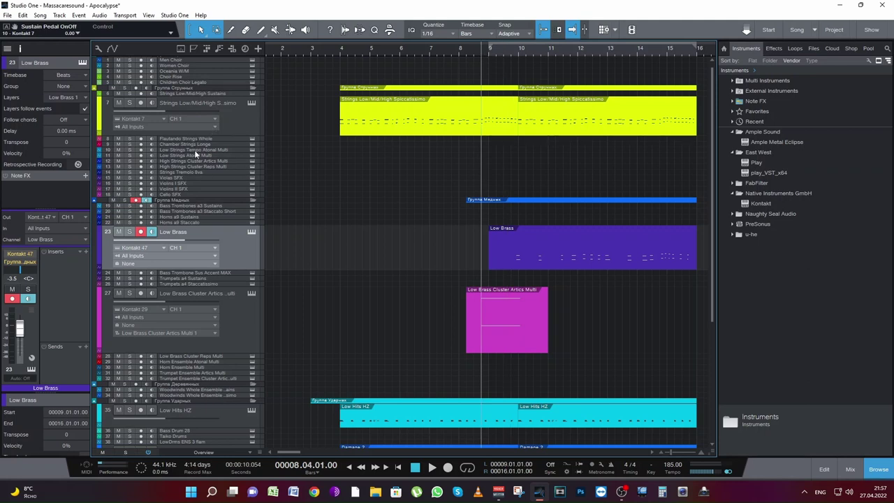
pyautogui.click(193, 150)
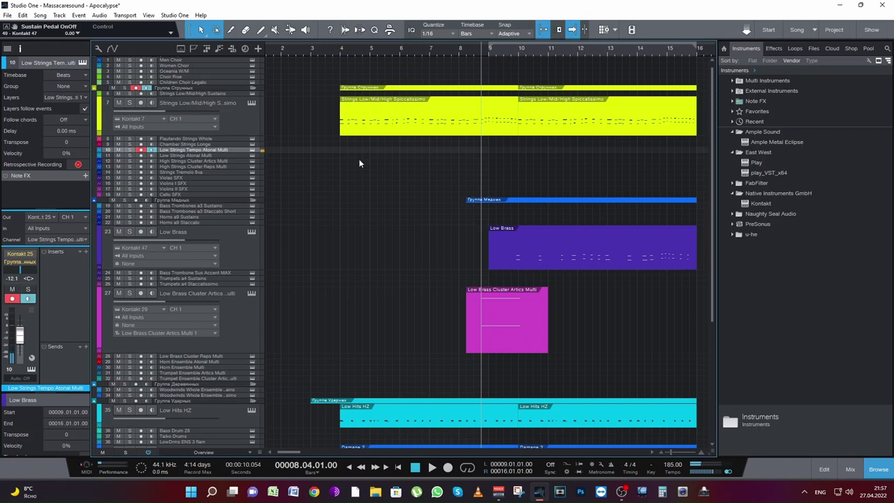
pyautogui.click(209, 155)
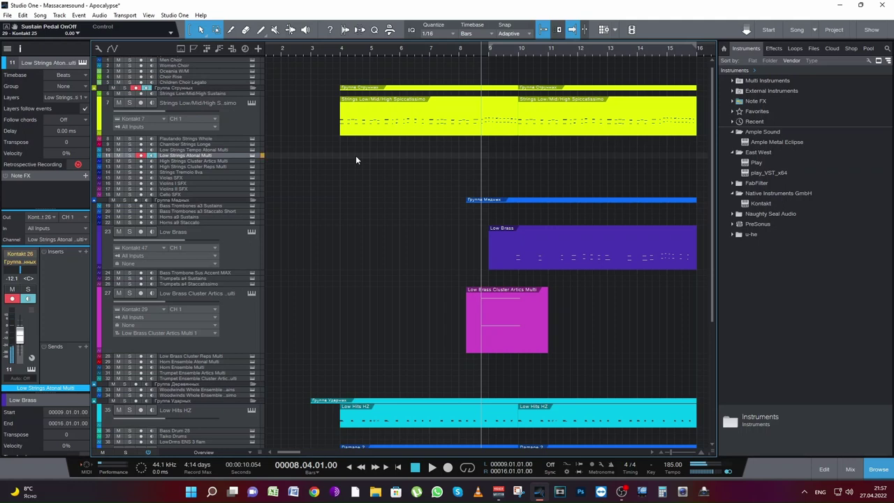
pyautogui.press('space')
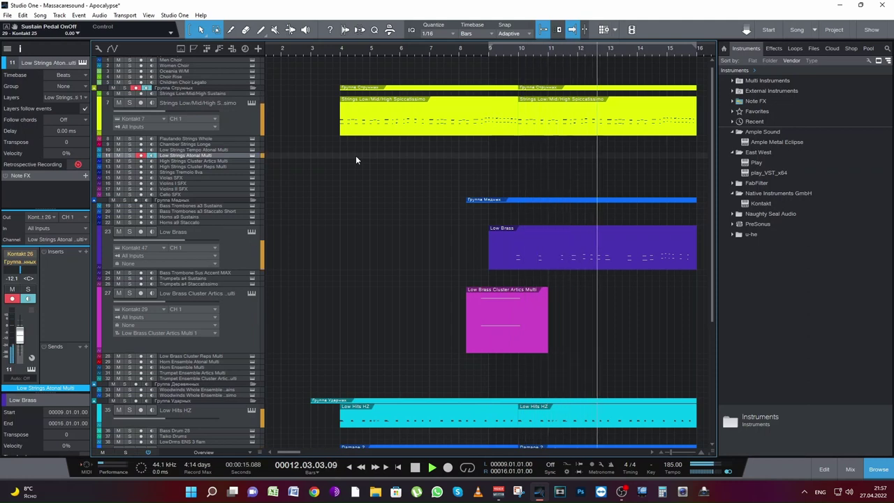
pyautogui.press('space')
pyautogui.moveTo(238, 159); pyautogui.dragTo(236, 202)
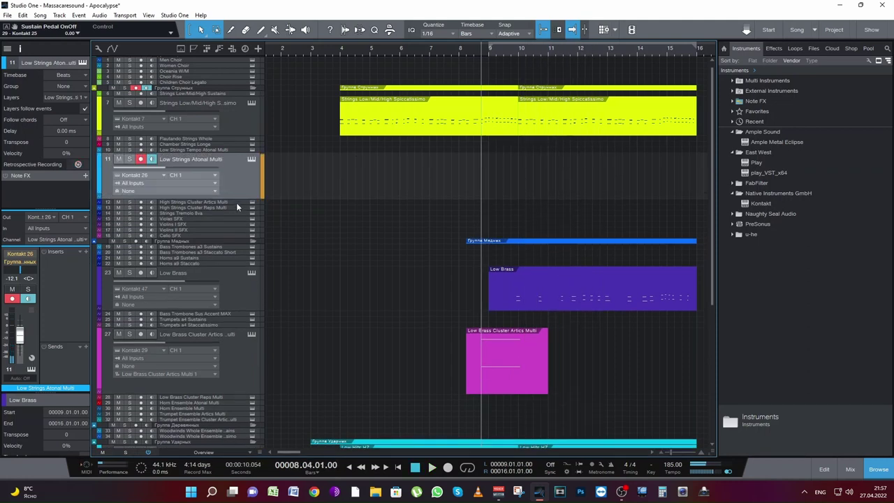
# - Set the Low Strings Atonal Multi track volume to -3.6 dB and record its part from 8.04.01 into bar 15
pyautogui.moveTo(182, 167); pyautogui.dragTo(200, 169)
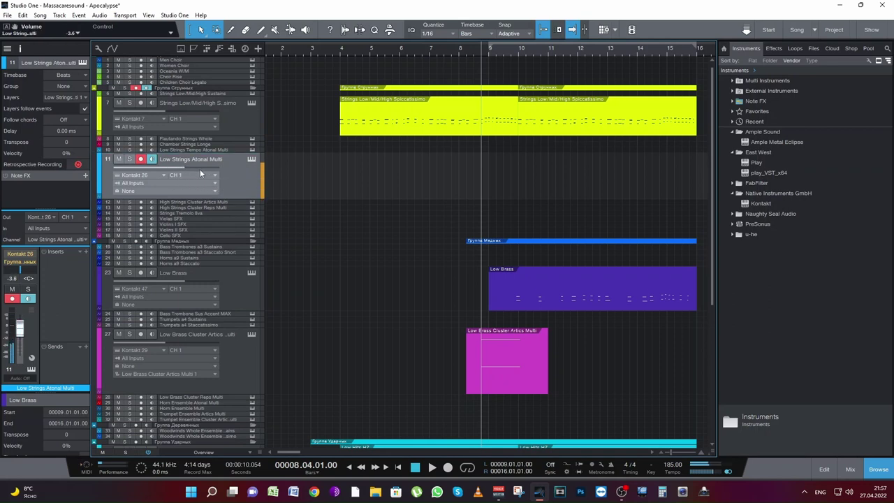
pyautogui.press('space')
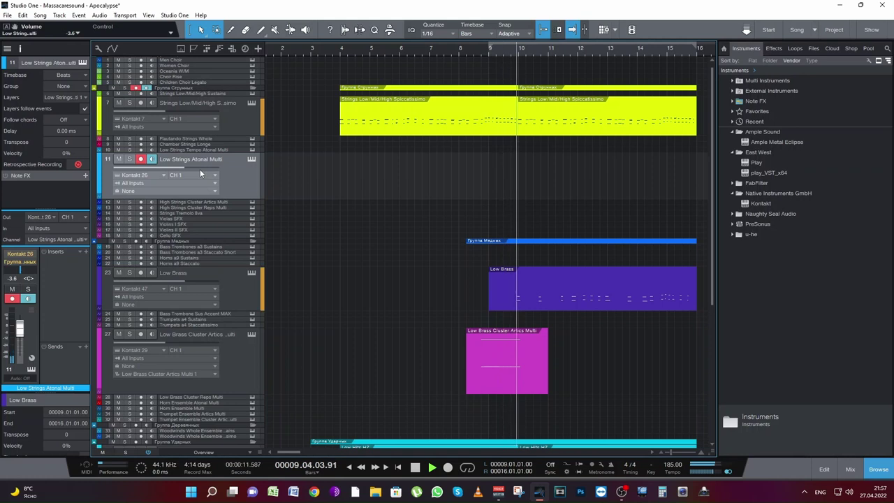
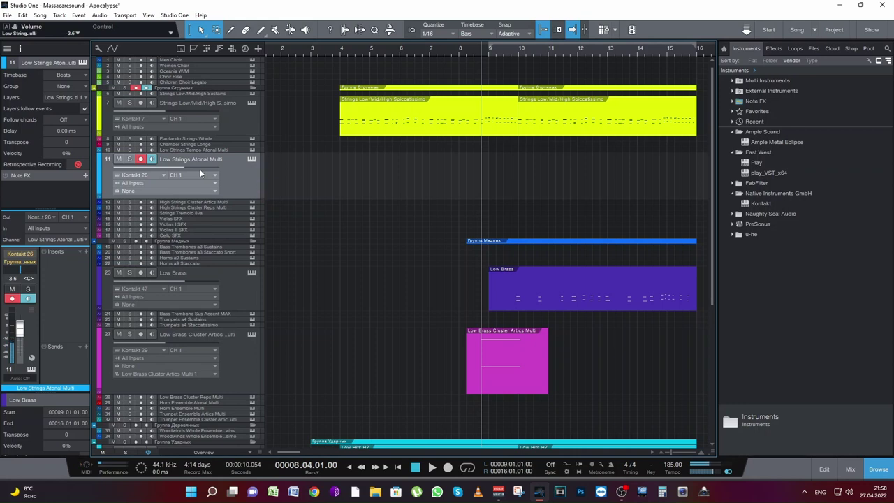
pyautogui.press('space')
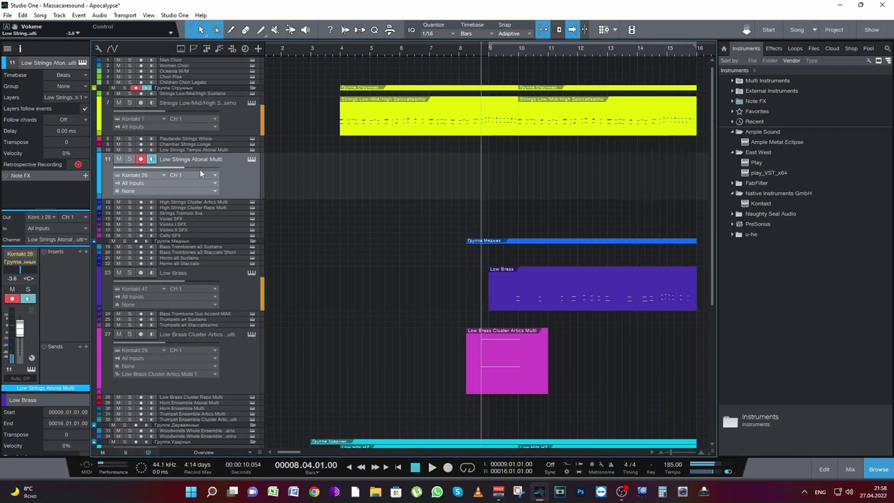
pyautogui.press('KP_Multiply')
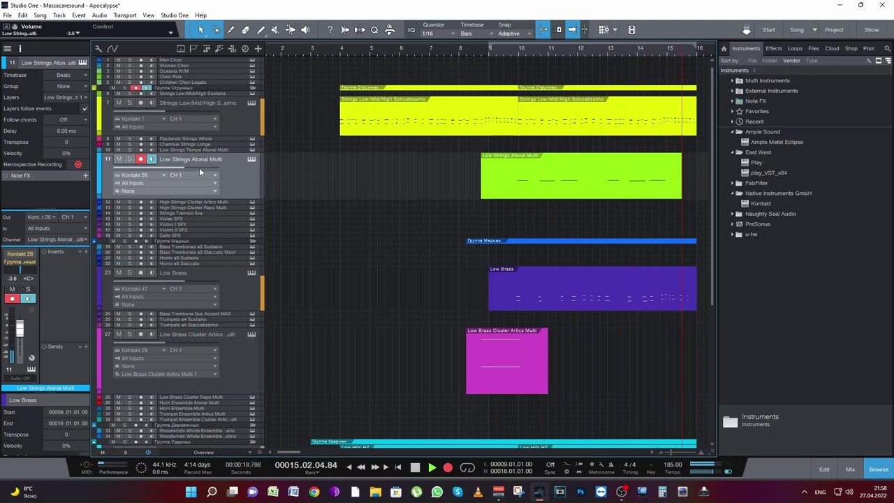
pyautogui.press('space')
# - Play the spiccatissimo strings part in the note editor for comparison and open the recorded Low Strings Atonal Multi part
pyautogui.doubleClick(489, 119)
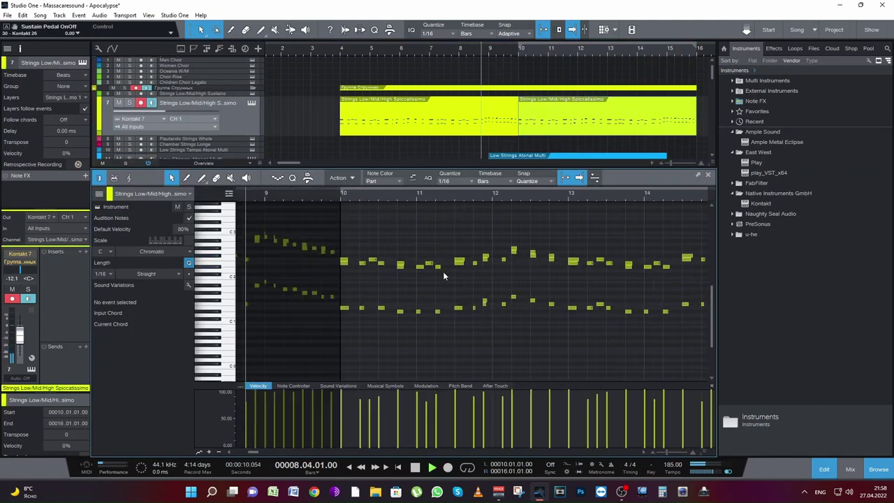
pyautogui.press('space')
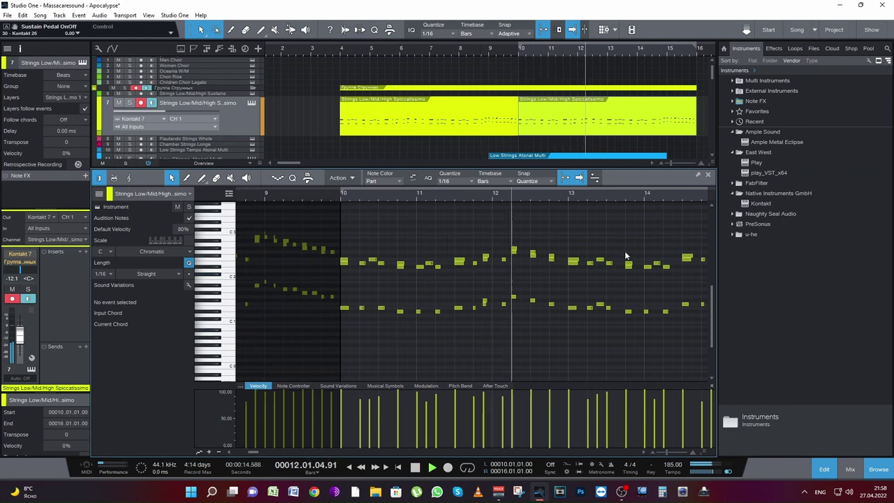
pyautogui.click(577, 155)
pyautogui.press('space')
# - Quantize the Low Strings Atonal Multi notes and move the first three and the last one a sixteenth later, placing the last at 14.03.01
pyautogui.moveTo(506, 296); pyautogui.dragTo(696, 235)
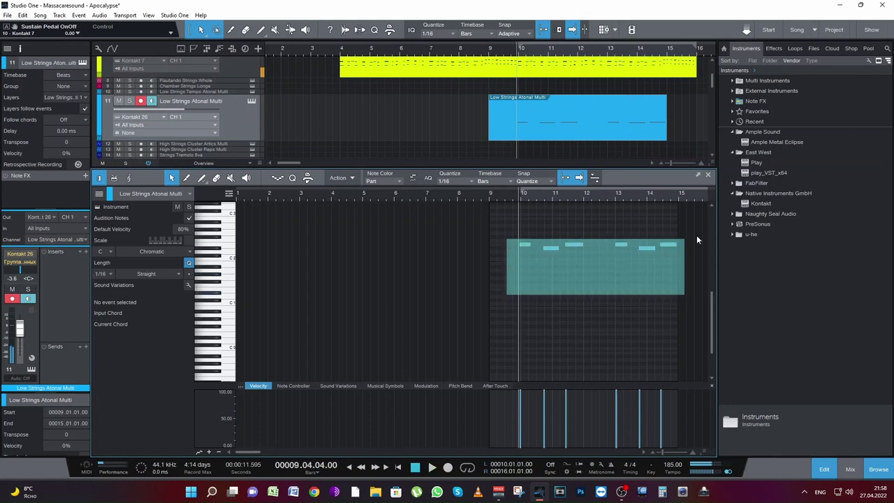
pyautogui.click(528, 255)
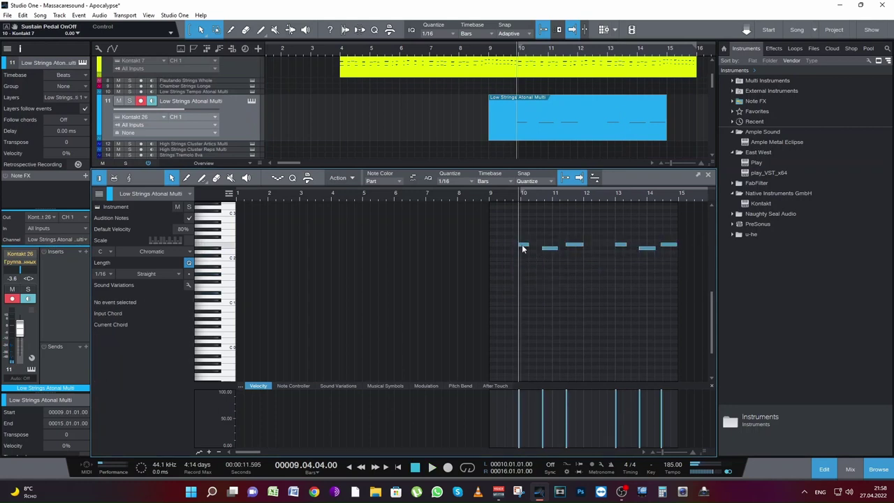
pyautogui.click(524, 246)
pyautogui.click(551, 248)
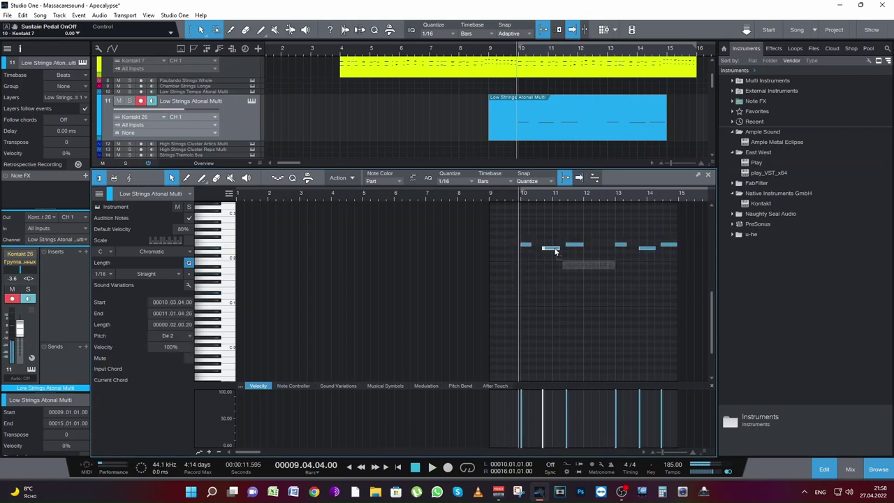
pyautogui.click(575, 245)
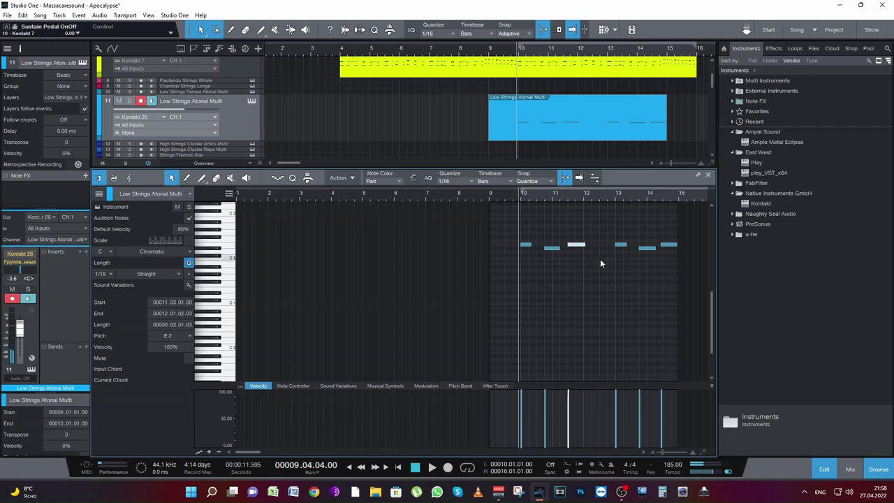
pyautogui.click(634, 263)
pyautogui.click(669, 245)
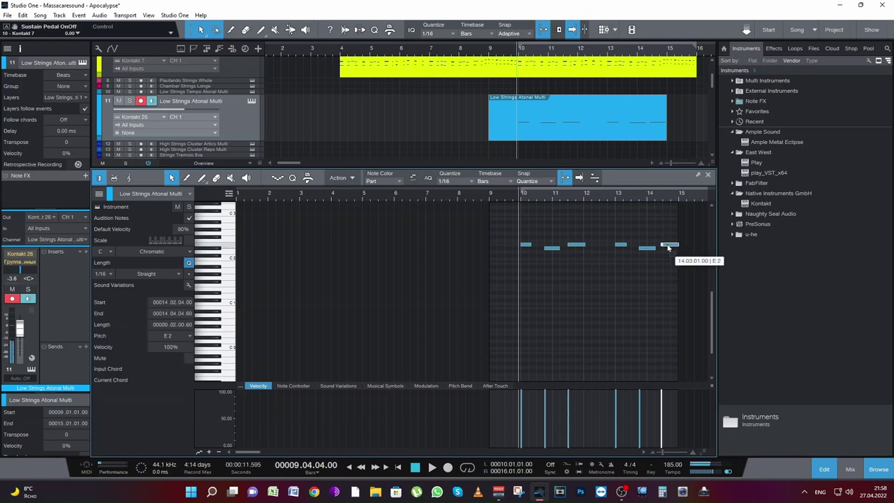
# - Play the Low Strings Atonal Multi part from 9.04.04 and close the note editor
pyautogui.press('space')
pyautogui.click(708, 174)
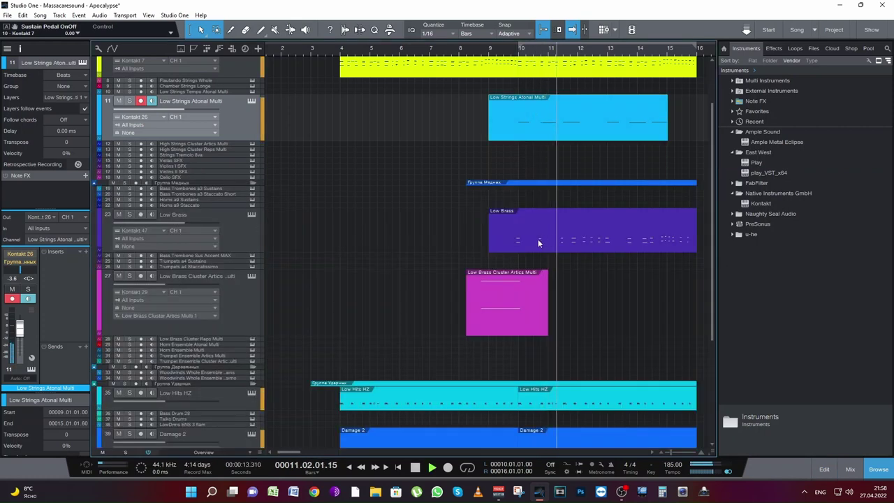
pyautogui.press('space')
# - Save the song and trim the start of the Low Strings Atonal Multi event to bar 10
pyautogui.hotkey('ctrl', 's')
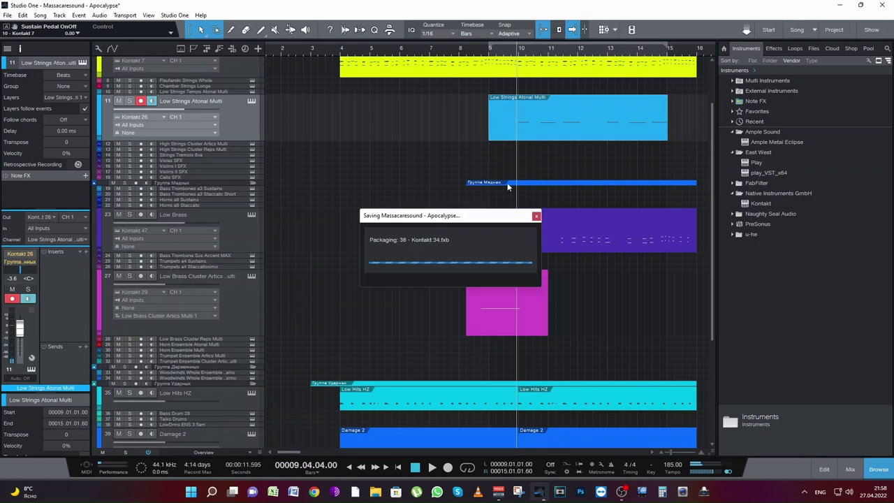
pyautogui.scroll(2, 510, 192)
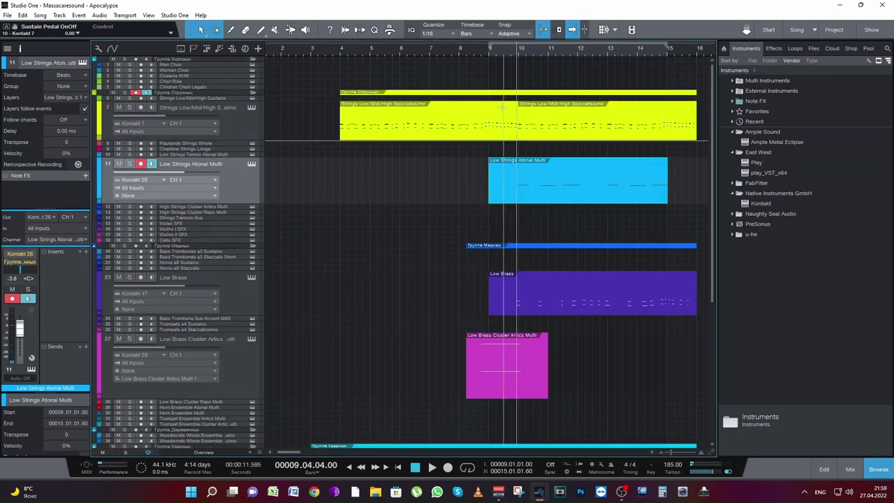
pyautogui.moveTo(487, 177); pyautogui.dragTo(518, 178)
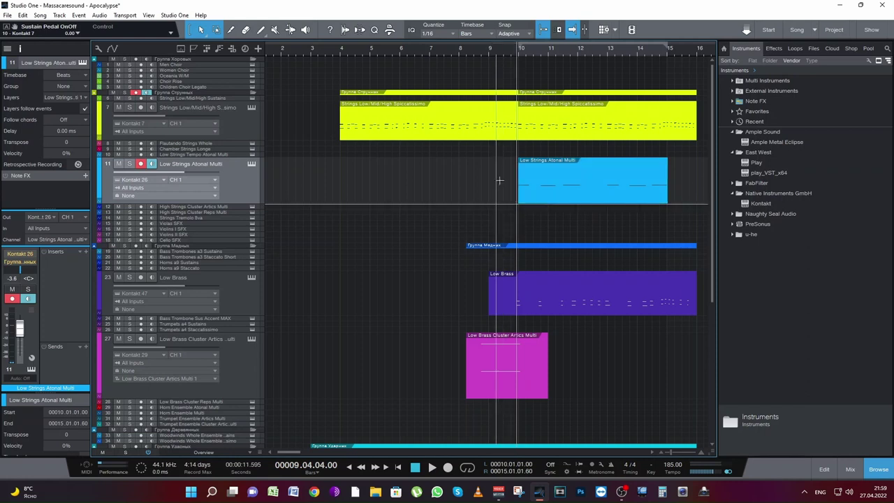
# - Audition Strings Tremolo 8va, Chamber Strings Longe, Flautando Strings Whole and Strings Low/Mid/High Sustains, the latter against playback from 9.01.01
pyautogui.click(487, 51)
pyautogui.scroll(-1, 490, 187)
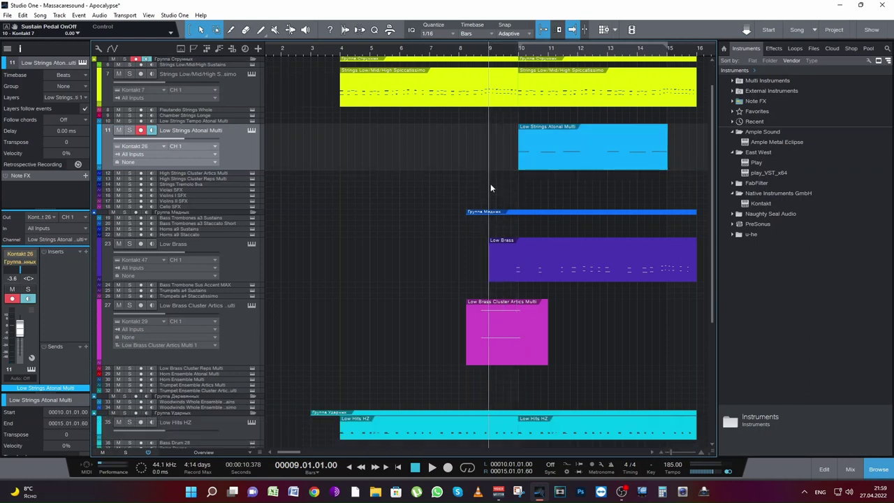
pyautogui.click(191, 185)
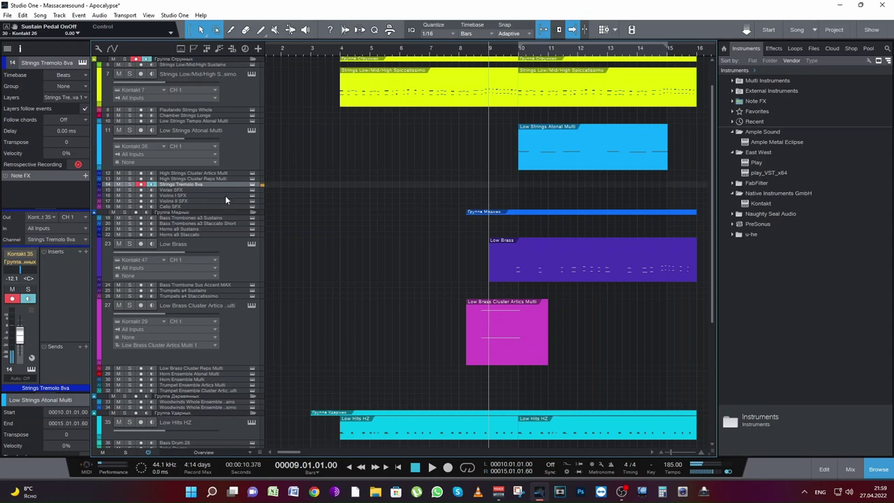
pyautogui.click(203, 116)
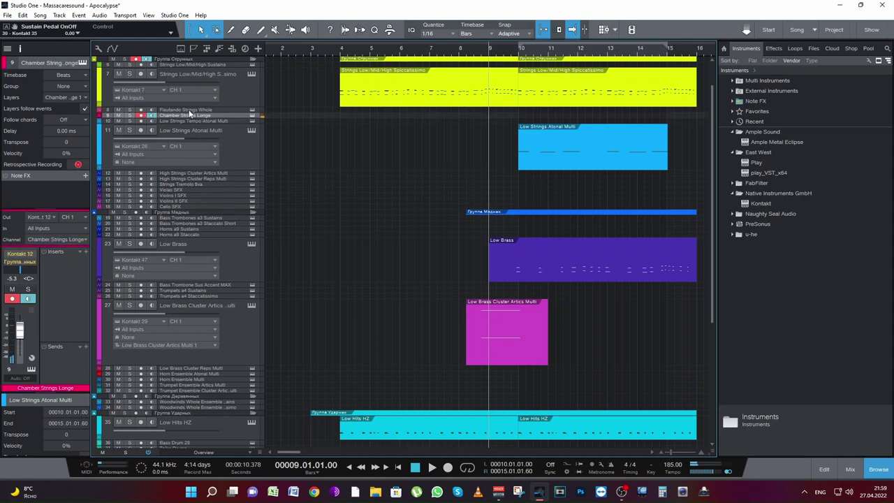
pyautogui.click(189, 111)
pyautogui.scroll(2, 315, 169)
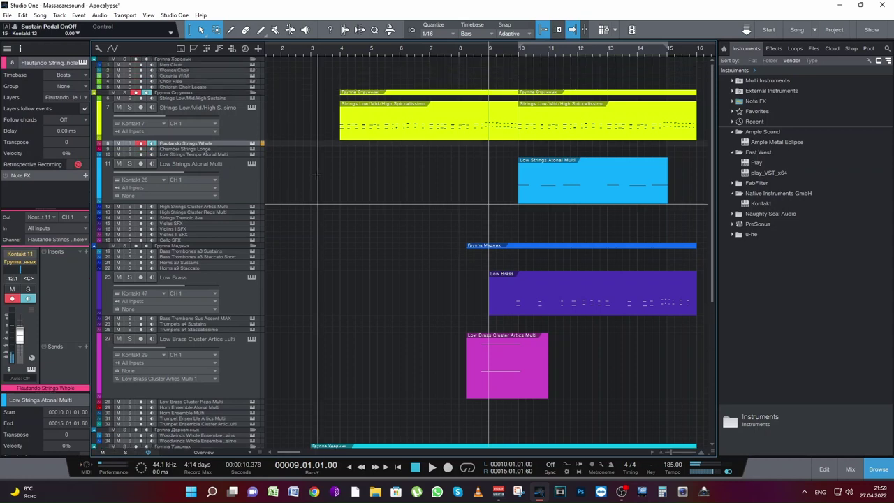
pyautogui.click(208, 108)
pyautogui.click(218, 98)
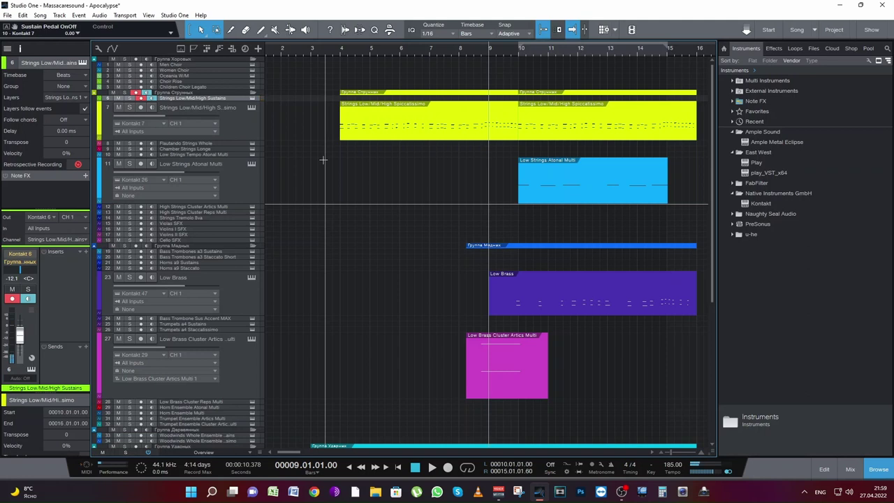
pyautogui.press('space')
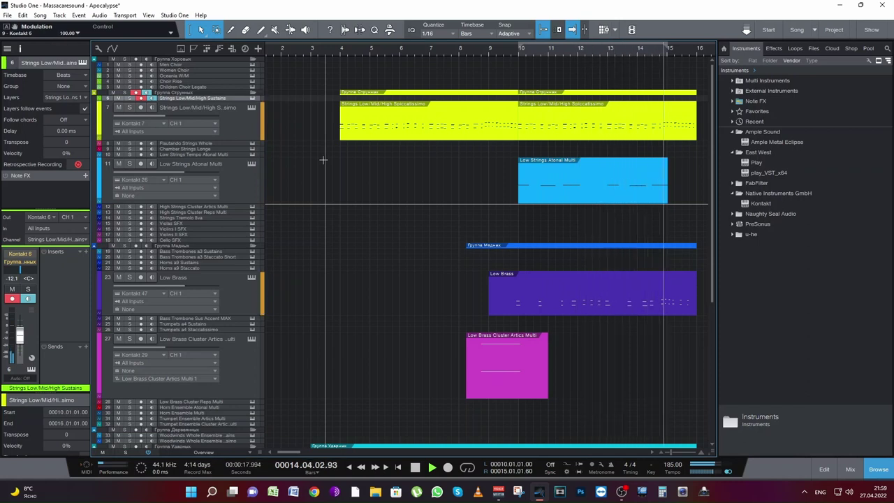
pyautogui.press('space')
# - Save the song and audition the Taiko Drums, Taiko Ensemble Mixed, Bass Drum 28 and LowDrms ENS 3 flam tracks
pyautogui.scroll(-1, 370, 149)
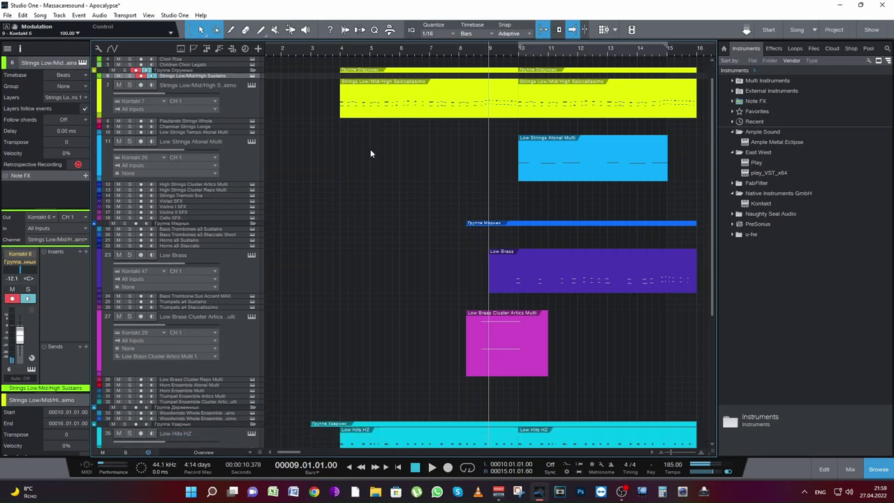
pyautogui.scroll(-9, 392, 185)
pyautogui.hotkey('ctrl', 's')
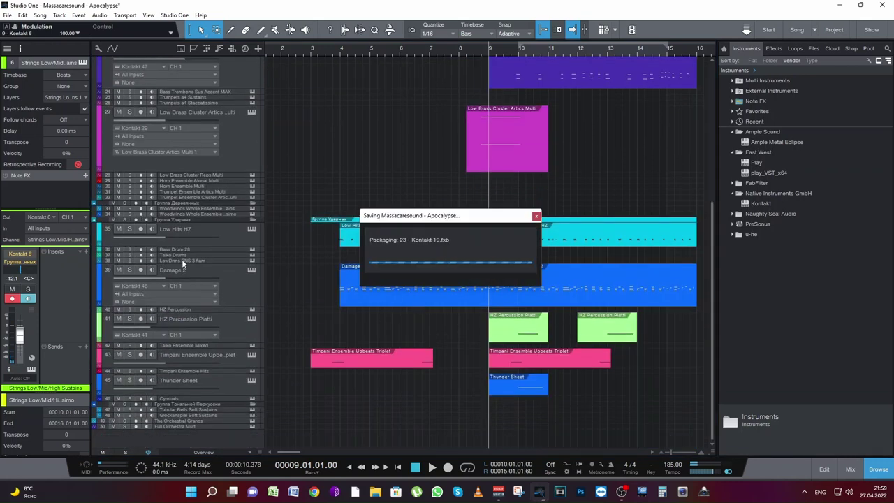
pyautogui.click(178, 256)
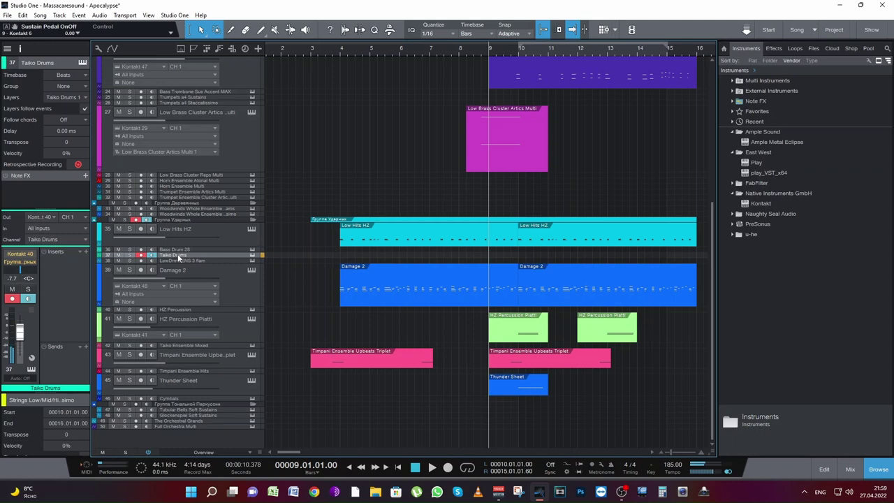
pyautogui.click(193, 345)
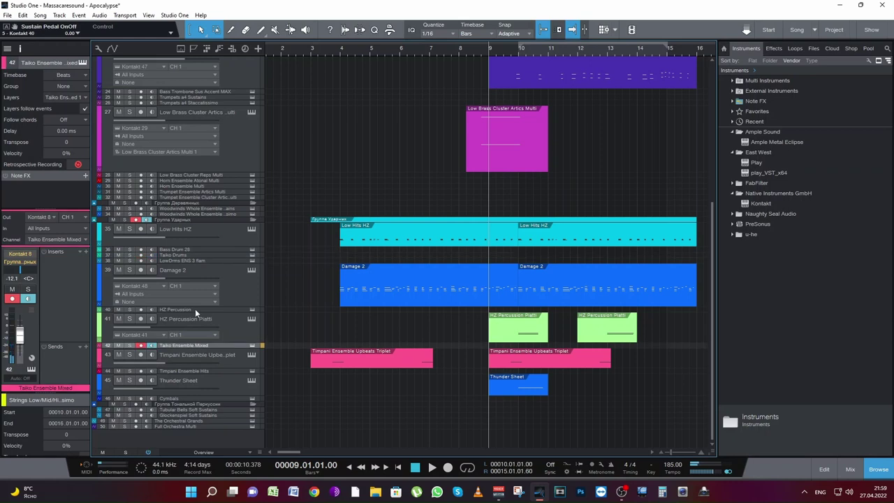
pyautogui.click(180, 250)
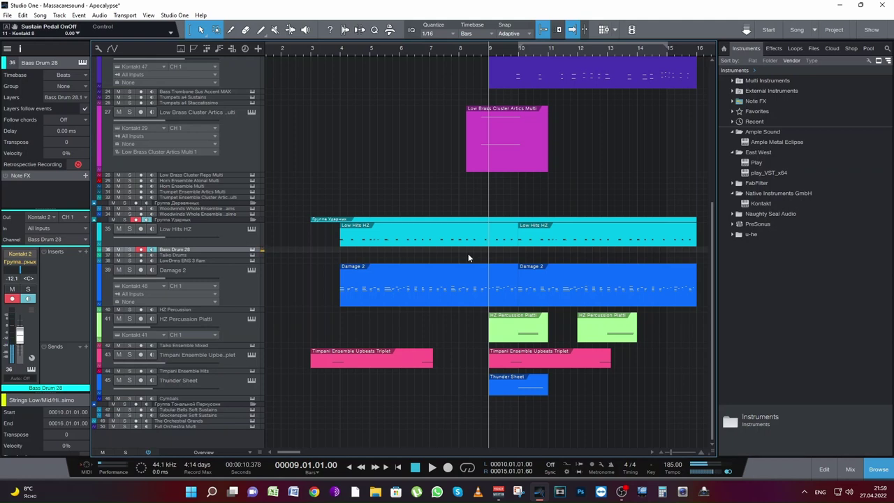
pyautogui.click(205, 261)
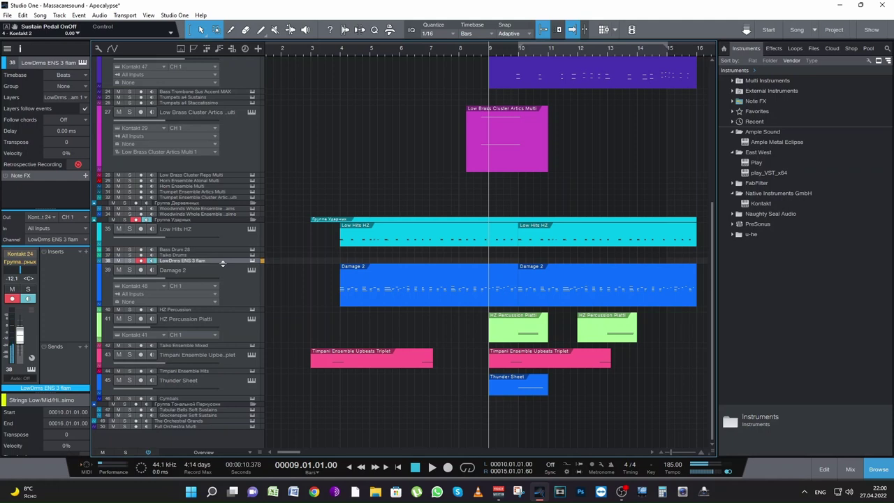
# - Shift the LowDrms ENS 3 flam Kontakt keyboard to octave +2 and record its part from bar 9 to bar 16
pyautogui.click(250, 260)
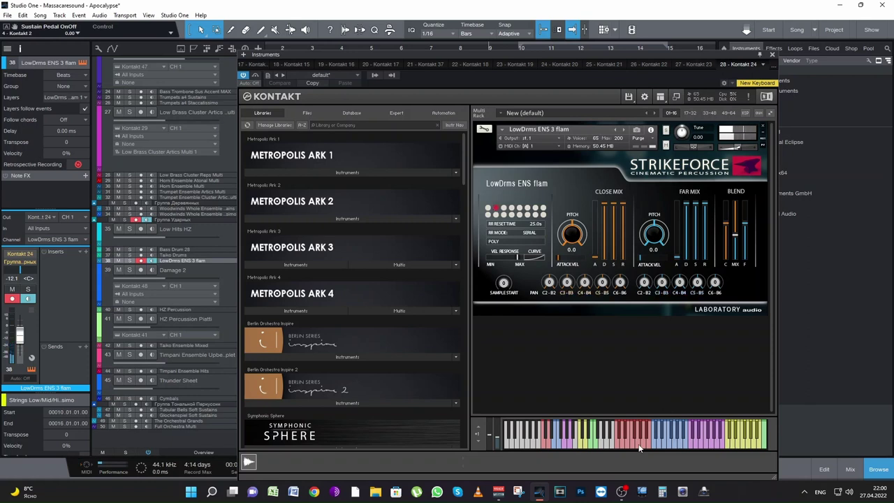
pyautogui.click(481, 427)
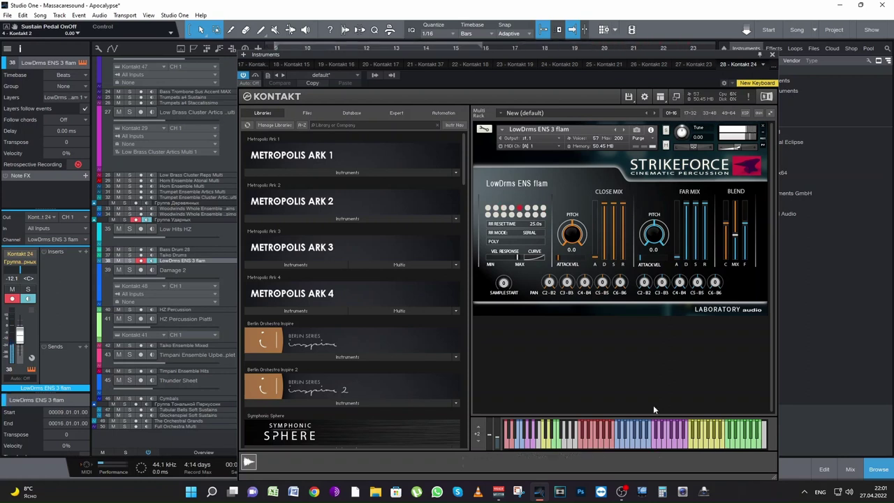
pyautogui.click(772, 54)
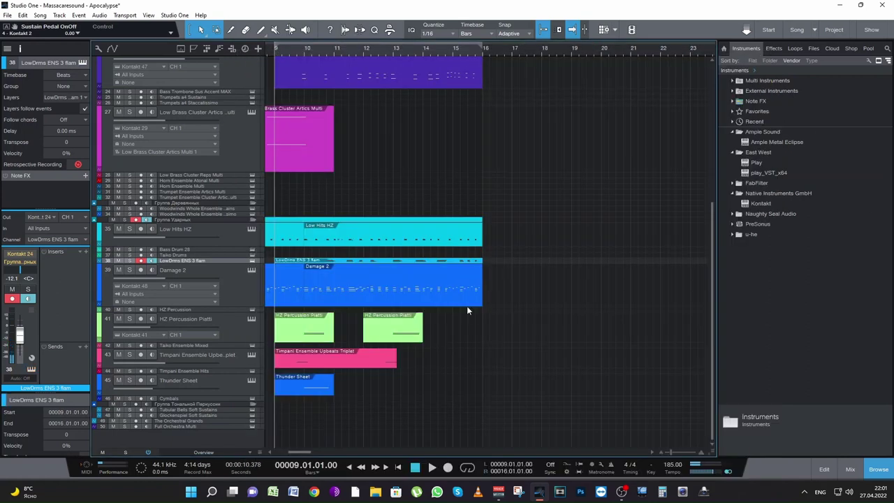
# - Quantize all LowDrms ENS 3 flam notes, play the part from just before bar 10 and return to the arrangement
pyautogui.press('space')
pyautogui.doubleClick(366, 260)
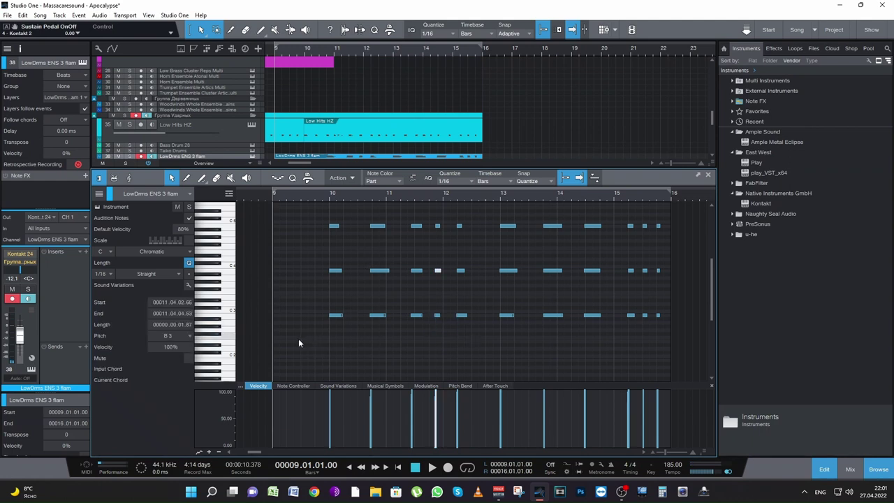
pyautogui.moveTo(297, 339); pyautogui.dragTo(711, 208)
pyautogui.scroll(-2, 650, 244)
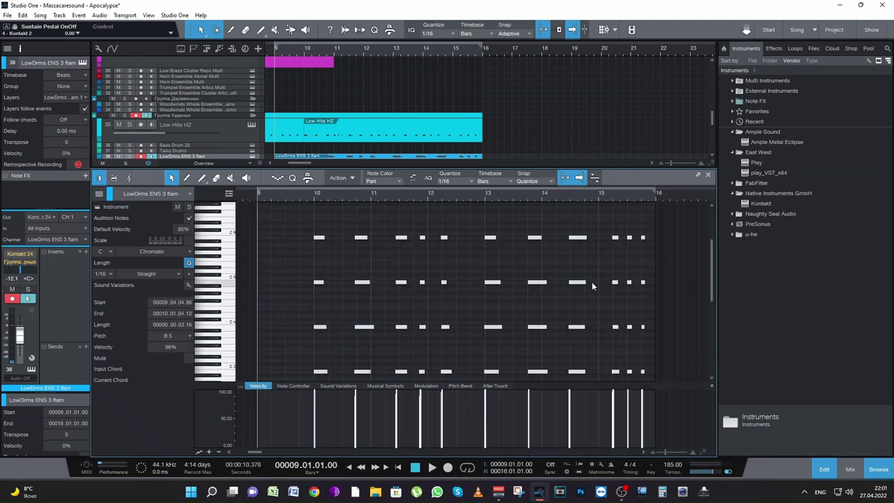
pyautogui.click(307, 197)
pyautogui.press('space')
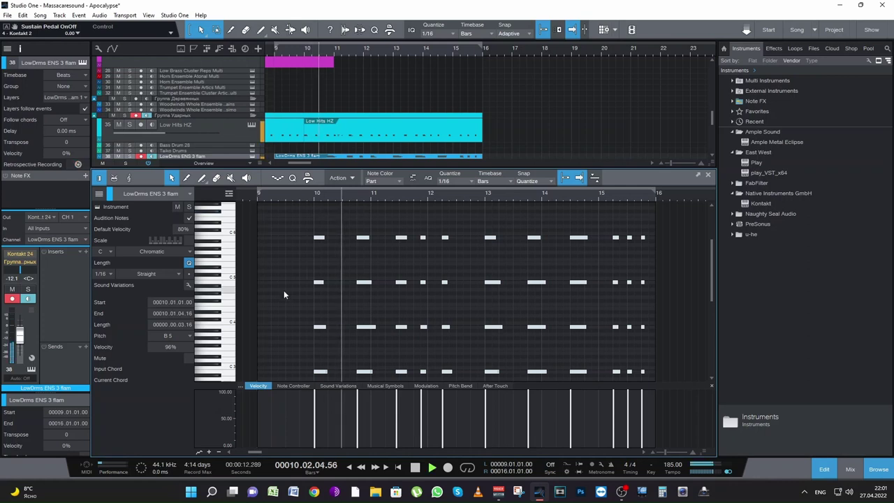
pyautogui.press('F2')
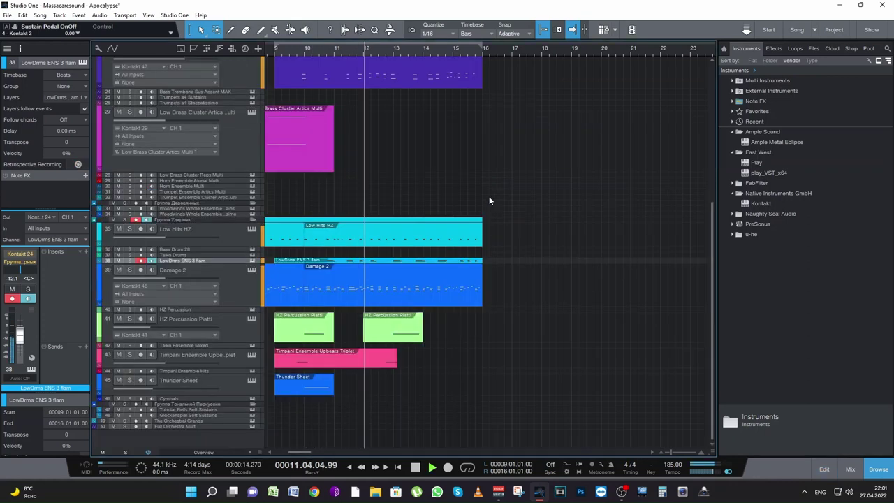
# - Move the LowDrms ENS 3 flam chord in the middle of bar 11 to 11.03.01.00 and play the part through
pyautogui.doubleClick(333, 260)
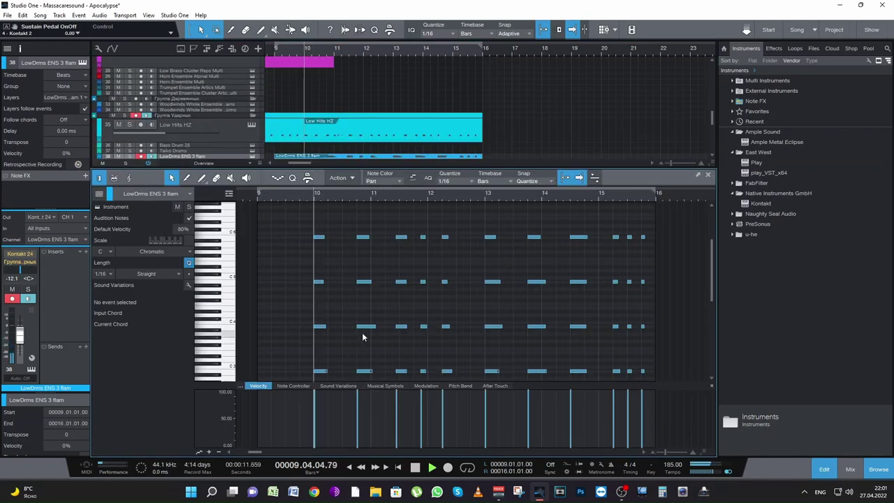
pyautogui.press('space')
pyautogui.moveTo(391, 360); pyautogui.dragTo(405, 210)
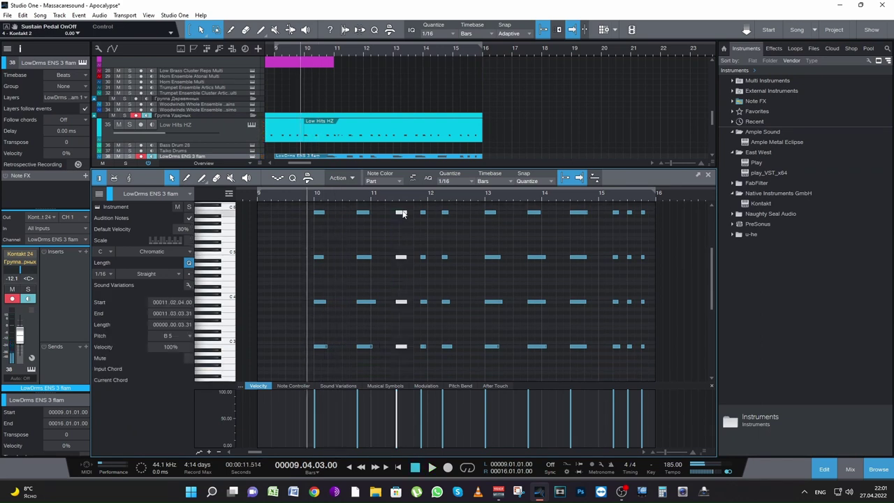
pyautogui.press('space')
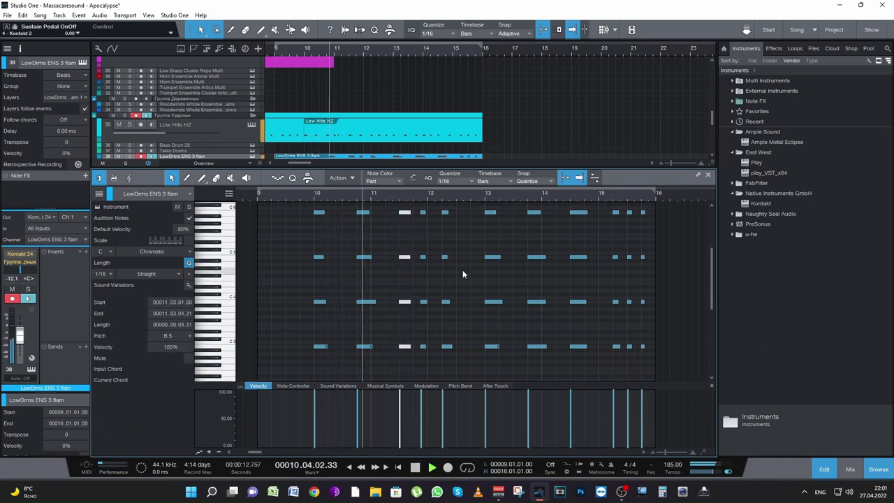
pyautogui.click(461, 292)
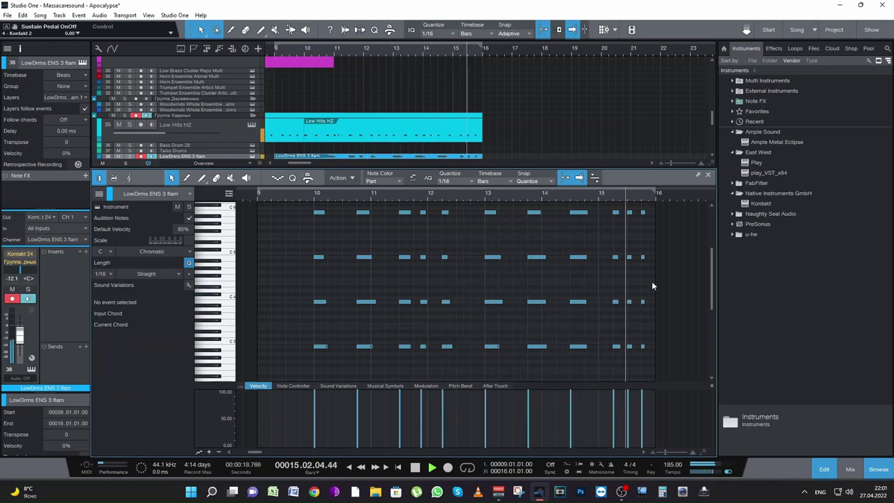
pyautogui.press('space')
pyautogui.click(707, 174)
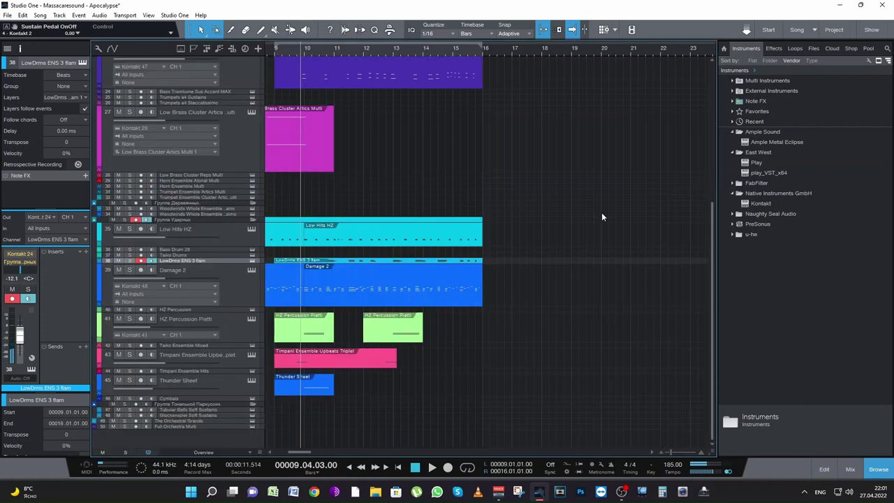
# - Save the song and audition the Low Brass Cluster Reps Multi, Violas SFX, Violins I SFX and Violins II SFX tracks
pyautogui.hotkey('ctrl', 's')
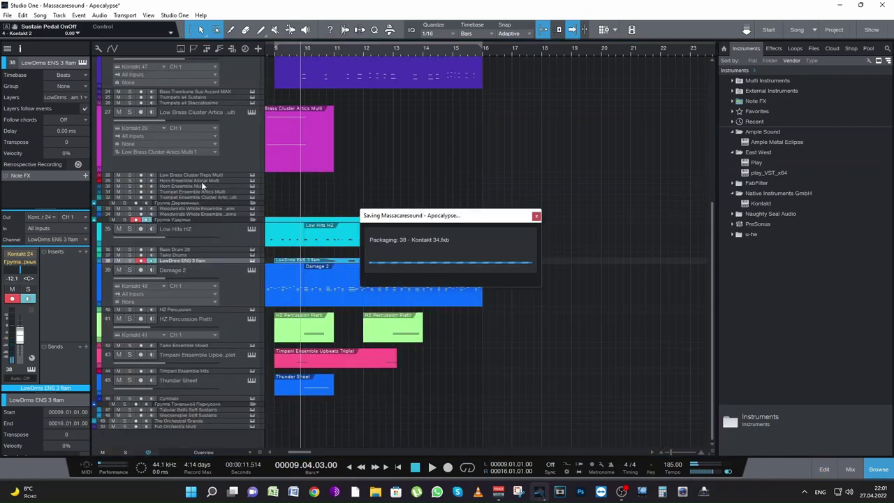
pyautogui.click(192, 174)
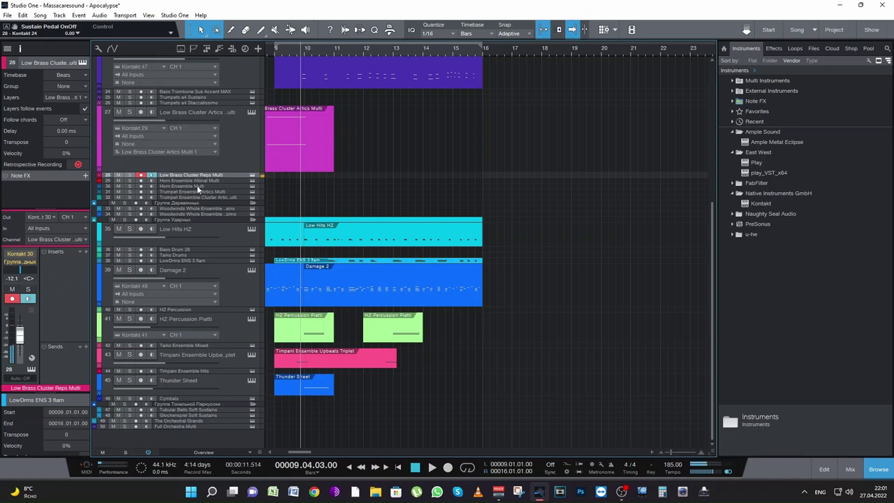
pyautogui.scroll(4, 354, 186)
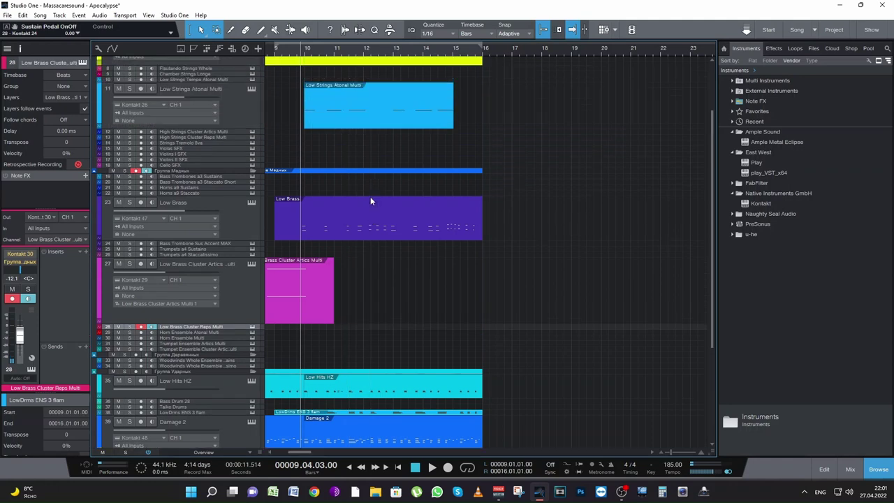
pyautogui.click(183, 149)
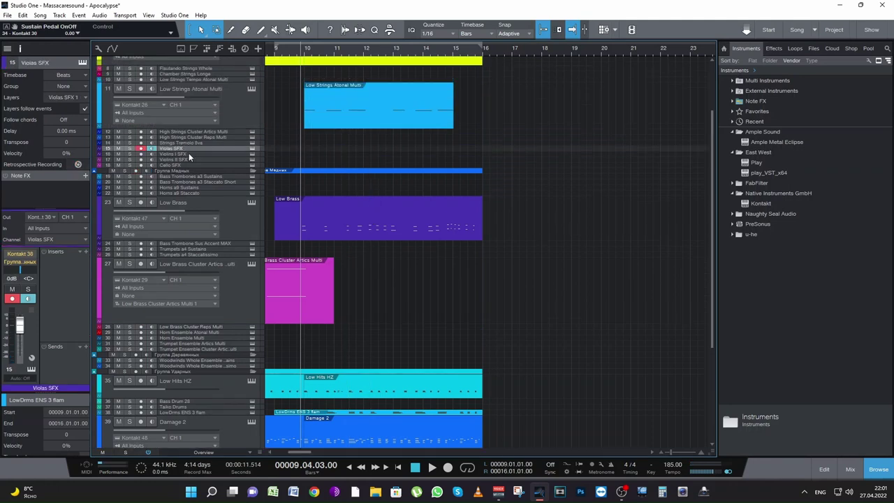
pyautogui.click(188, 154)
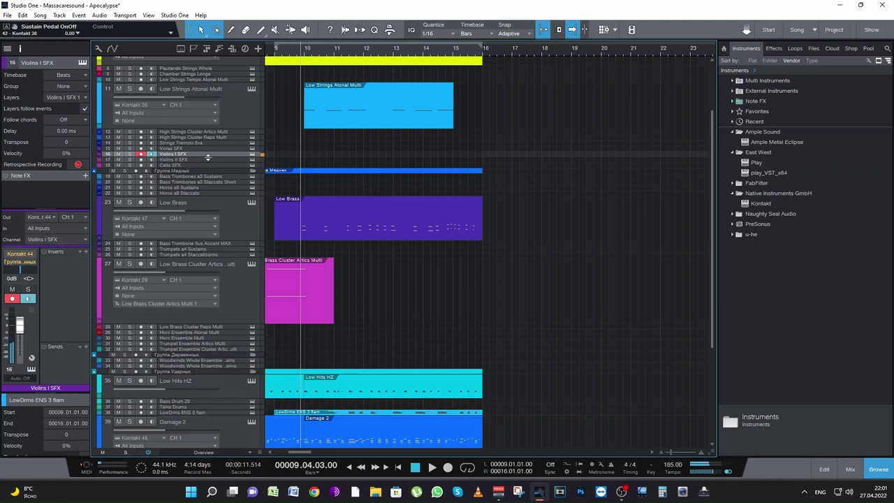
pyautogui.click(230, 160)
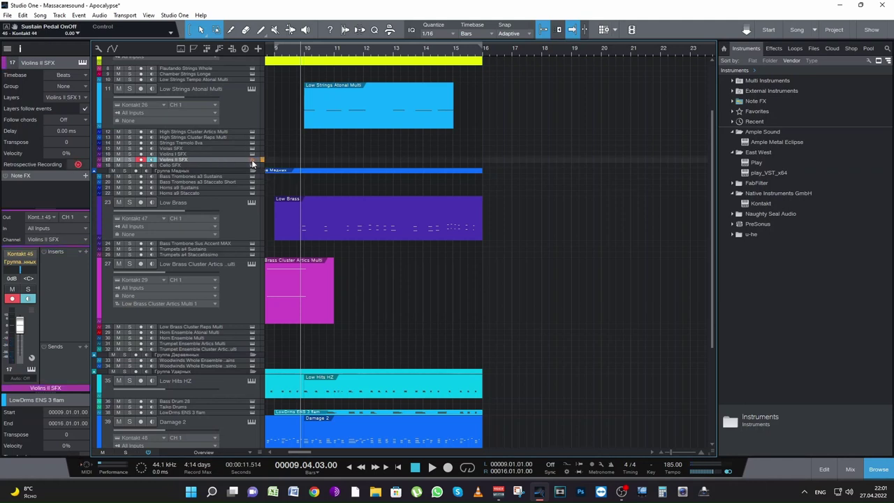
# - Audition the CR-TL articulation of Violins II SFX and the CR-CL, CR-TL and CR-TS articulations of Violins I SFX in Kontakt
pyautogui.click(251, 159)
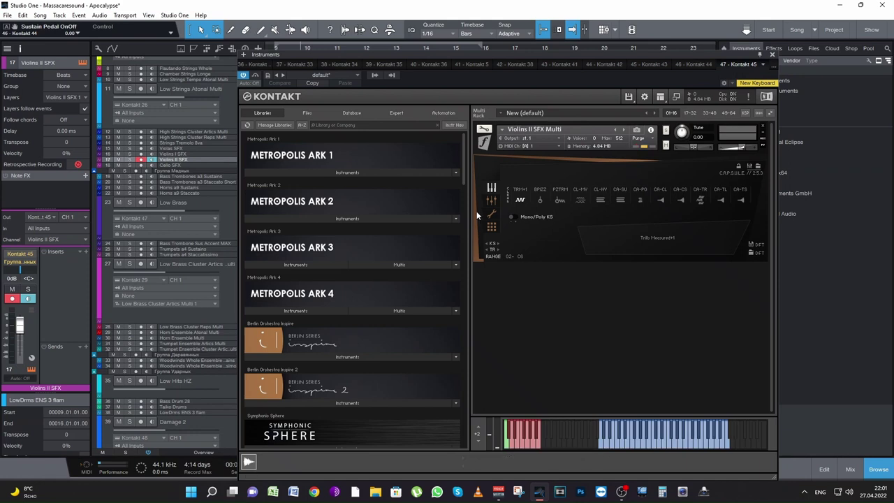
pyautogui.click(721, 200)
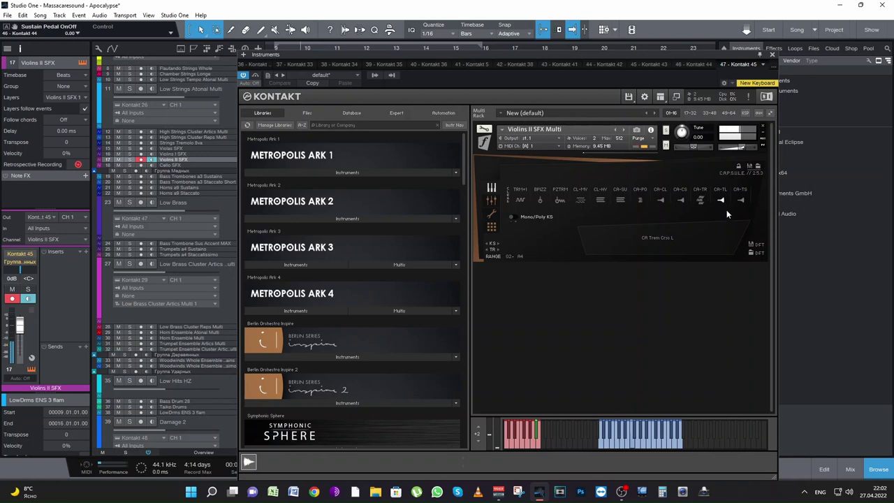
pyautogui.click(183, 155)
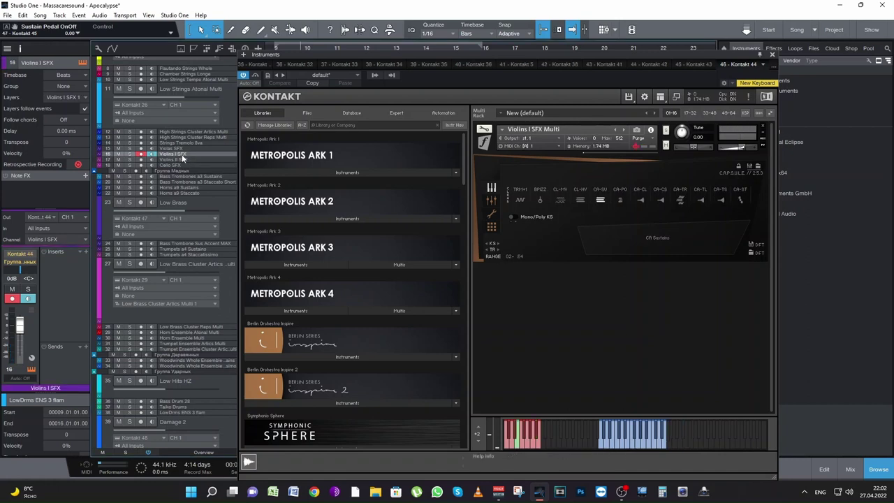
pyautogui.click(642, 200)
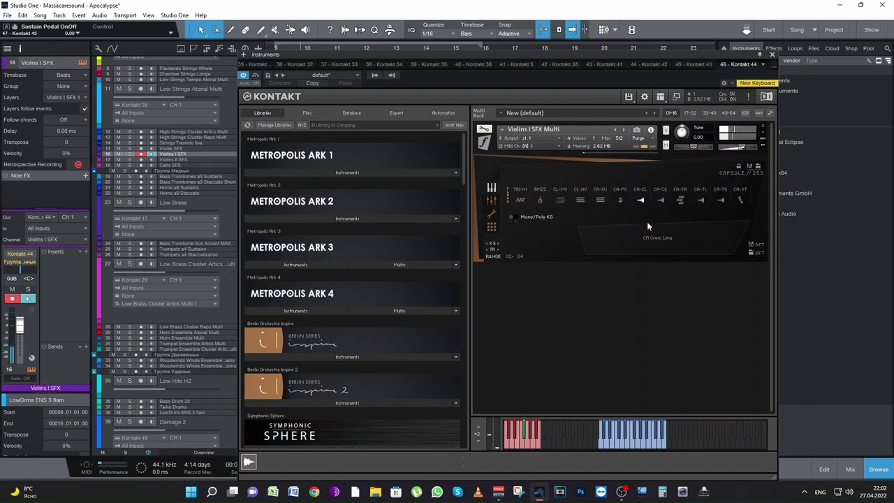
pyautogui.click(701, 200)
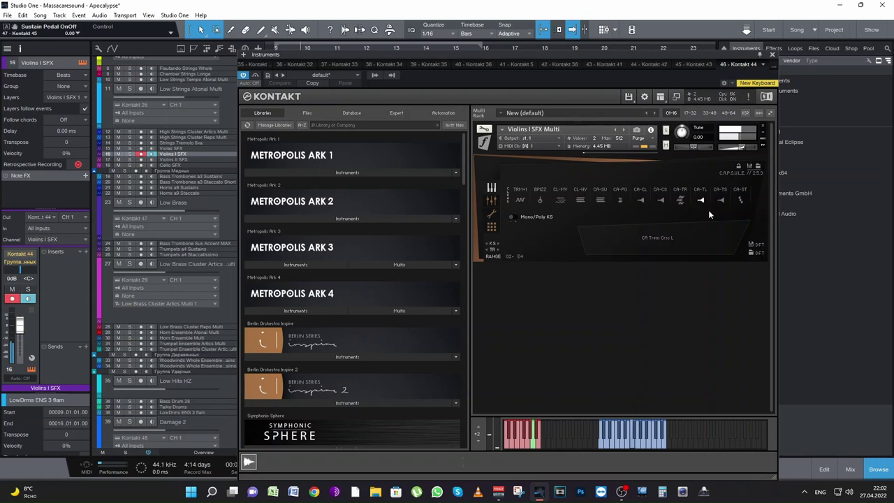
pyautogui.click(720, 200)
pyautogui.click(699, 199)
pyautogui.click(773, 55)
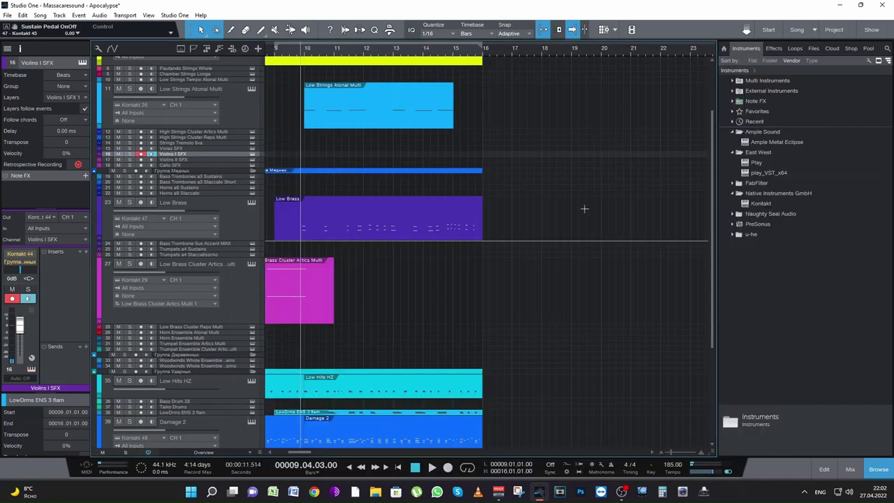
# - Try the Violins I SFX sound against playback of the song from bar 9
pyautogui.click(276, 52)
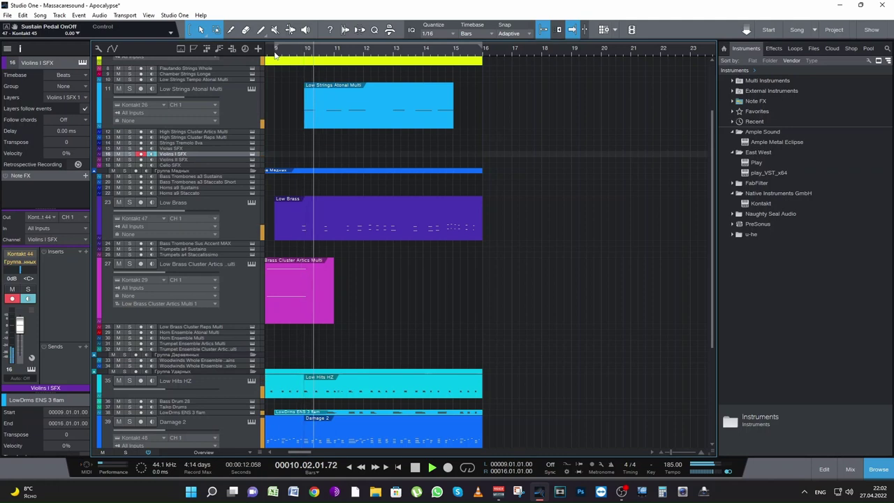
pyautogui.click(276, 54)
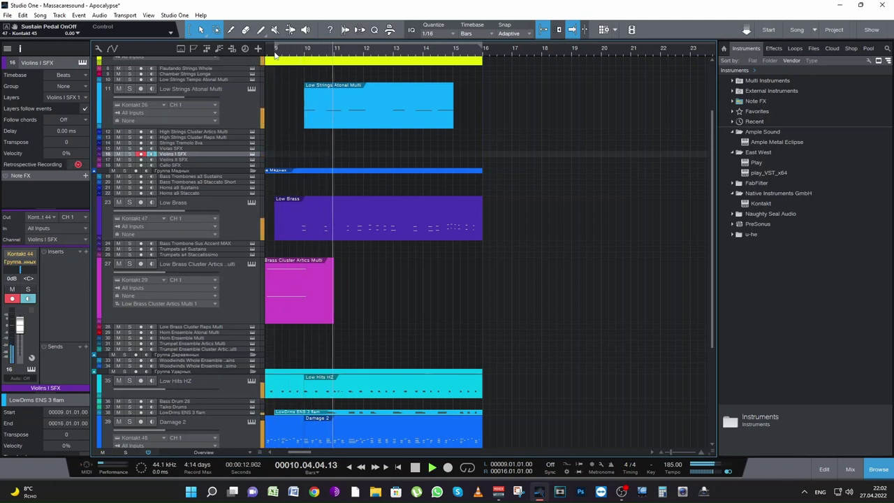
pyautogui.press('space')
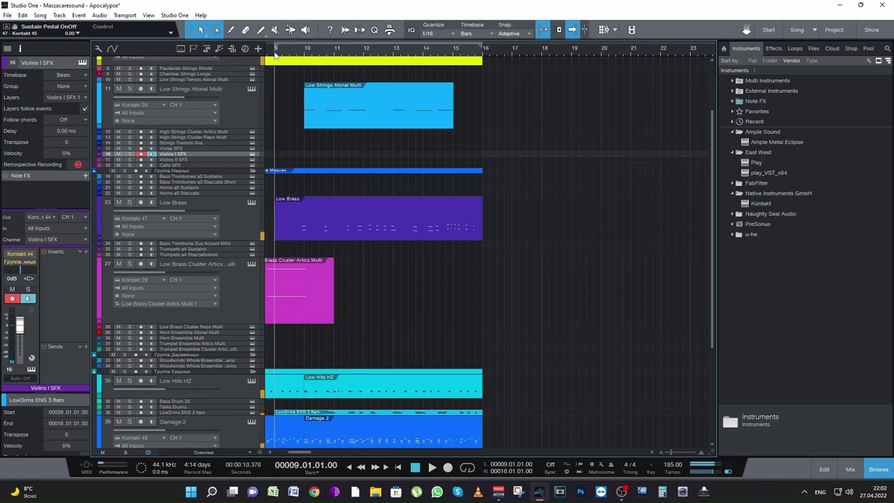
# - Save the song and set all arrangement tracks to a uniform Overview height
pyautogui.scroll(-4, 508, 334)
pyautogui.hotkey('ctrl', 's')
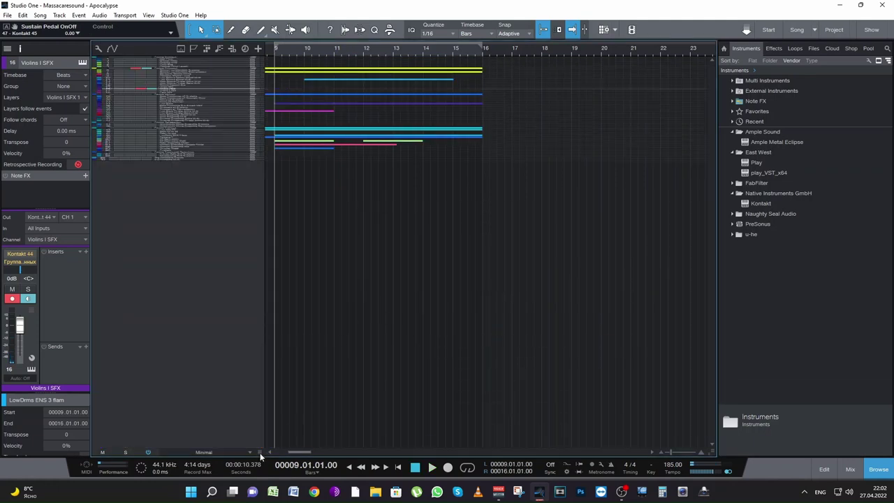
pyautogui.moveTo(260, 452); pyautogui.dragTo(258, 427)
pyautogui.scroll(-3, 353, 391)
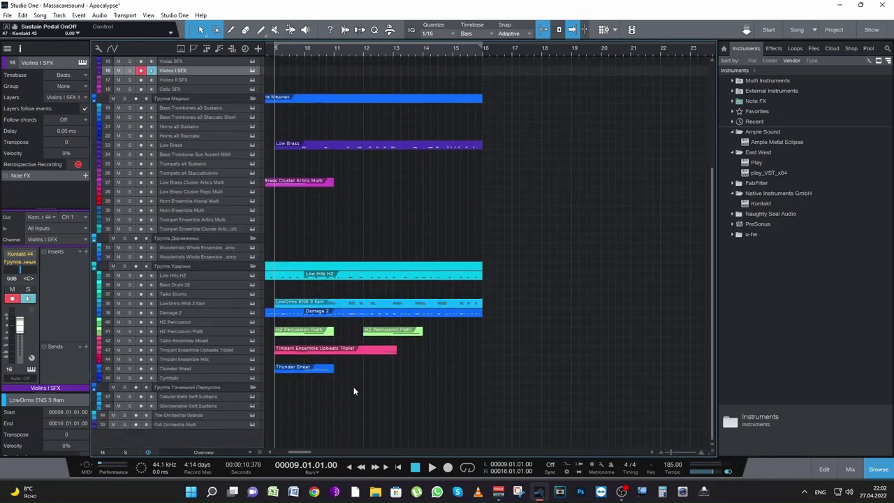
# - Audition the Thunder Sheet and Cymbals tracks, including the sounds of the Cymbals Kontakt instrument
pyautogui.click(182, 366)
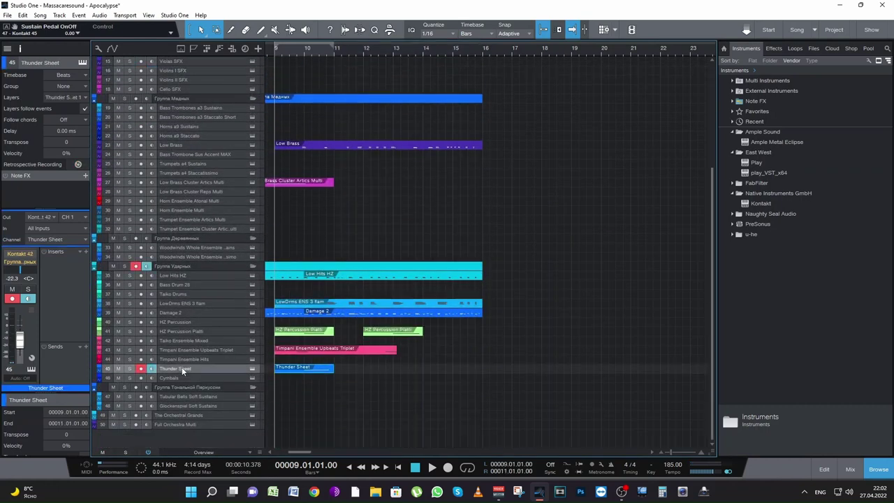
pyautogui.click(183, 378)
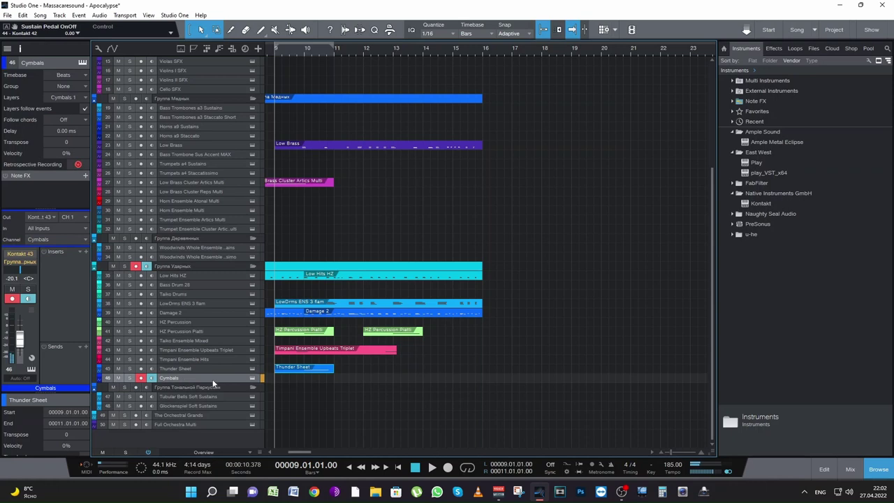
pyautogui.click(252, 378)
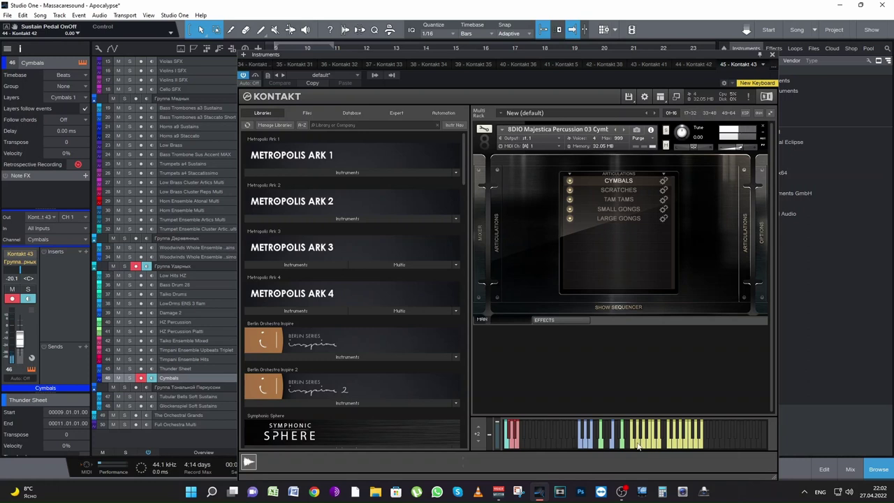
pyautogui.click(773, 54)
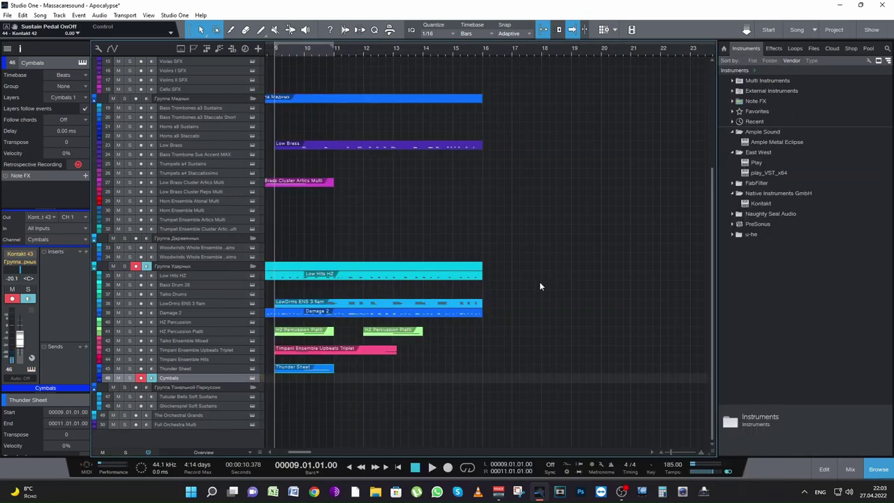
# - Record a G 3 note on the Cymbals track from bar 9 and place its start at 9.03.01.00
pyautogui.press('KP_Multiply')
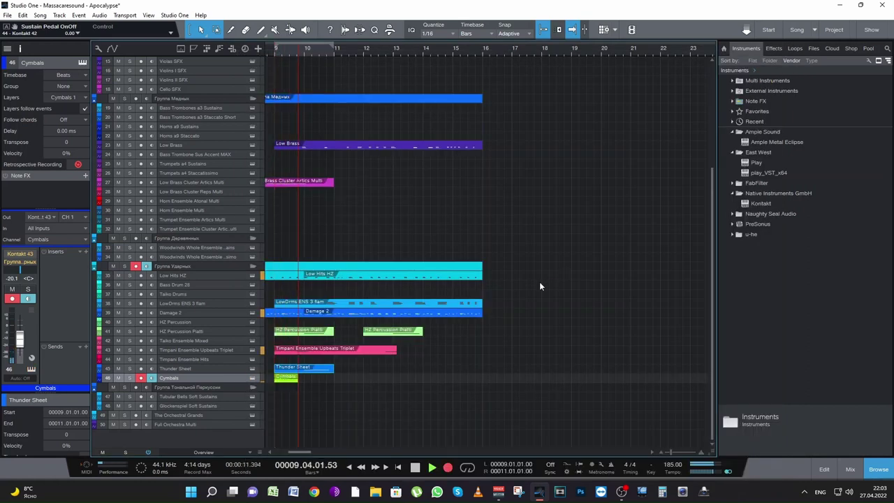
pyautogui.press('space')
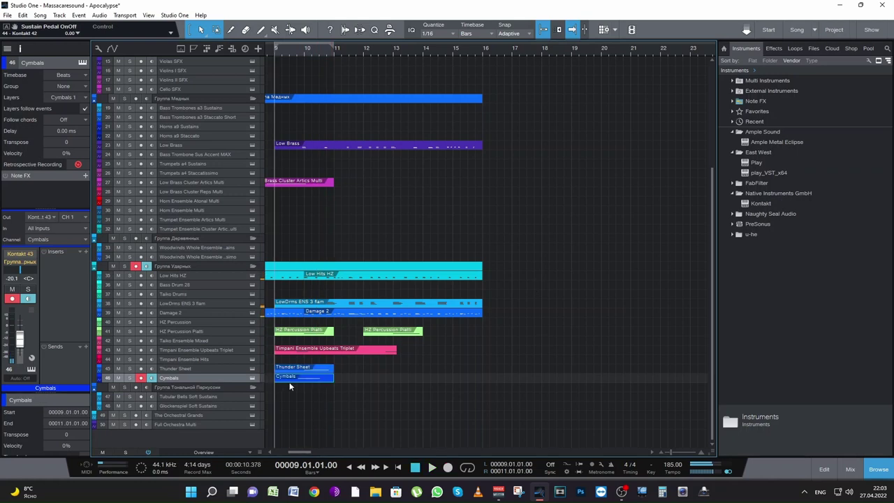
pyautogui.doubleClick(289, 378)
pyautogui.moveTo(469, 246); pyautogui.dragTo(472, 245)
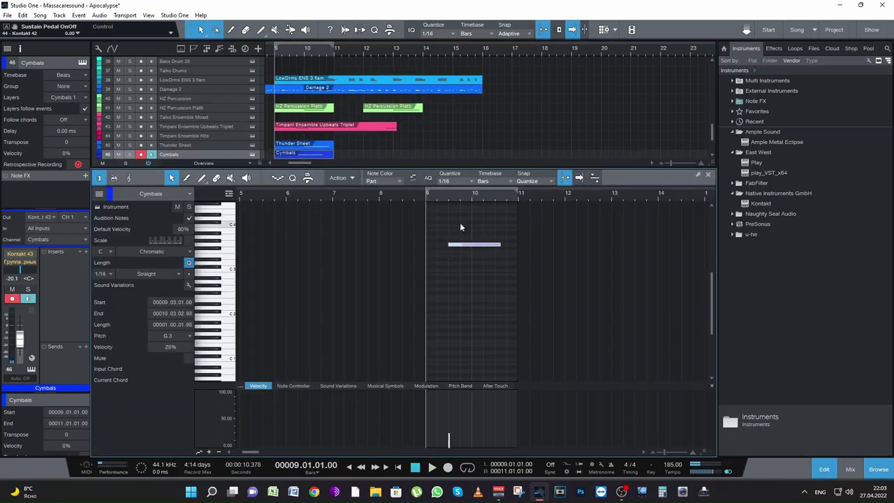
# - Solo the Cymbals track, raise the velocity of its G 3 note to 100% and listen to it from 9.02.04.00
pyautogui.click(447, 193)
pyautogui.moveTo(443, 424); pyautogui.dragTo(448, 413)
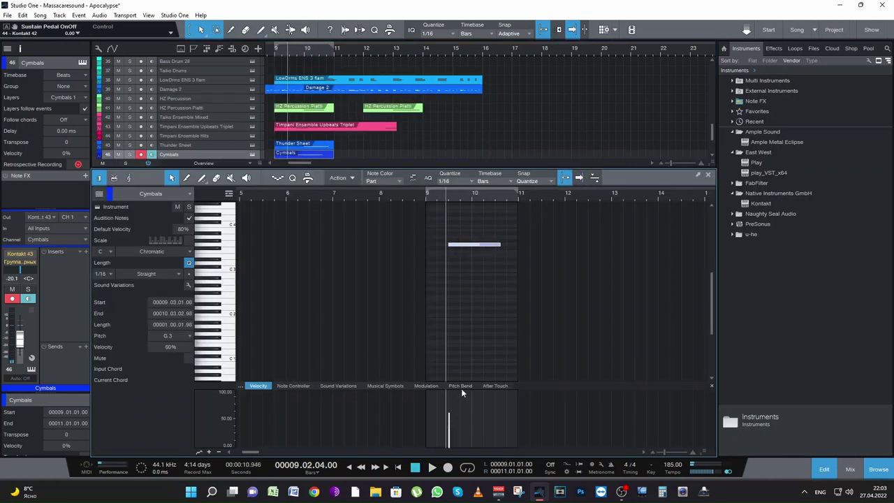
pyautogui.press('space')
pyautogui.click(130, 154)
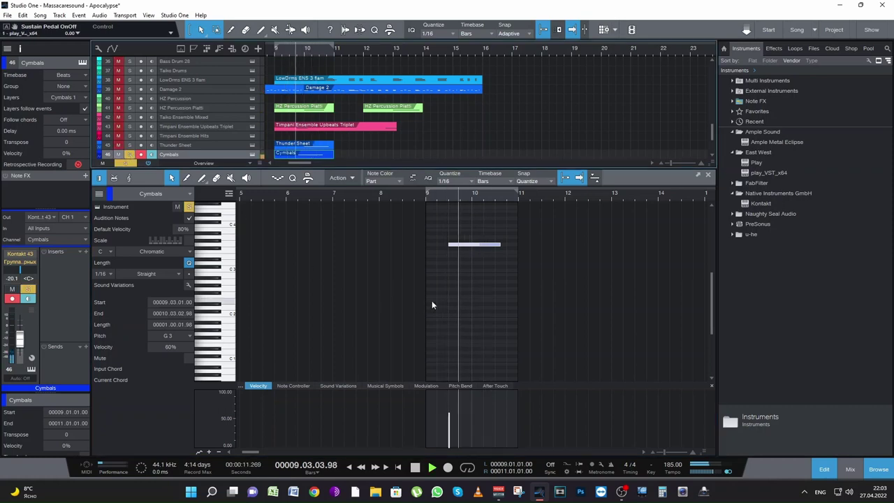
pyautogui.moveTo(447, 415); pyautogui.dragTo(449, 394)
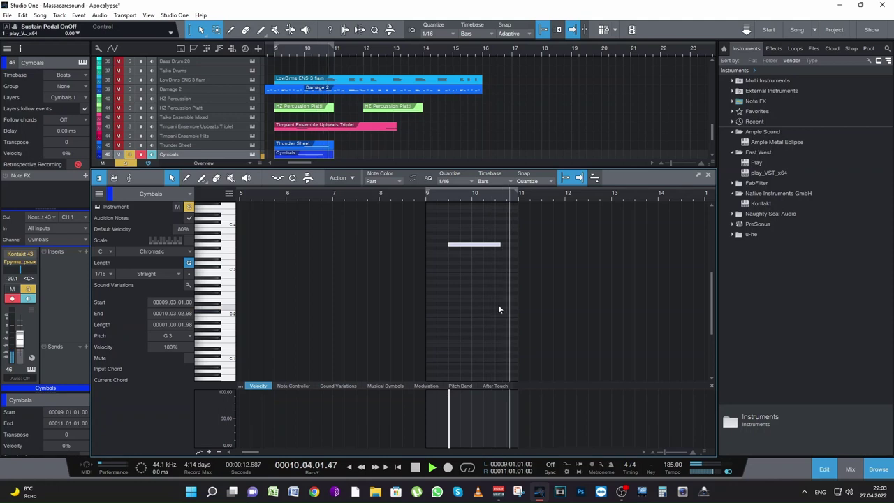
pyautogui.press('space')
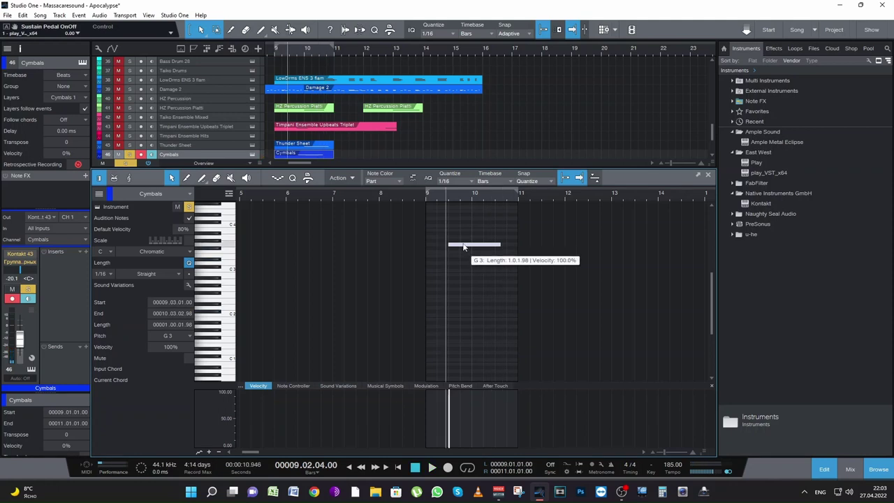
# - Move the Cymbals G 3 note to start at 10.01.01.00 and play it from bar 10
pyautogui.moveTo(463, 247); pyautogui.dragTo(467, 248)
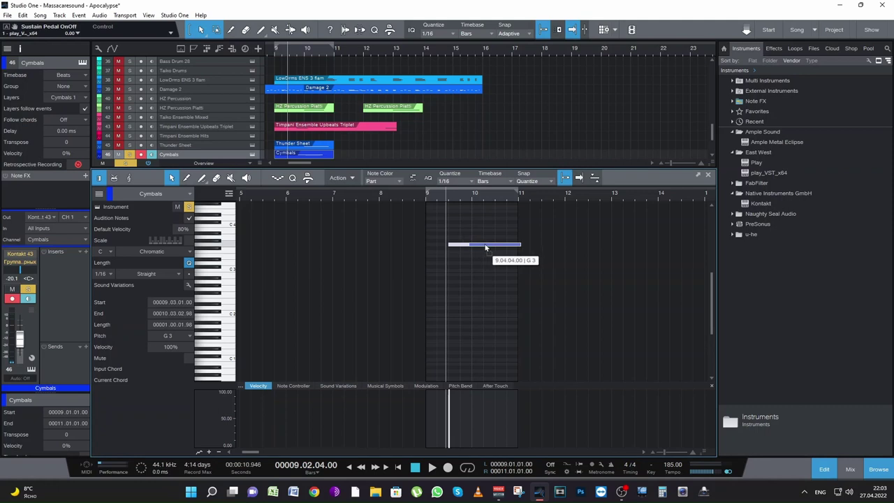
pyautogui.moveTo(486, 247); pyautogui.dragTo(489, 246)
pyautogui.click(472, 193)
pyautogui.press('space')
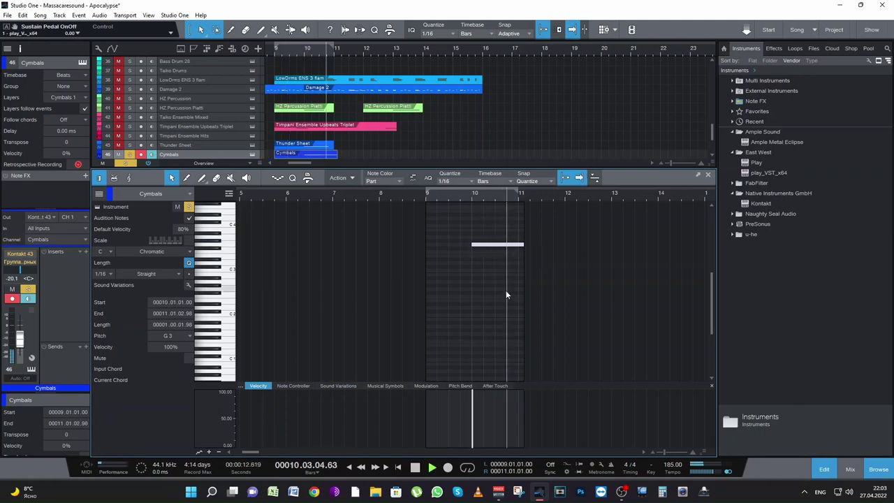
# - Extend the Cymbals event and its G 3 note to end at 13.01.01.00 and play them from bar 10
pyautogui.press('space')
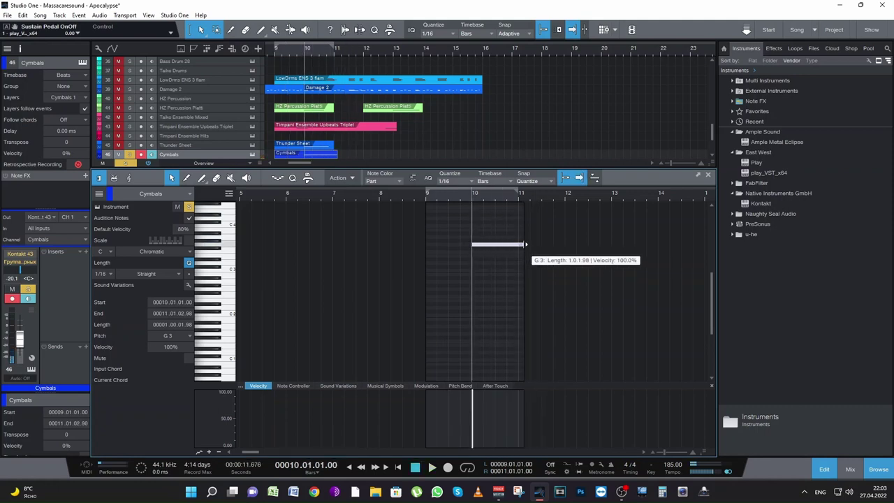
pyautogui.moveTo(336, 155); pyautogui.dragTo(393, 155)
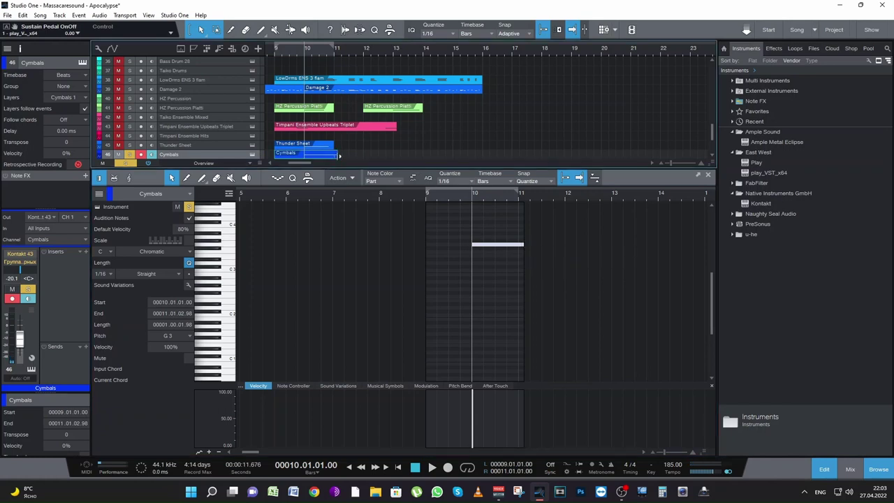
pyautogui.moveTo(526, 245); pyautogui.dragTo(610, 244)
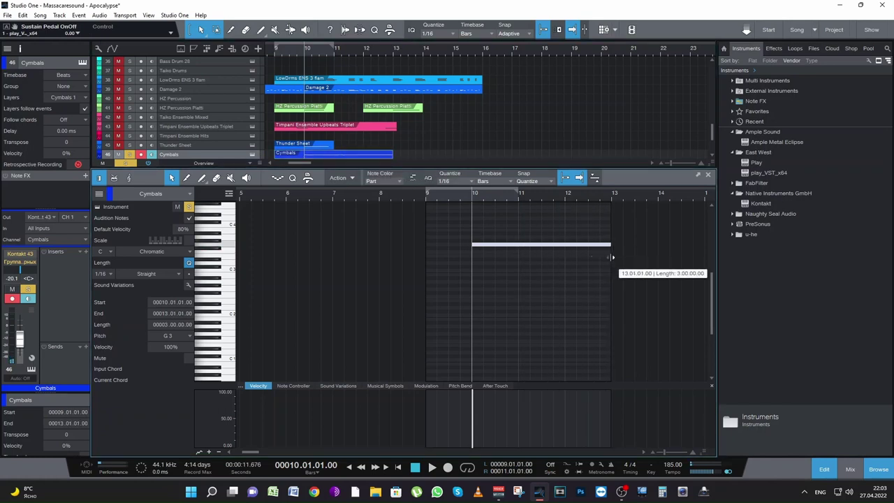
pyautogui.press('space')
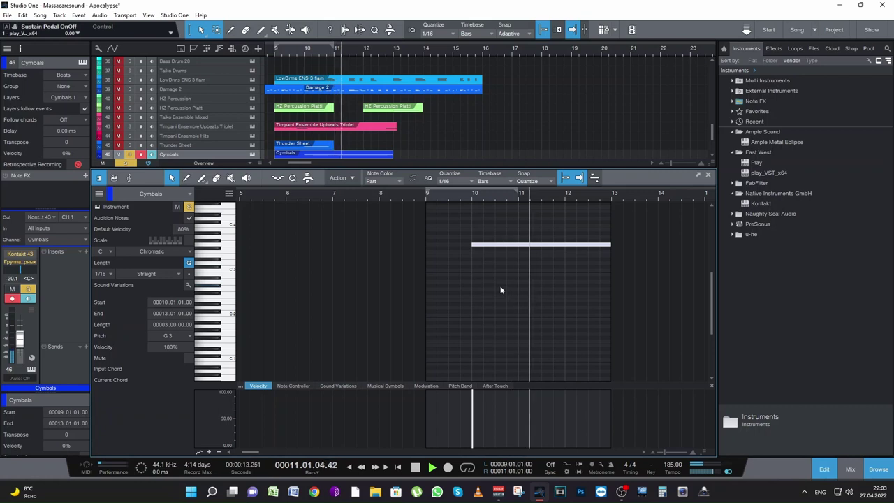
pyautogui.press('space')
# - Lengthen the Cymbals event to bar 16 and its G 3 note to 15.01.02.00, and listen from bar 10
pyautogui.moveTo(393, 155); pyautogui.dragTo(482, 155)
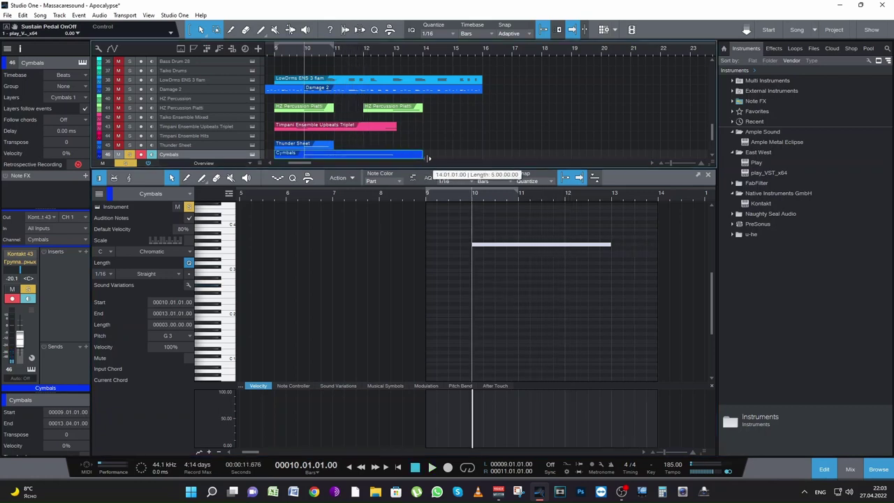
pyautogui.moveTo(615, 245); pyautogui.dragTo(706, 248)
pyautogui.press('space')
pyautogui.rightClick(623, 288)
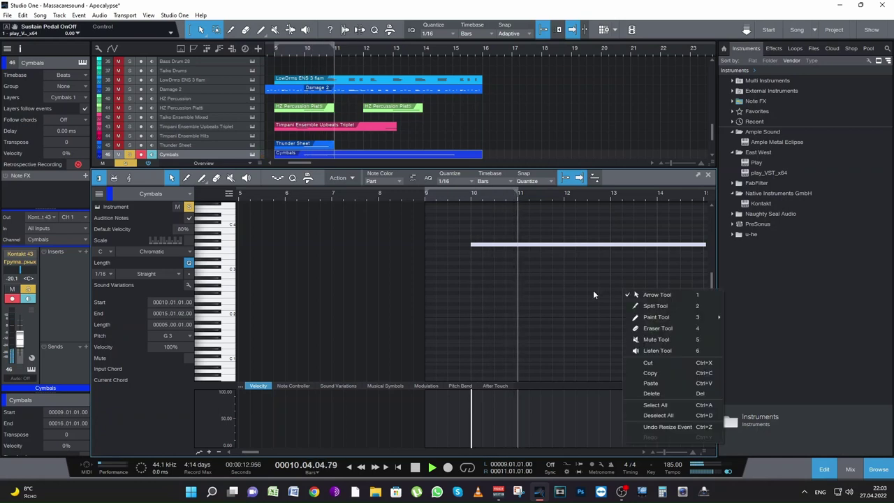
pyautogui.click(593, 290)
pyautogui.scroll(-5, 651, 450)
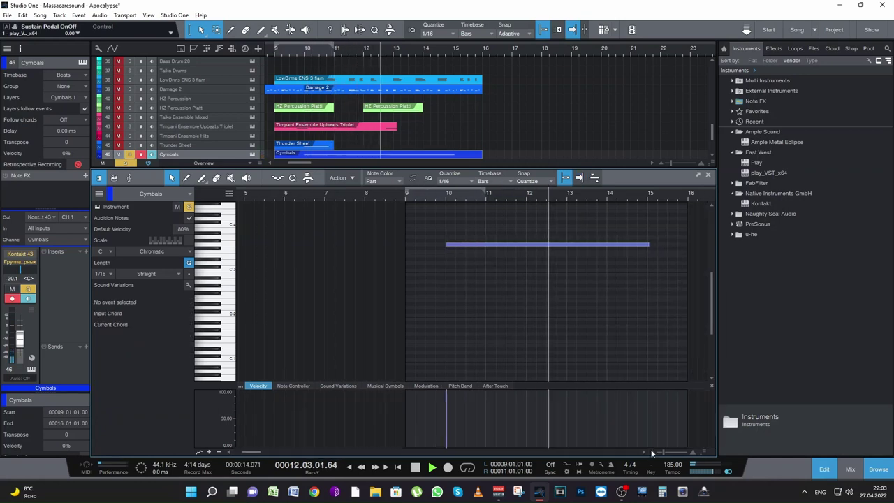
pyautogui.press('space')
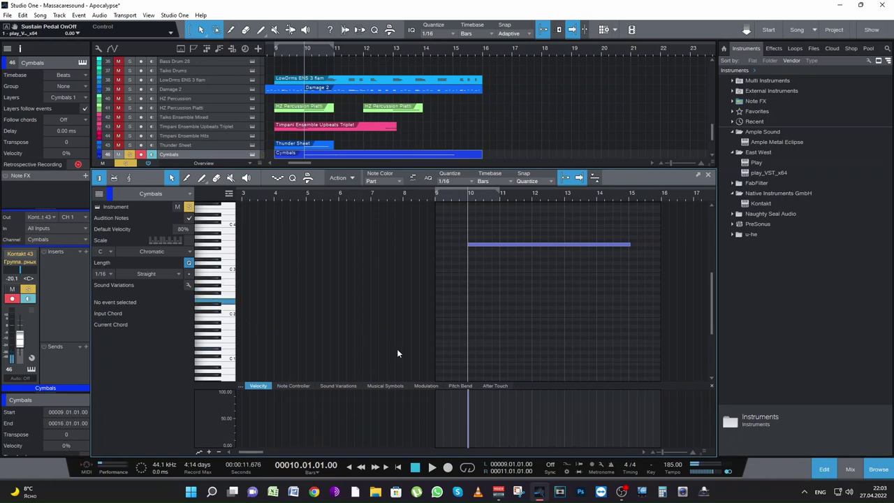
# - Record a second, lower note on the Cymbals track from bar 10 and play it unsoloed in the full mix
pyautogui.press('KP_Multiply')
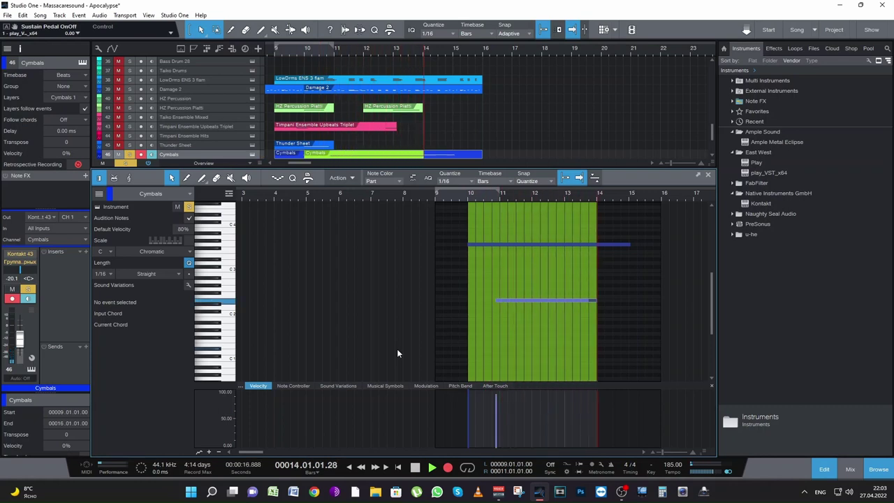
pyautogui.press('space')
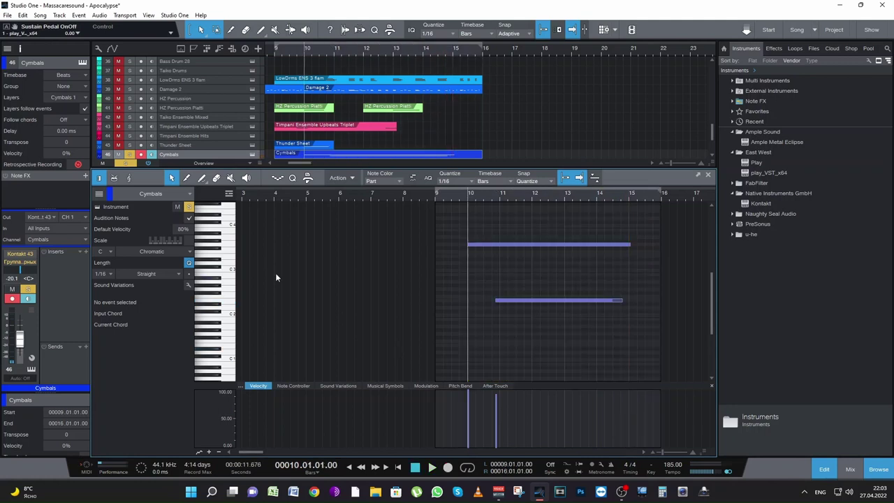
pyautogui.press('space')
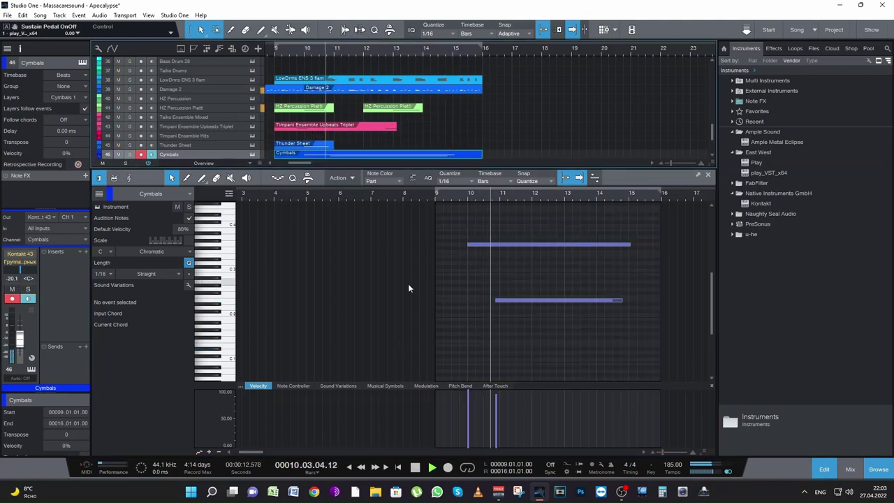
pyautogui.press('space')
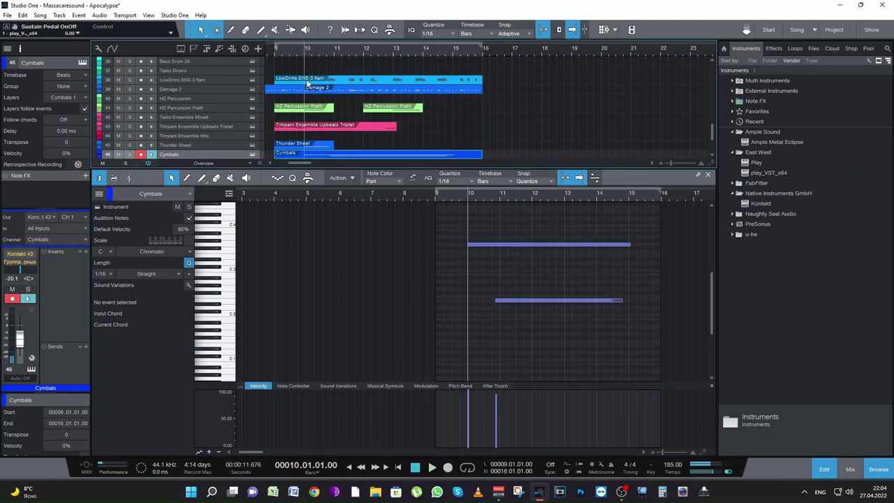
# - Shift both Cymbals notes one bar earlier so that G 3 starts at 9.01.01.00, and listen from bar 9
pyautogui.moveTo(563, 344); pyautogui.dragTo(488, 249)
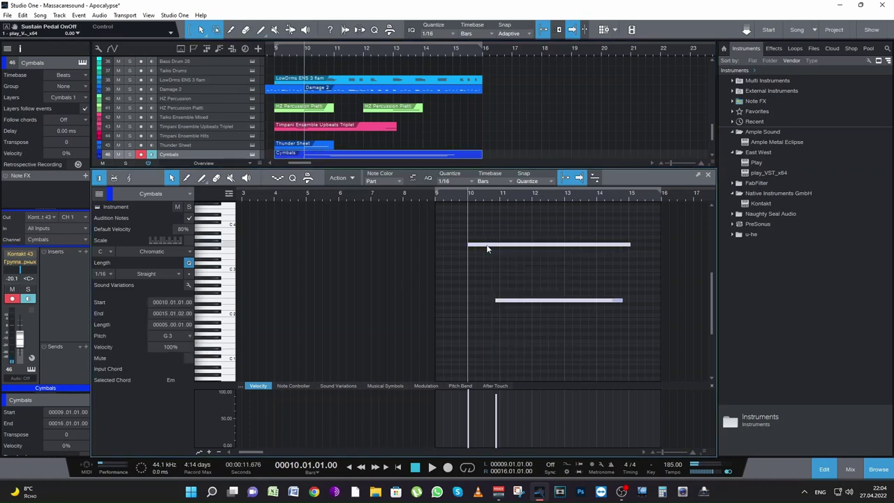
pyautogui.click(275, 48)
pyautogui.press('space')
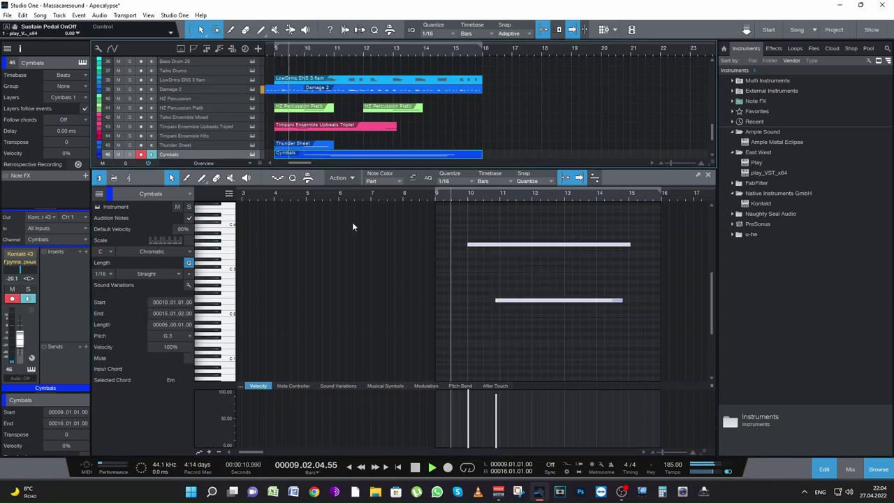
pyautogui.press('space')
pyautogui.moveTo(487, 248); pyautogui.dragTo(455, 250)
pyautogui.press('space')
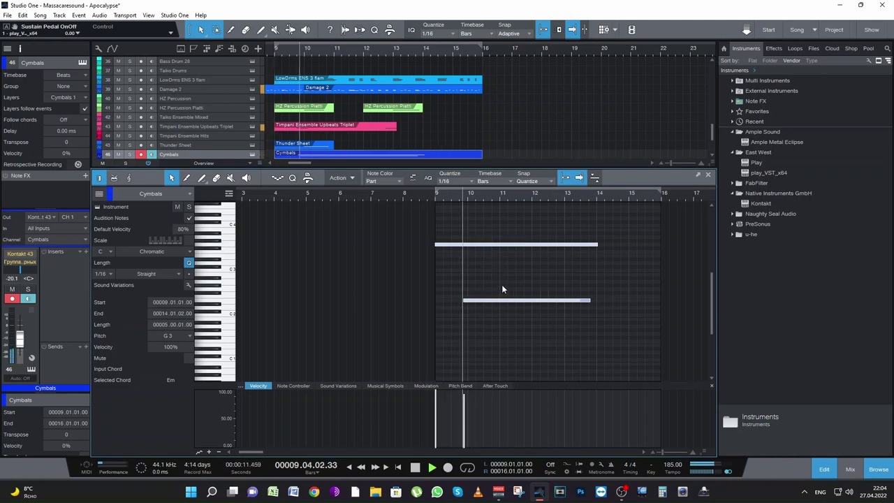
pyautogui.press('space')
# - Move the lower Cymbals note to start at bar 10 and listen to the passage from bar 9
pyautogui.click(473, 309)
pyautogui.moveTo(472, 301); pyautogui.dragTo(476, 301)
pyautogui.press('space')
pyautogui.click(590, 341)
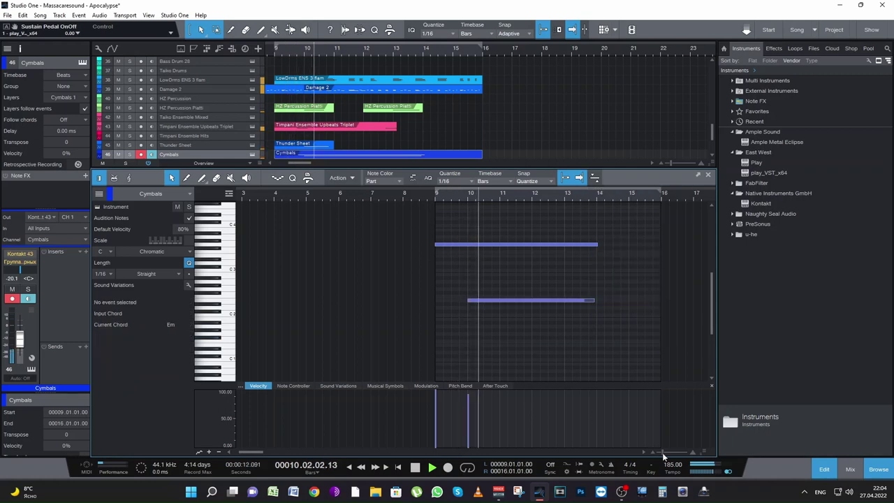
pyautogui.moveTo(672, 452); pyautogui.dragTo(661, 456)
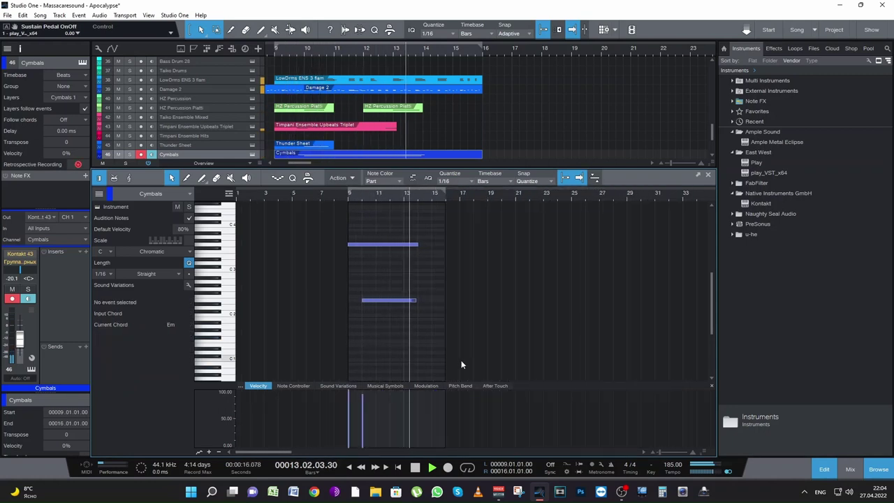
pyautogui.press('space')
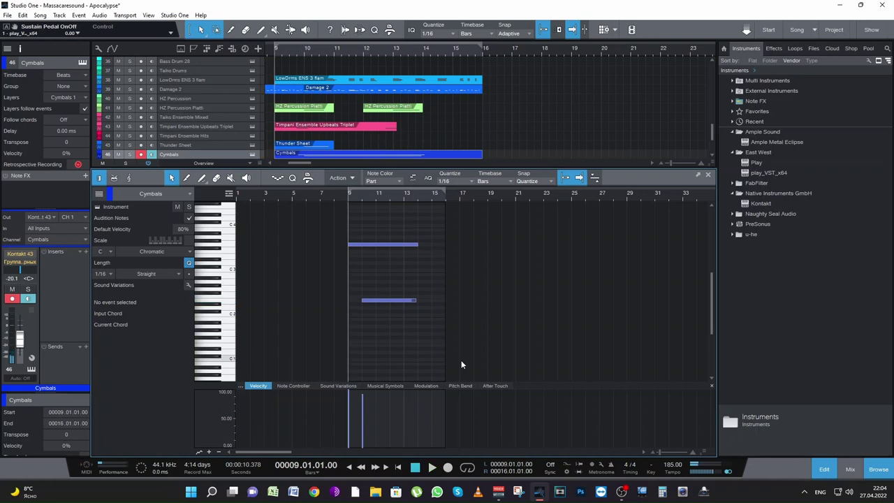
pyautogui.press('space')
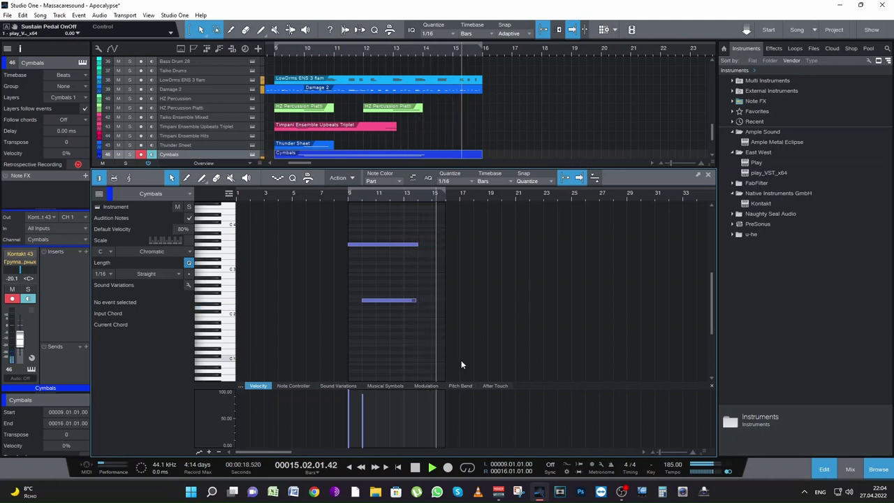
# - Close the note editor and save the song
pyautogui.click(709, 176)
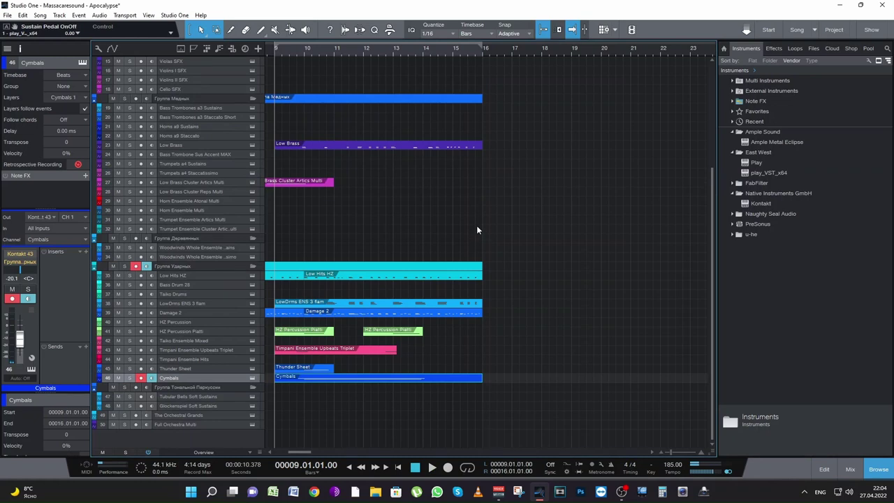
pyautogui.hotkey('ctrl', 's')
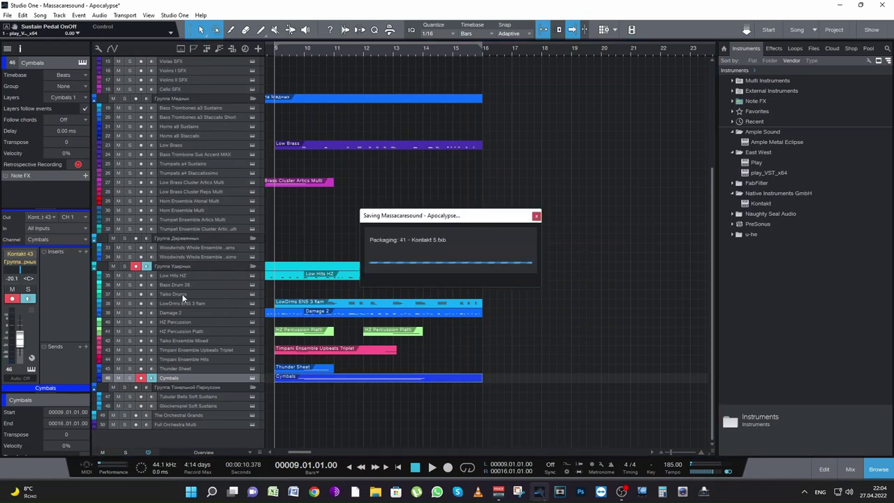
# - Audition the Taiko Drums and Damage 2 tracks and play the arrangement from bar 9 with Damage 2 selected
pyautogui.click(181, 293)
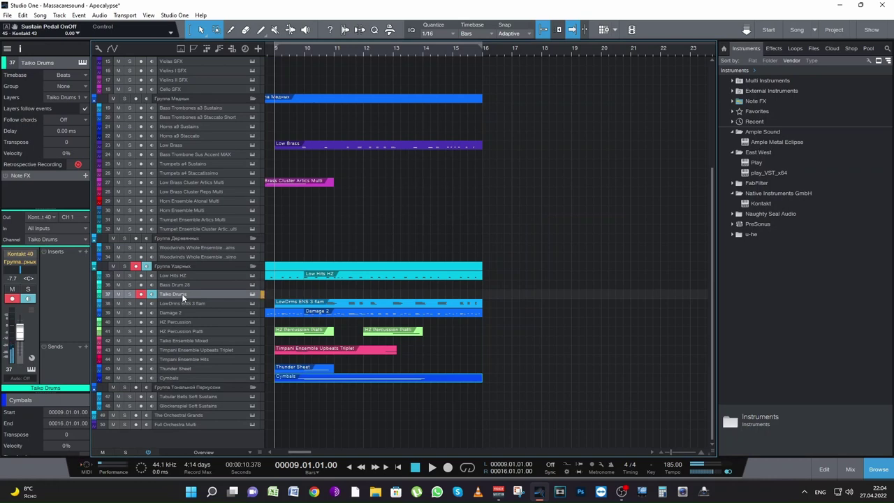
pyautogui.click(184, 314)
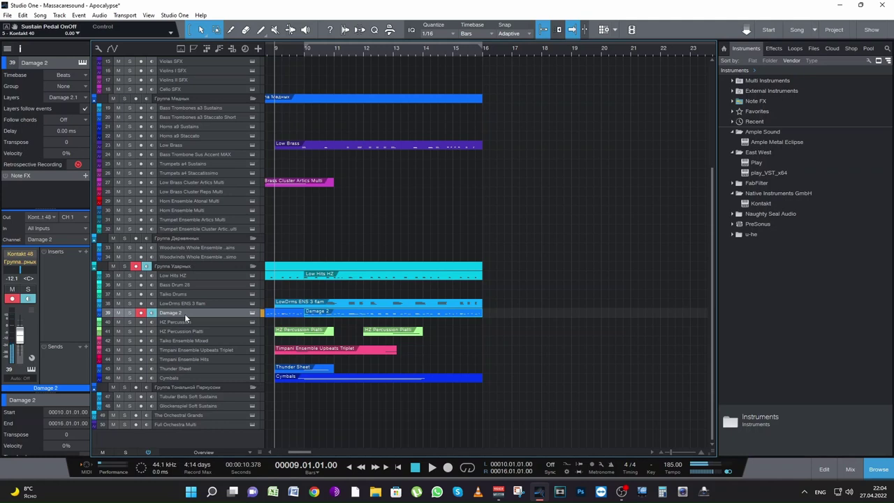
pyautogui.press('space')
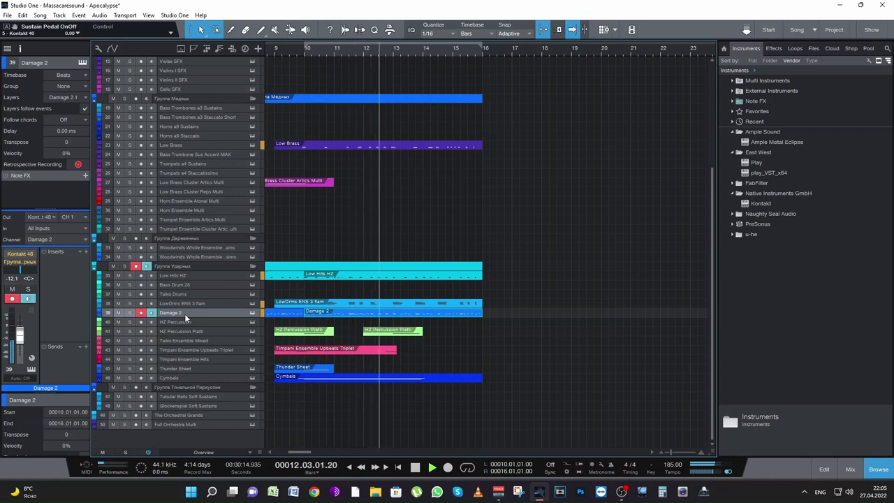
pyautogui.press('space')
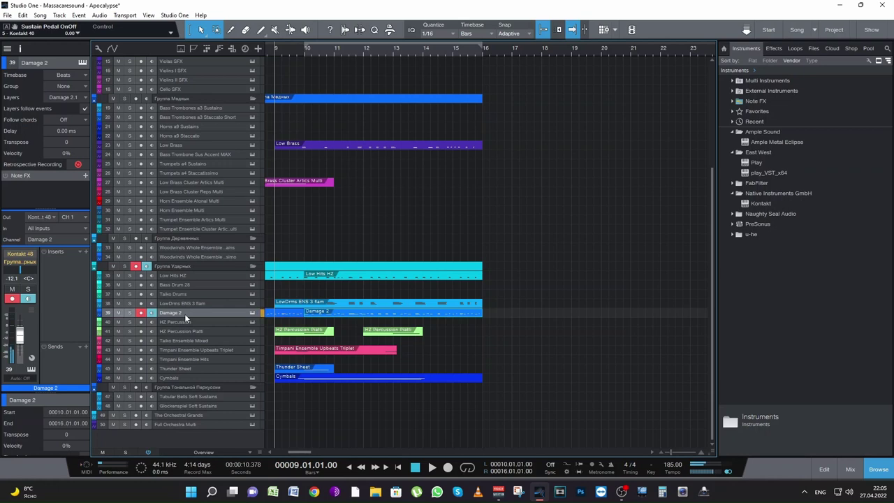
pyautogui.press('space')
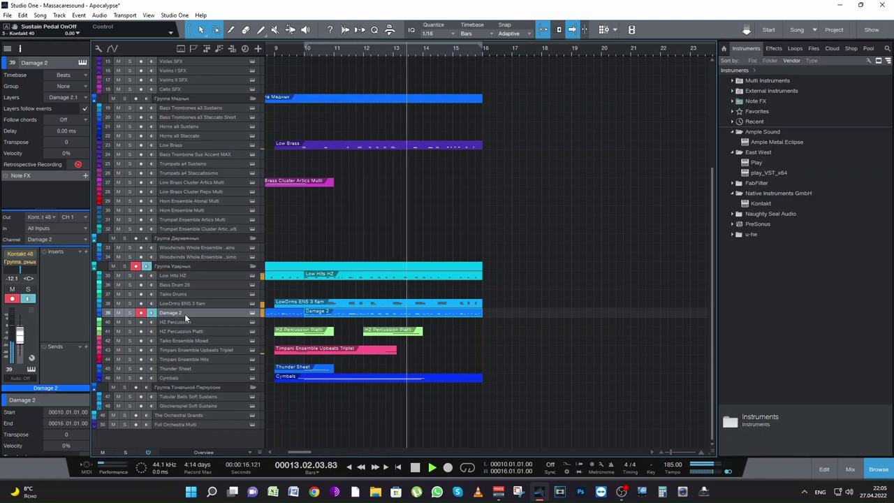
pyautogui.press('space')
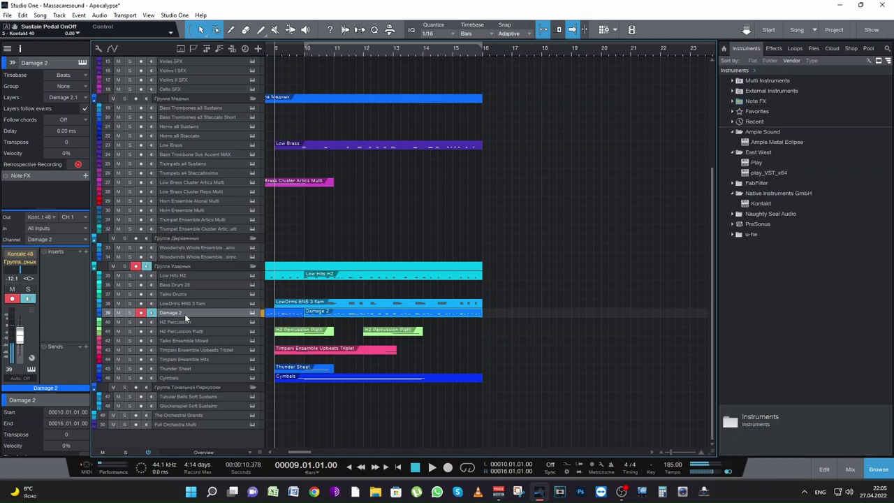
# - Record an additional high drum part on the Damage 2 track from around bar 9, retaking it once
pyautogui.press('KP_Multiply')
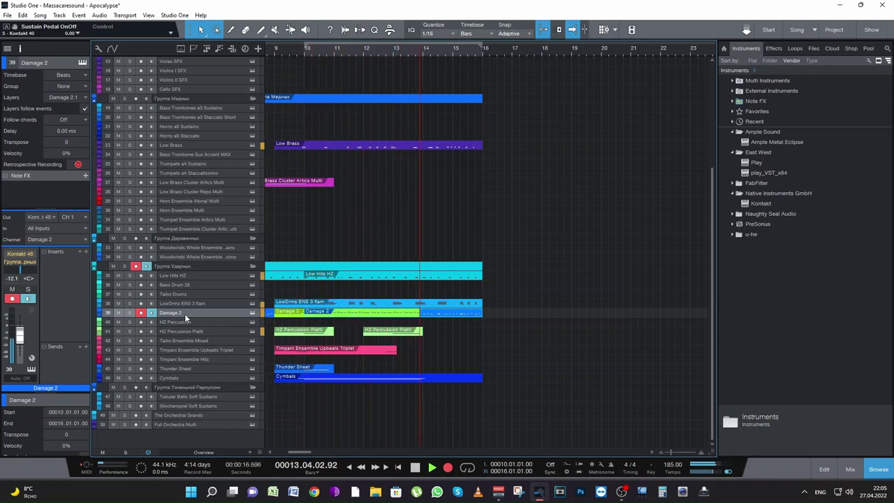
pyautogui.press('space')
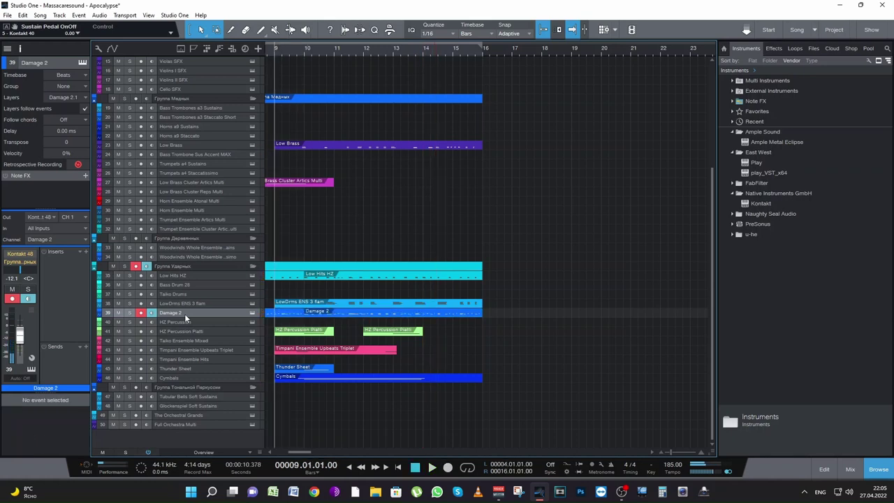
pyautogui.press('space')
pyautogui.press('KP_Multiply')
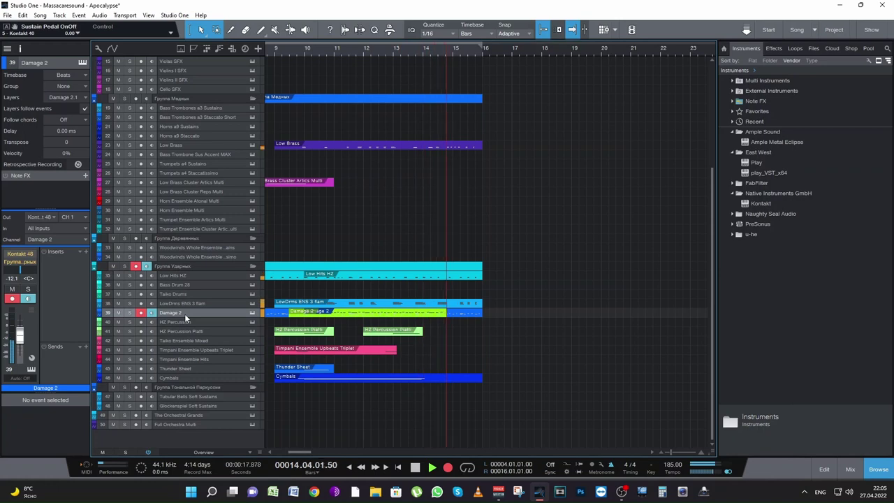
pyautogui.press('space')
# - Open the Damage 2 event and move all of its newly recorded high notes so the first starts at 10.01.01.00
pyautogui.doubleClick(310, 315)
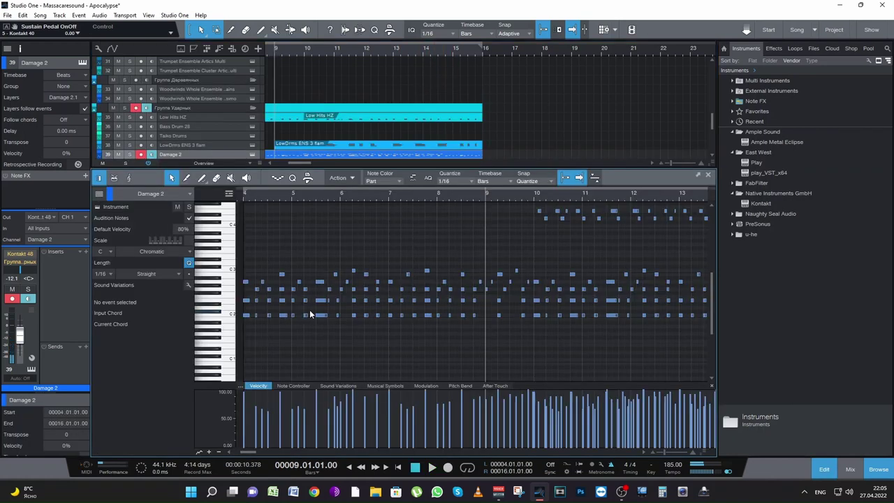
pyautogui.moveTo(524, 277); pyautogui.dragTo(708, 221)
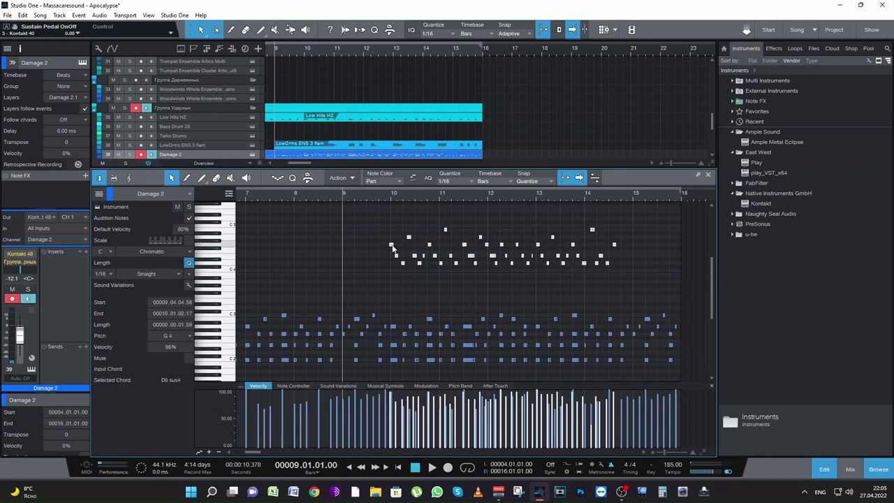
pyautogui.moveTo(392, 248); pyautogui.dragTo(393, 247)
# - Solo the Damage 2 track, listen from 9.04.04.00 and try to quantize the selected high notes
pyautogui.click(129, 154)
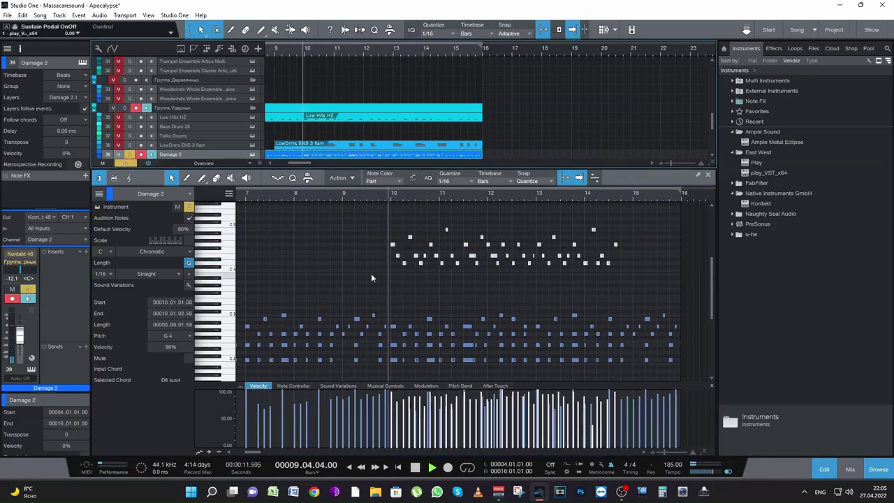
pyautogui.press('space')
pyautogui.press('space')
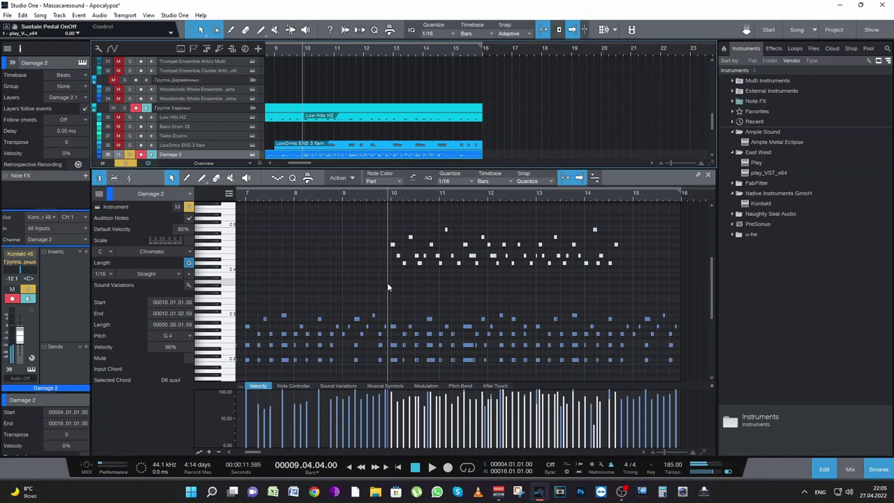
pyautogui.press('q')
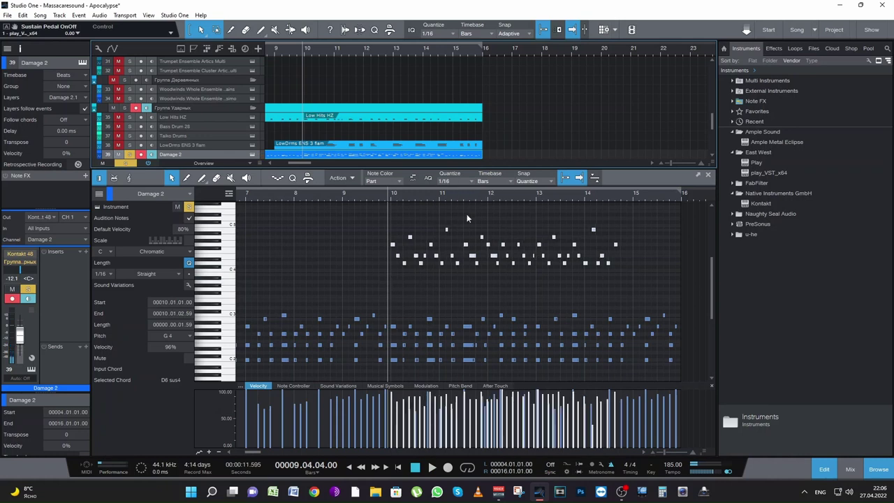
# - Quantize the selected high Damage 2 notes to 1/8 and play them back from 9.04.04.00
pyautogui.click(663, 453)
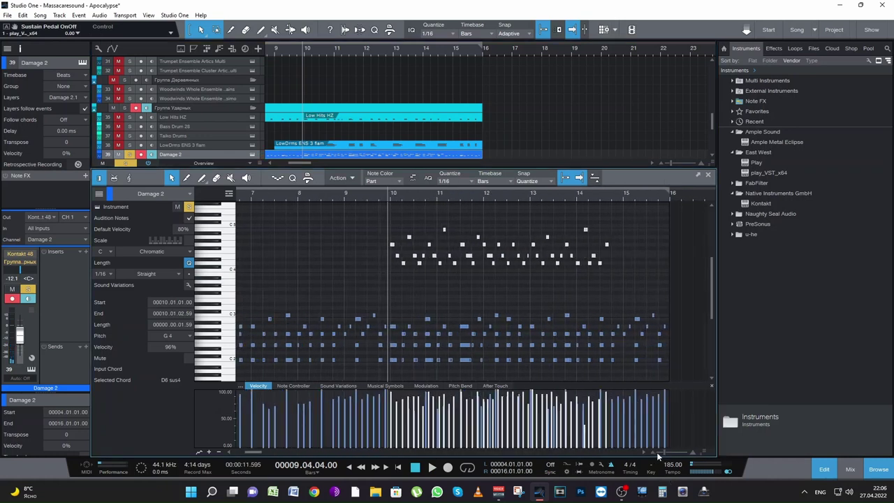
pyautogui.moveTo(657, 452); pyautogui.dragTo(665, 453)
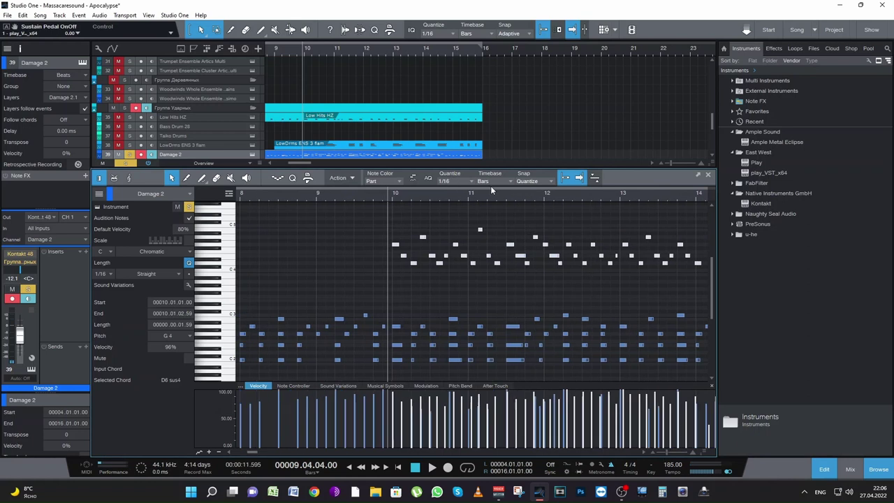
pyautogui.press('2')
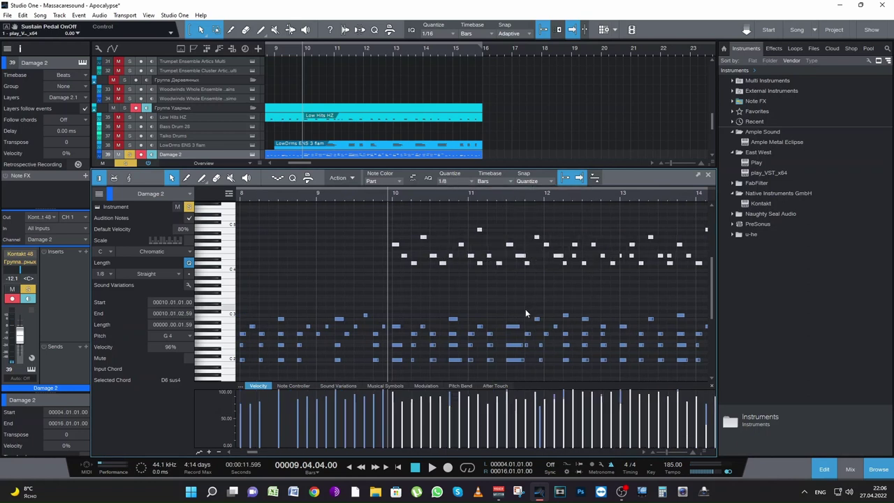
pyautogui.press('space')
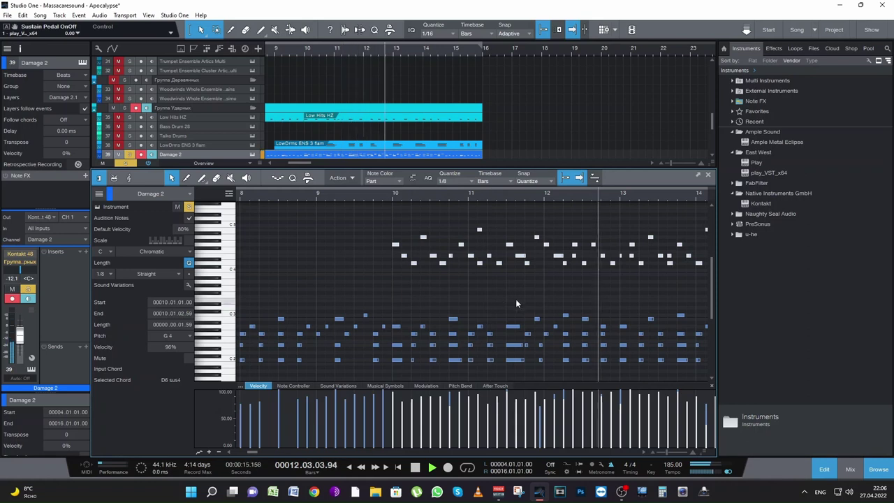
pyautogui.press('space')
pyautogui.press('space')
pyautogui.click(516, 298)
pyautogui.press('space')
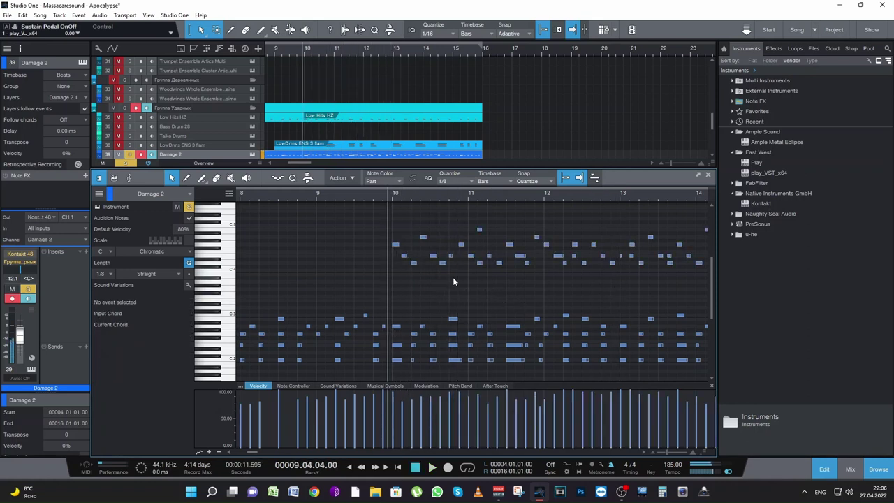
# - Check the B4 note at 11.01.03.00, unsolo the Damage 2 track and listen from 9.04.04.00 with the other tracks
pyautogui.click(479, 230)
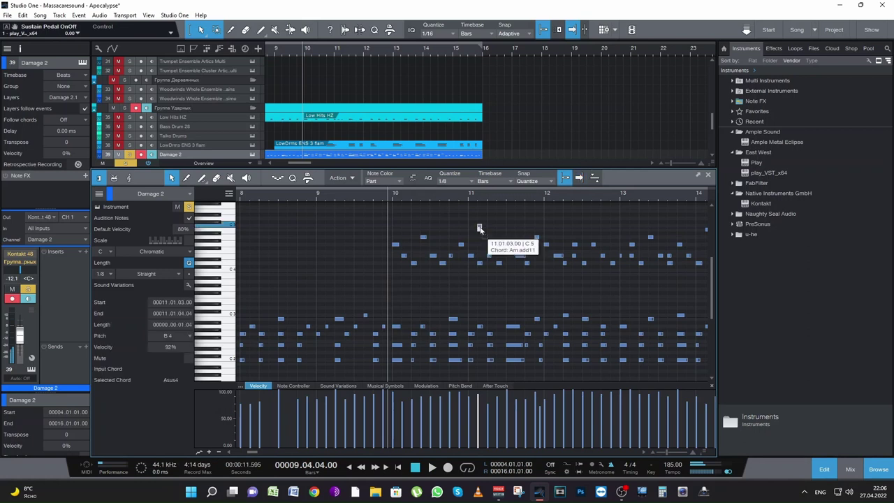
pyautogui.press('space')
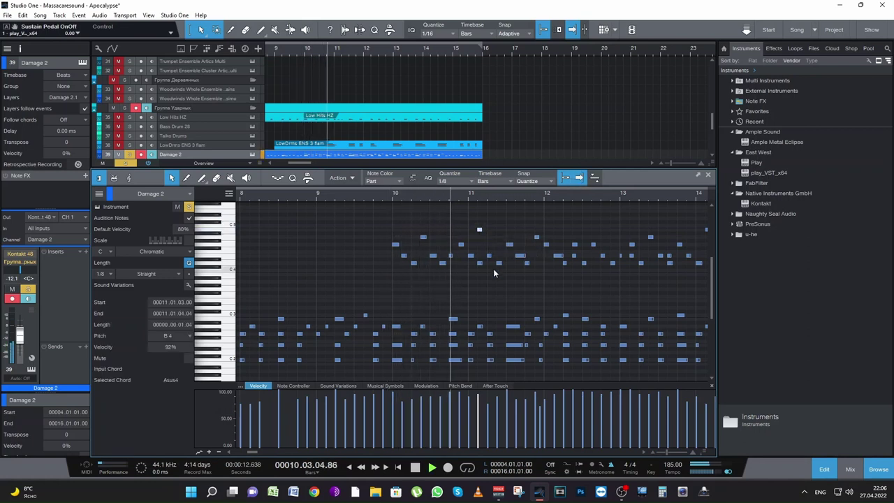
pyautogui.press('space')
pyautogui.press('space')
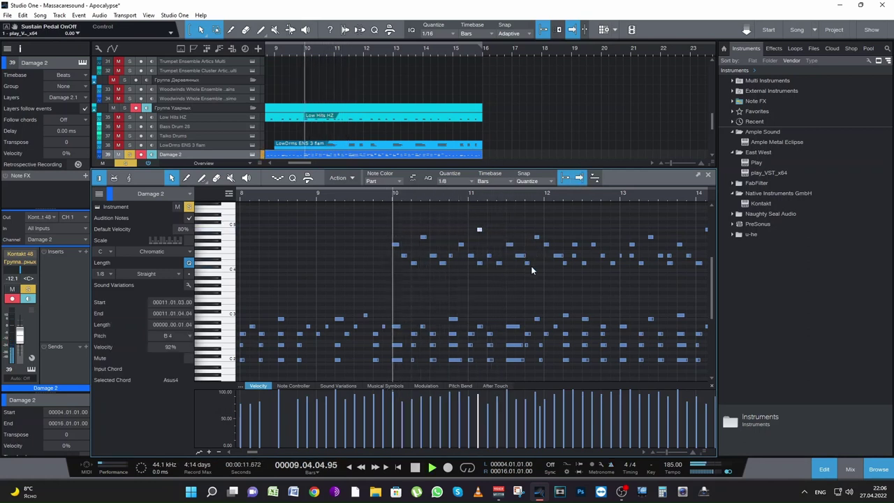
pyautogui.press('space')
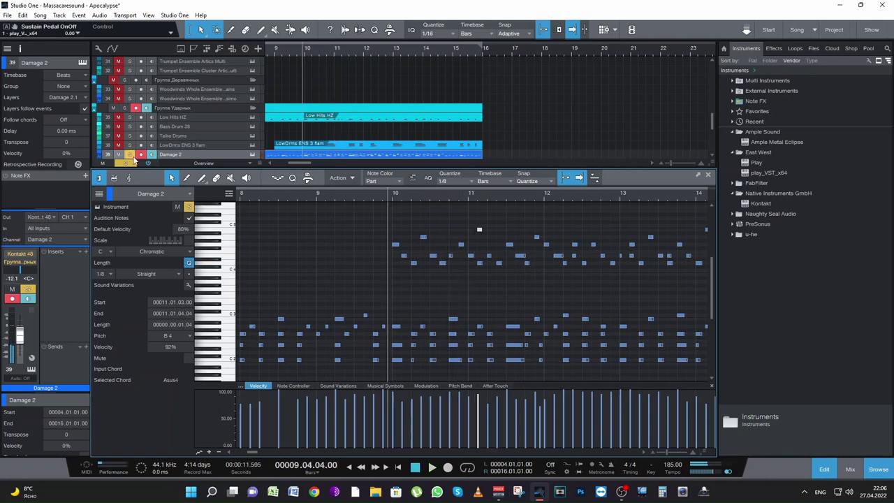
pyautogui.press('space')
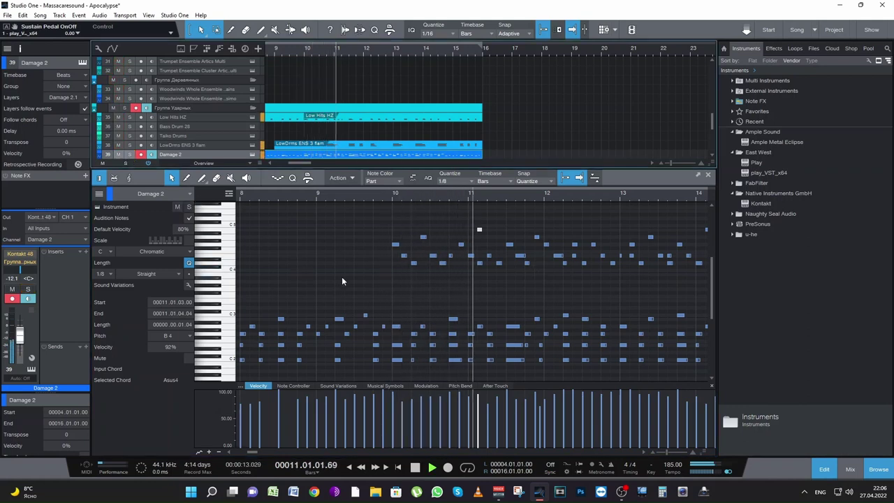
pyautogui.press('space')
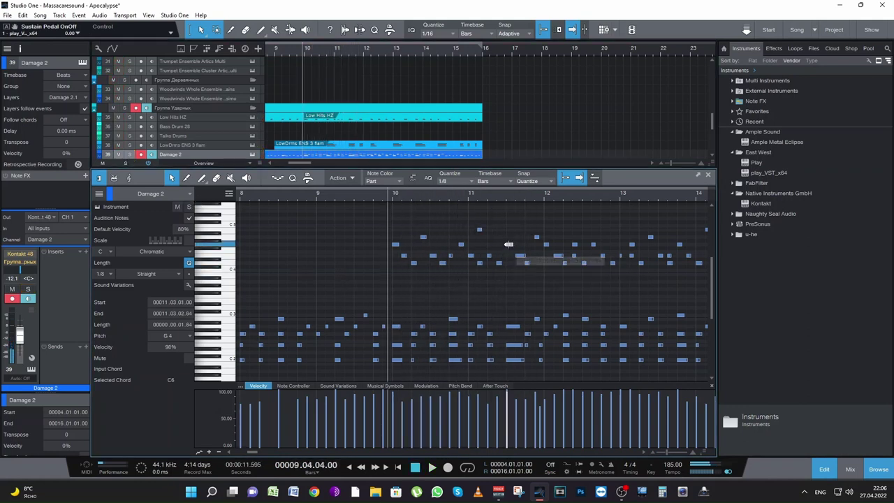
# - Raise the high notes at 11.03.01.00 and 11.04.03.00 to B4, checking each change by playing from 9.04.04.00
pyautogui.moveTo(511, 244); pyautogui.dragTo(511, 231)
pyautogui.press('space')
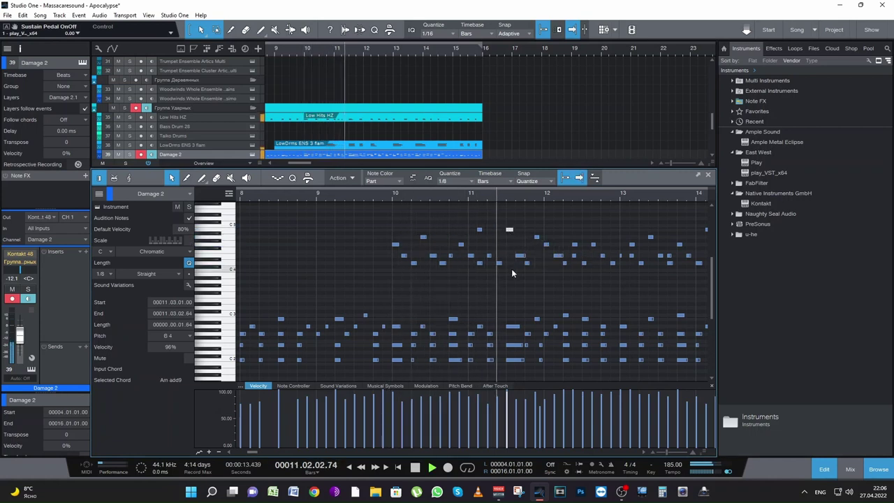
pyautogui.press('space')
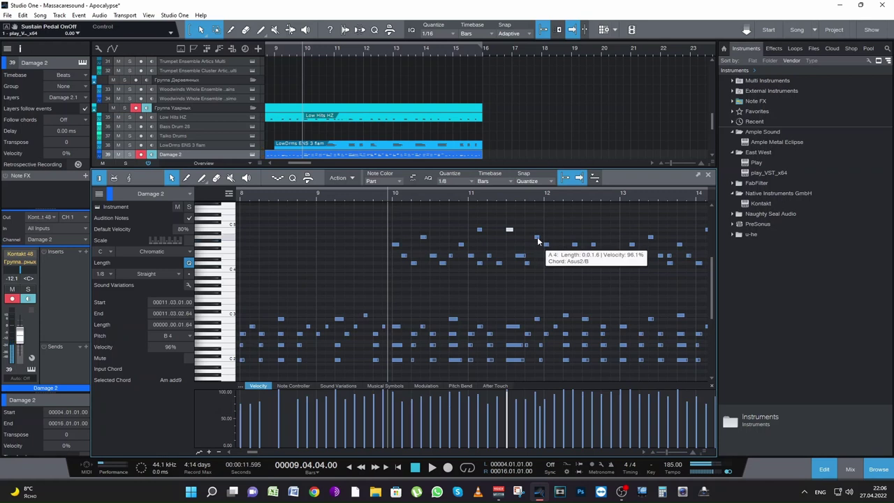
pyautogui.moveTo(537, 237); pyautogui.dragTo(537, 229)
pyautogui.press('space')
pyautogui.rightClick(545, 269)
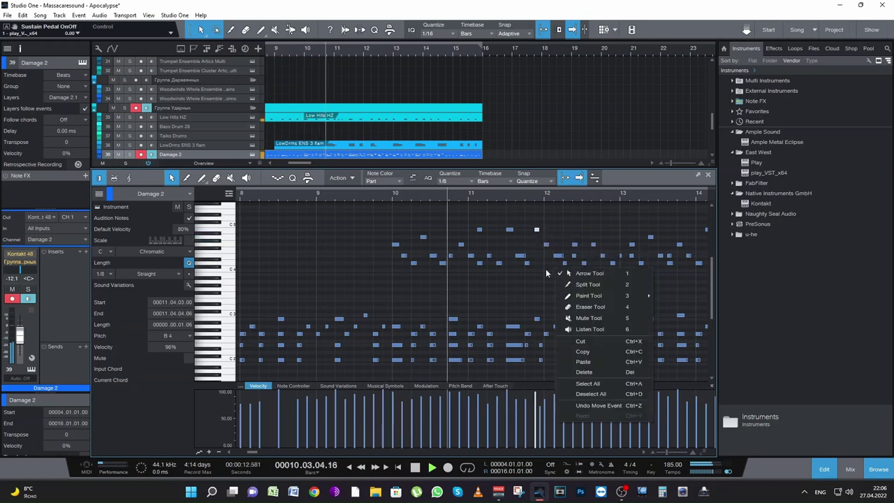
pyautogui.click(546, 269)
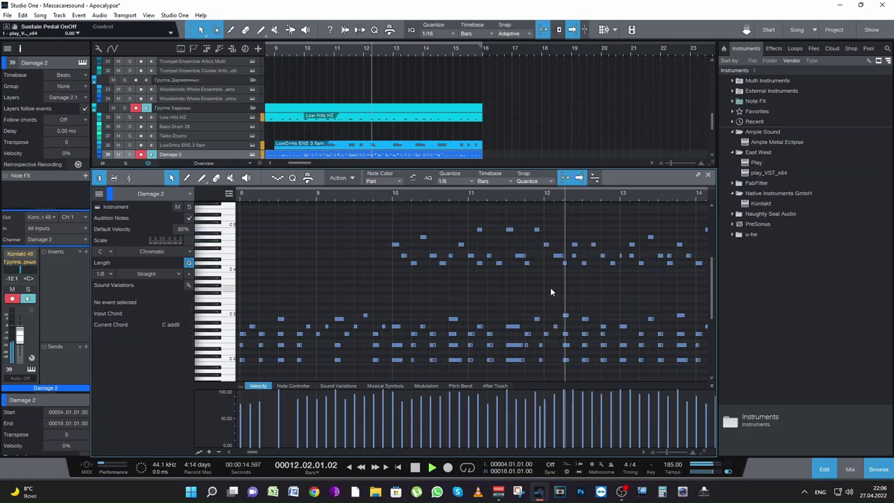
pyautogui.press('space')
# - Raise the note at 12.02.01.00 to B4 with 100% velocity and place the playback cursor on it after listening
pyautogui.click(565, 229)
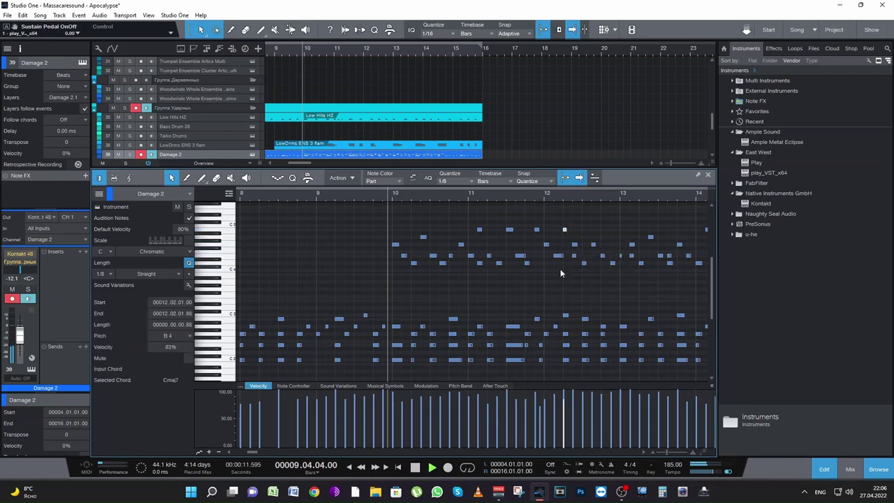
pyautogui.press('space')
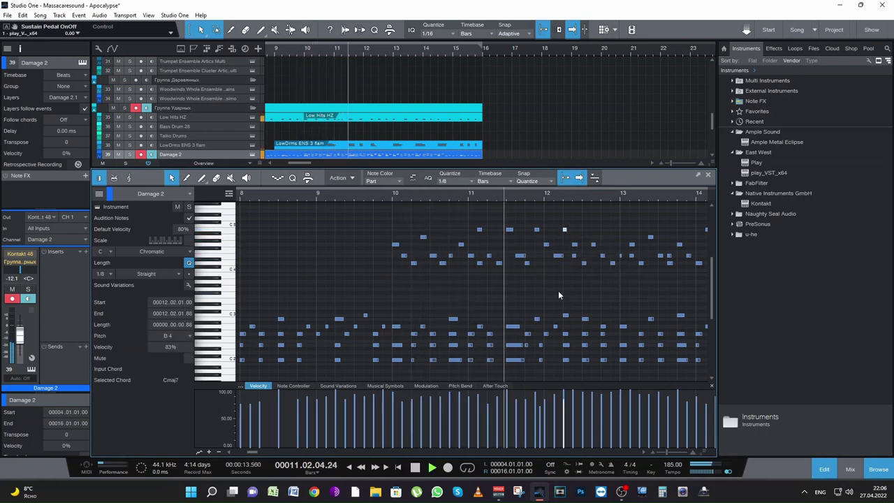
pyautogui.press('space')
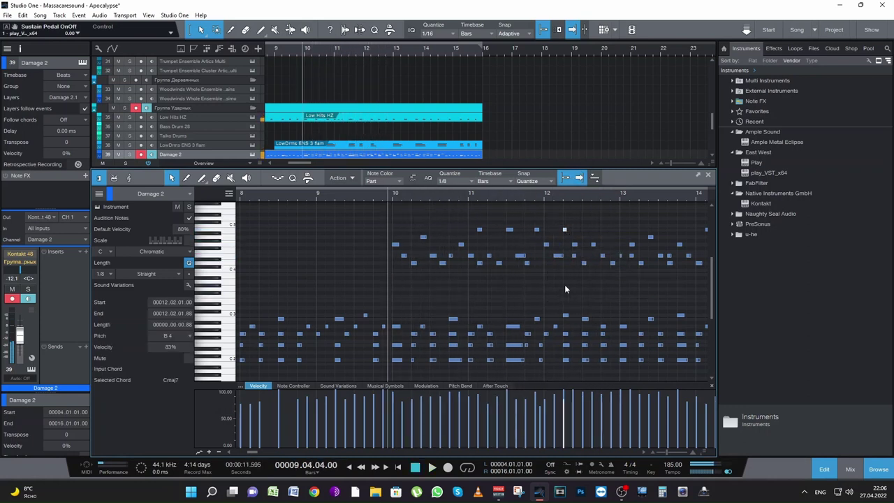
pyautogui.press('space')
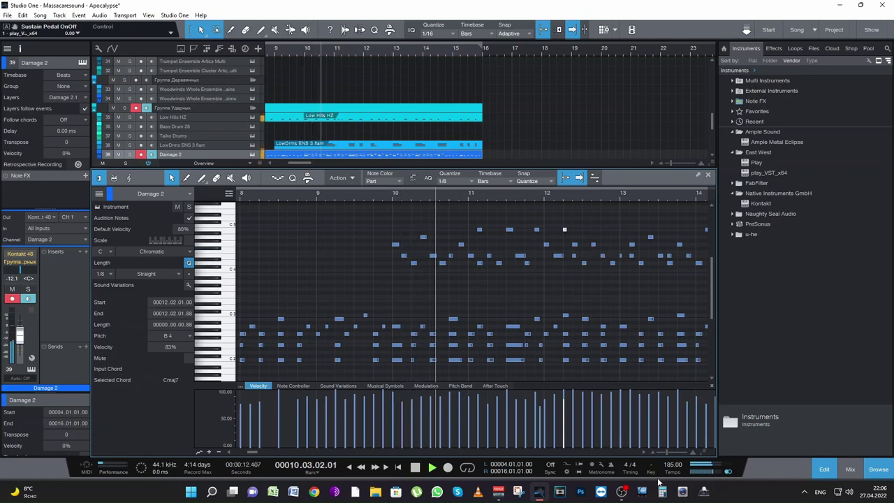
pyautogui.hscroll(2, 646, 452)
pyautogui.hscroll(1, 644, 451)
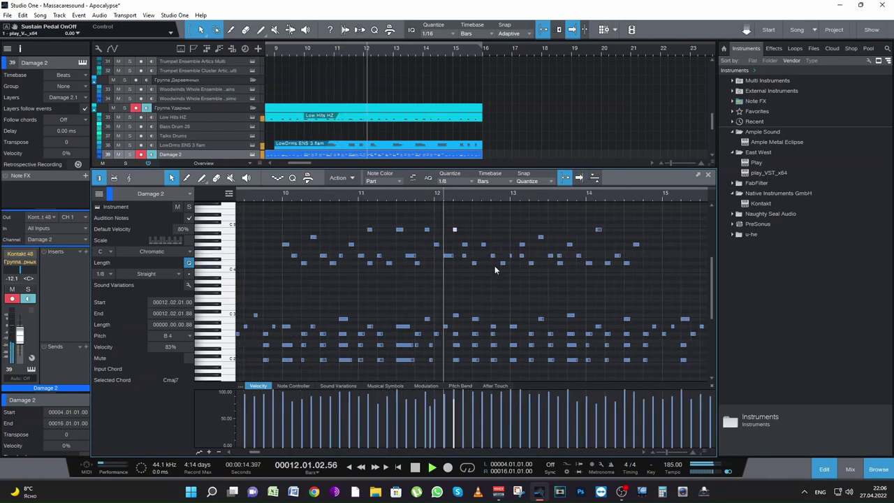
pyautogui.press('space')
pyautogui.click(454, 200)
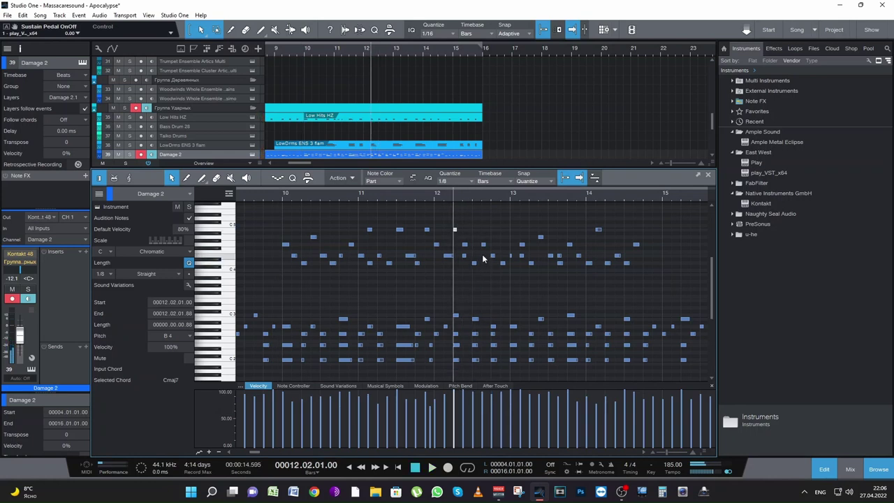
# - Raise the notes at 12.03.01.00 and 12.04.01.00 to B4 and play them back from 12.02.01.00
pyautogui.moveTo(476, 265); pyautogui.dragTo(475, 231)
pyautogui.moveTo(493, 259); pyautogui.dragTo(493, 230)
pyautogui.press('space')
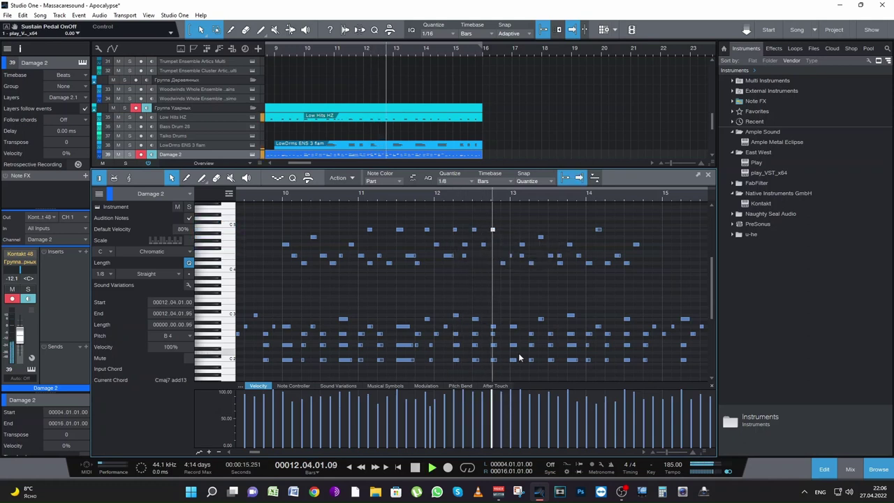
pyautogui.press('space')
pyautogui.press('space')
pyautogui.press('space')
pyautogui.press('space')
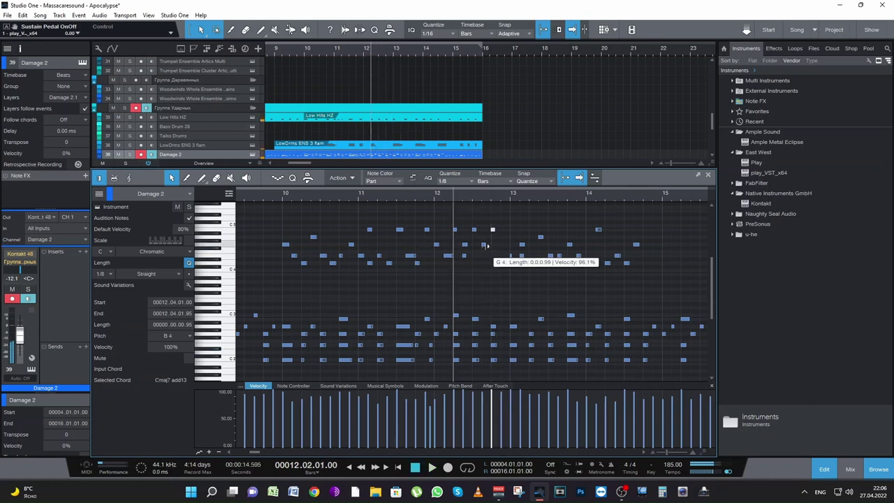
pyautogui.press('space')
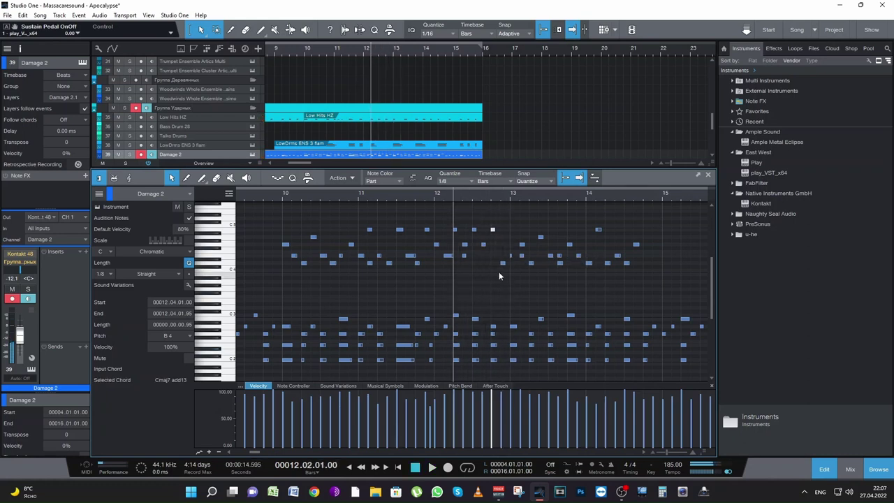
# - Lower the G4 note at 12.03.03.00 to D4 and add F4 copies above the D4 notes at 12.03.03.00 and 12.04.03.00
pyautogui.click(483, 244)
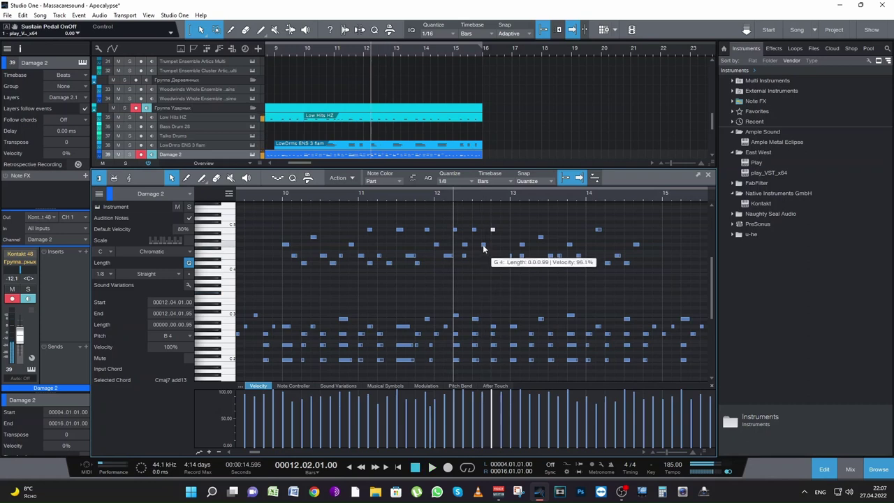
pyautogui.moveTo(483, 245); pyautogui.dragTo(485, 263)
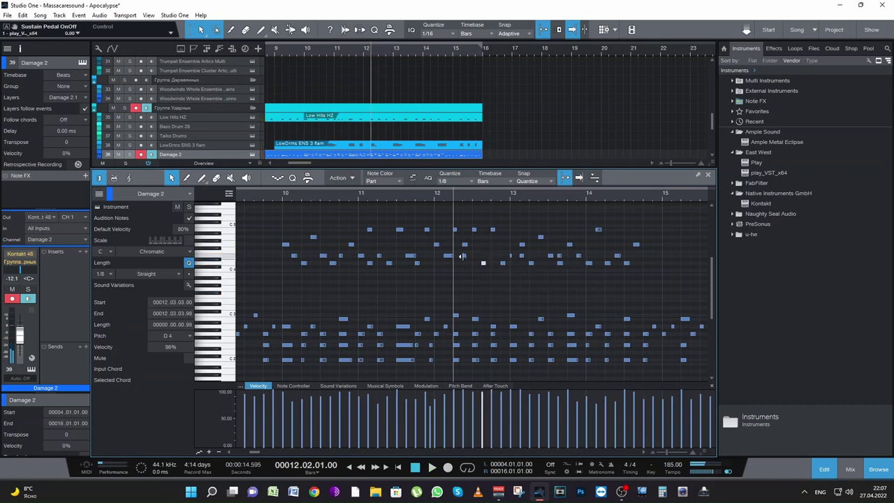
pyautogui.press('space')
pyautogui.press('space')
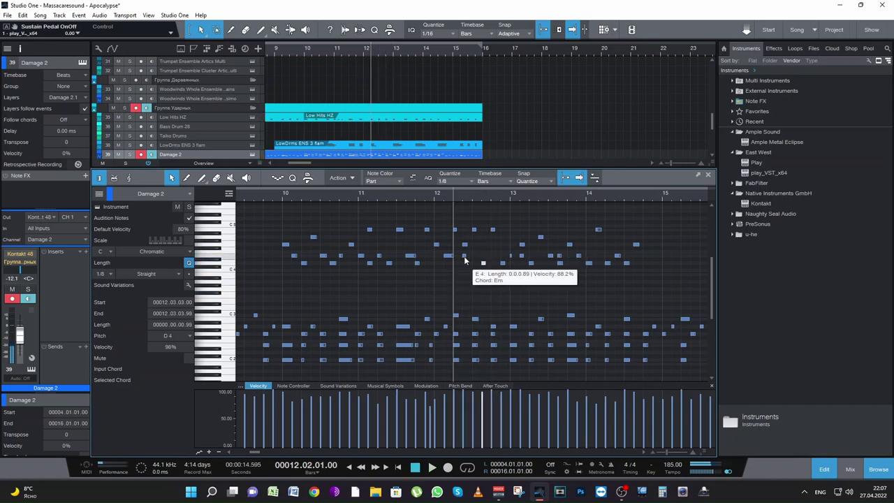
pyautogui.click(481, 264)
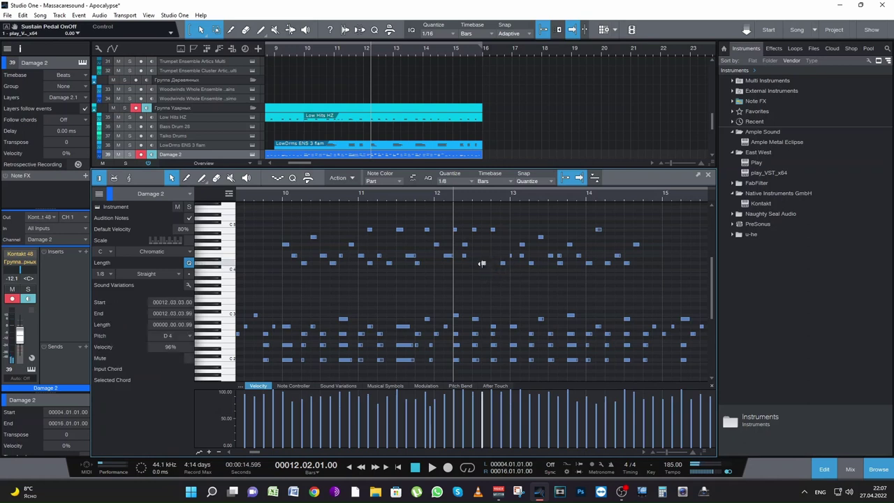
pyautogui.moveTo(472, 260)
pyautogui.mouseDown()
pyautogui.moveTo(512, 261)
pyautogui.moveTo(485, 256)
pyautogui.mouseUp()
pyautogui.press('space')
pyautogui.press('space')
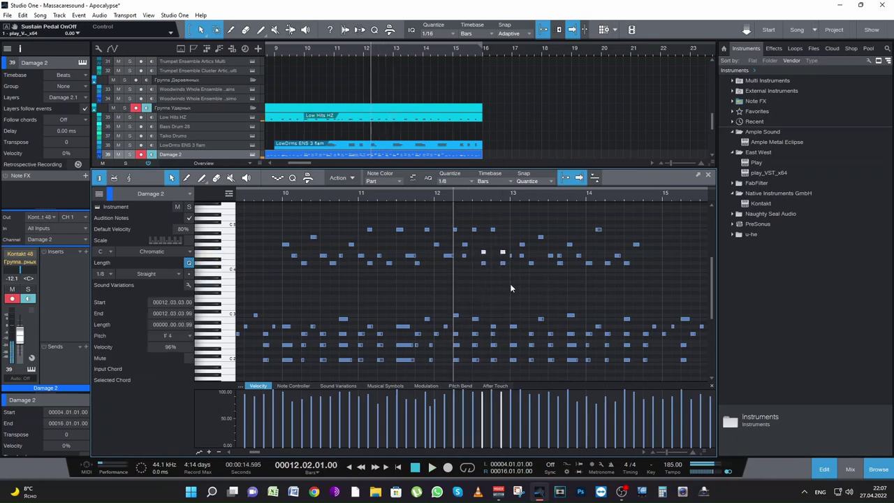
# - Delete the high notes from bar 13 onward and duplicate the edited high pattern of bars 10 to 12 in their place
pyautogui.moveTo(510, 284); pyautogui.dragTo(672, 214)
pyautogui.press('Delete')
pyautogui.moveTo(550, 281); pyautogui.dragTo(253, 218)
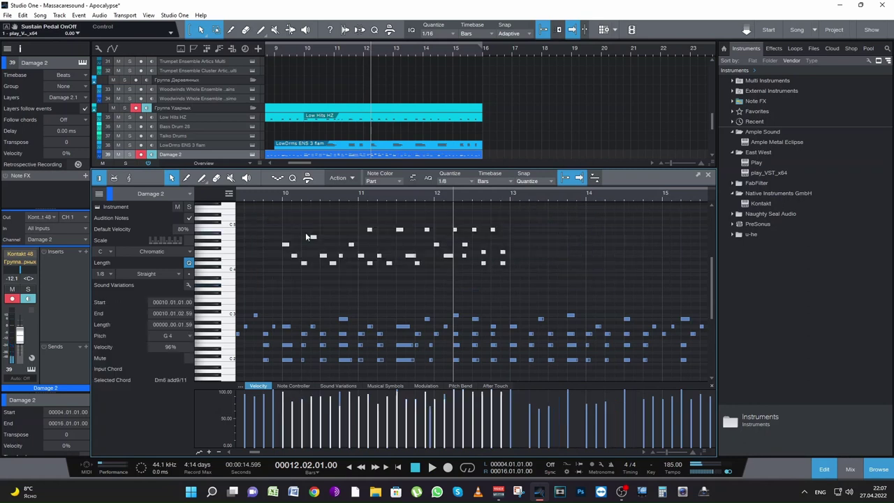
pyautogui.press('d')
pyautogui.press('space')
pyautogui.click(550, 303)
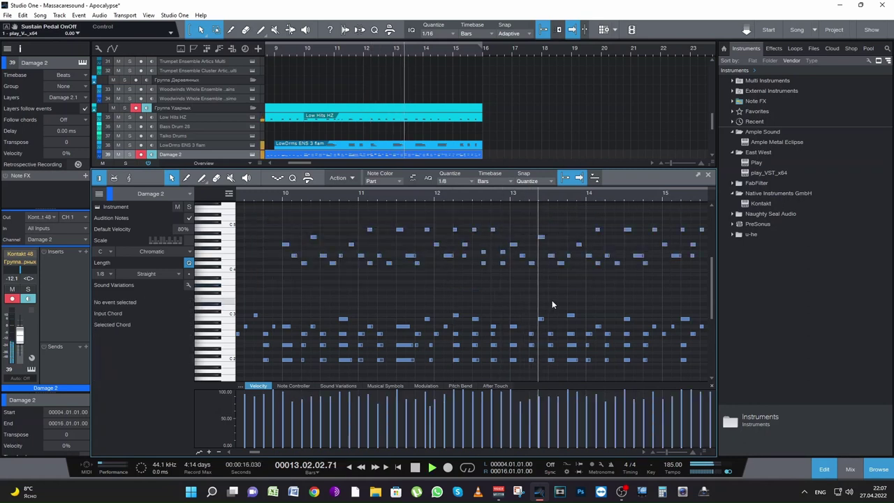
pyautogui.press('space')
# - Move the notes at 13.02.01.00 and 13.03.03.00 up to F4, lower the one at 13.01.03.00 a semitone, and check by playback
pyautogui.doubleClick(531, 267)
pyautogui.moveTo(531, 266); pyautogui.dragTo(561, 253)
pyautogui.press('space')
pyautogui.press('space')
pyautogui.press('space')
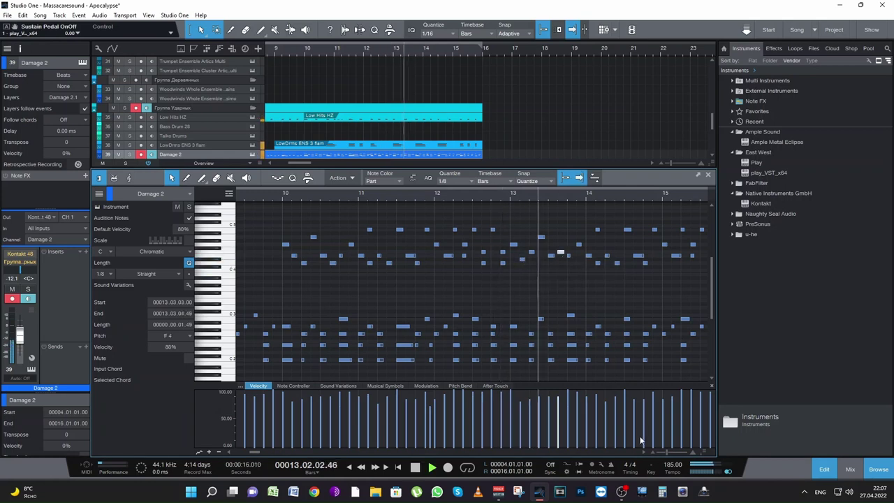
pyautogui.hscroll(3, 646, 452)
pyautogui.press('space')
pyautogui.press('space')
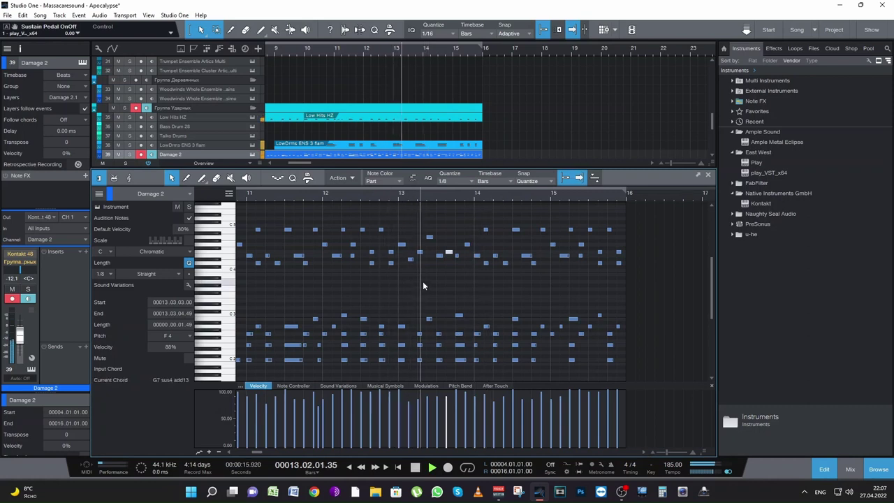
pyautogui.press('space')
pyautogui.press('space')
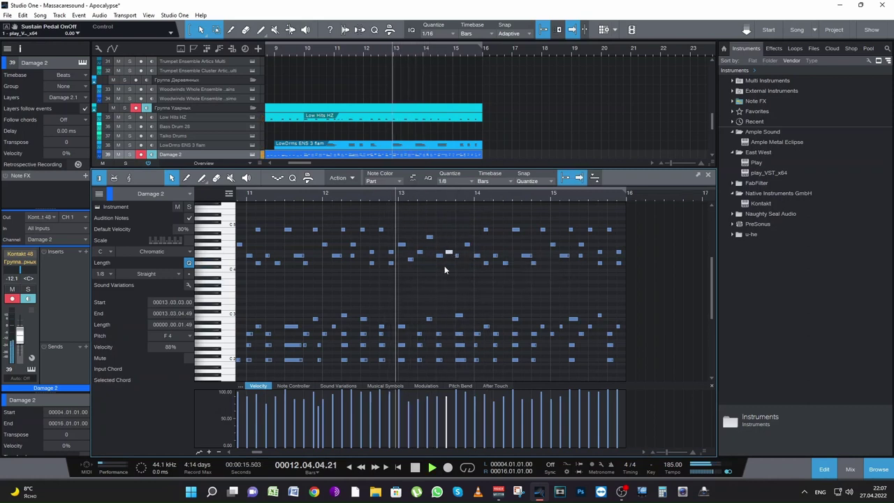
pyautogui.press('space')
# - Copy the A4 note at 13.02.03.00, place the copy on G4 at 13.02.04.00 using 1/16 quantize, and play the passage
pyautogui.moveTo(448, 252); pyautogui.dragTo(431, 249)
pyautogui.click(429, 237)
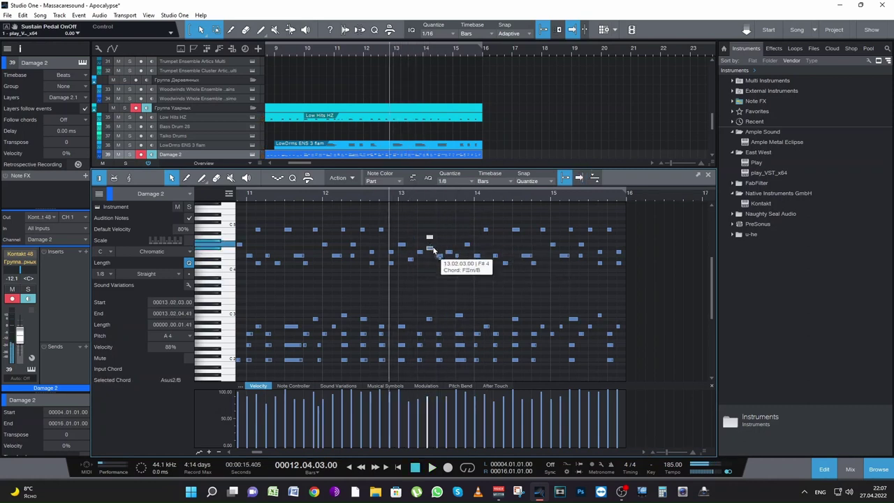
pyautogui.press('Down')
pyautogui.press('Down')
pyautogui.press('Down')
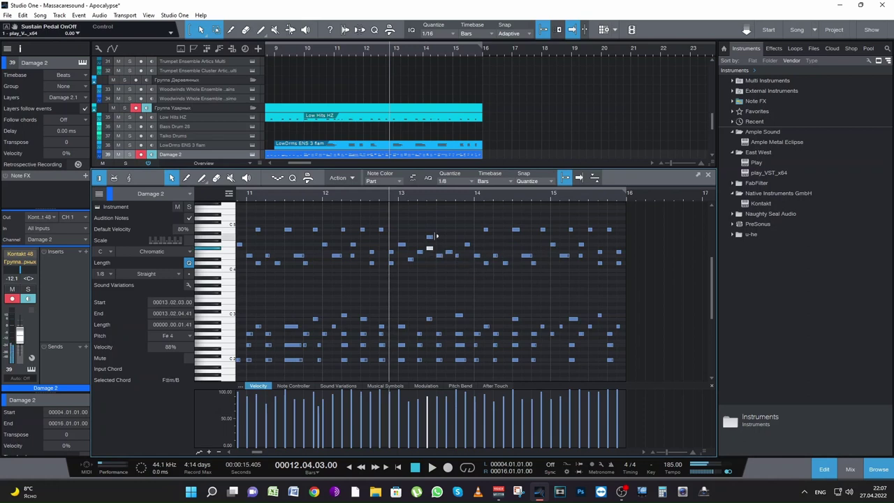
pyautogui.click(460, 182)
pyautogui.click(534, 195)
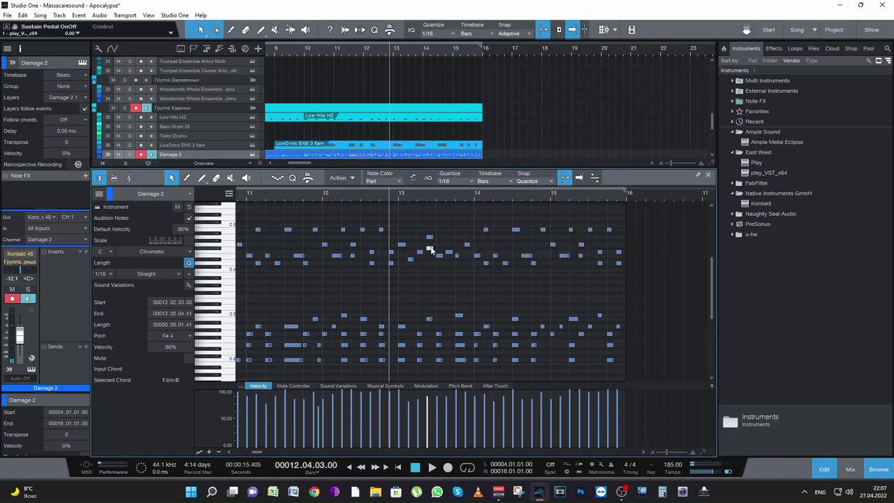
pyautogui.moveTo(434, 249); pyautogui.dragTo(436, 249)
pyautogui.press('space')
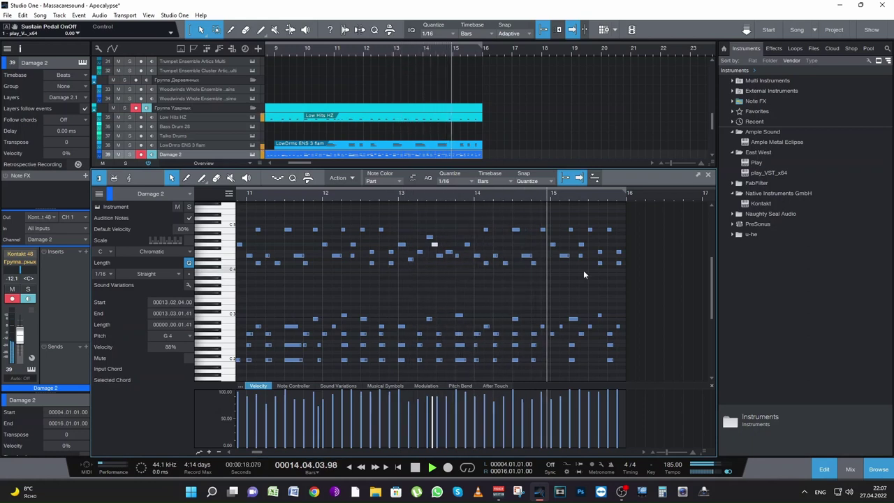
pyautogui.press('space')
# - Save the song and close the Damage 2 note editor
pyautogui.hotkey('ctrl', 's')
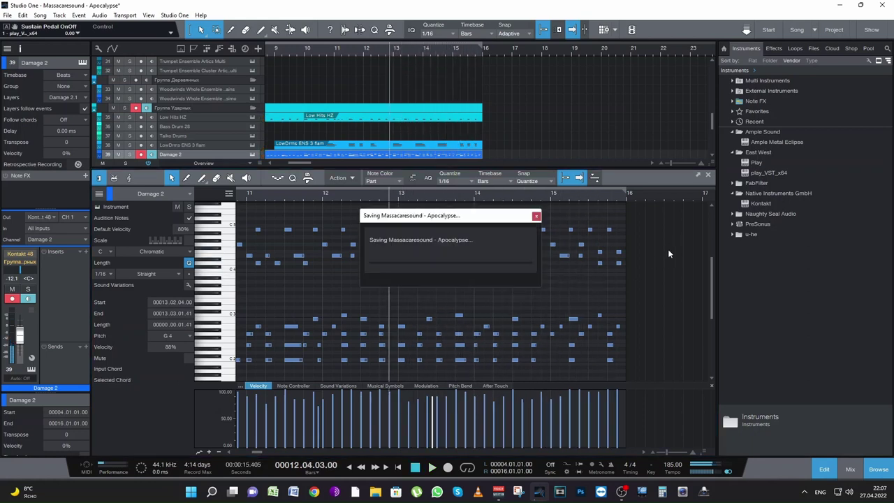
pyautogui.click(710, 177)
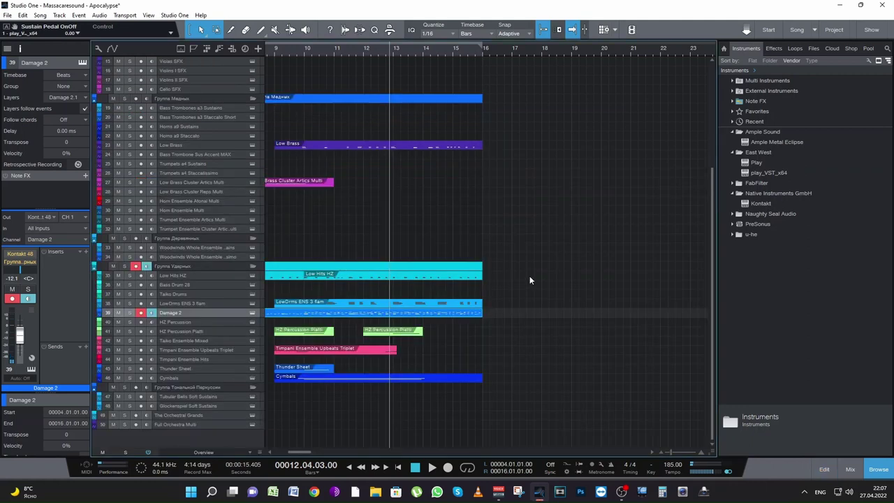